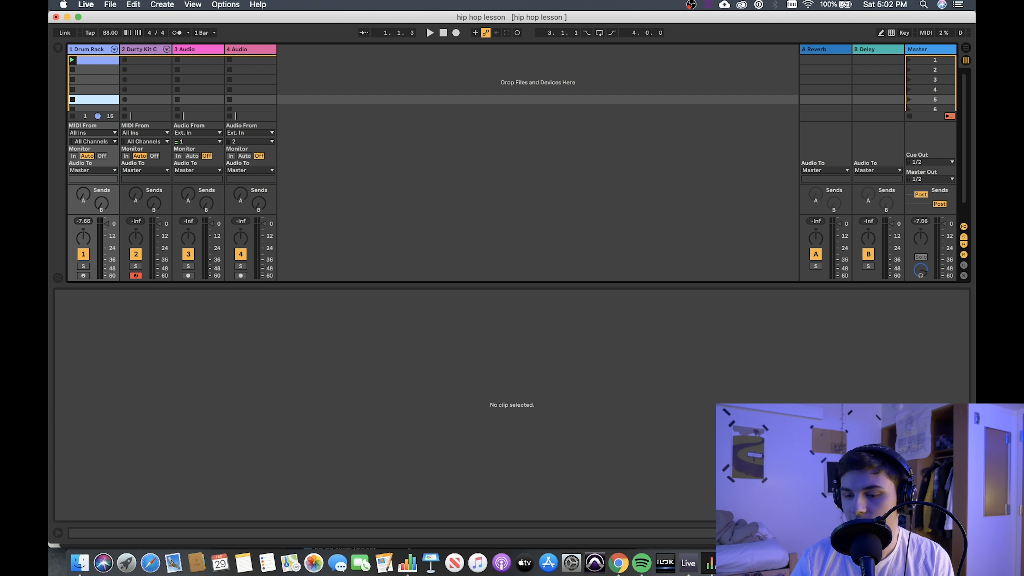
# Hide the clip detail view and select the Durty Kit track.
pyautogui.press('super+alt+l')
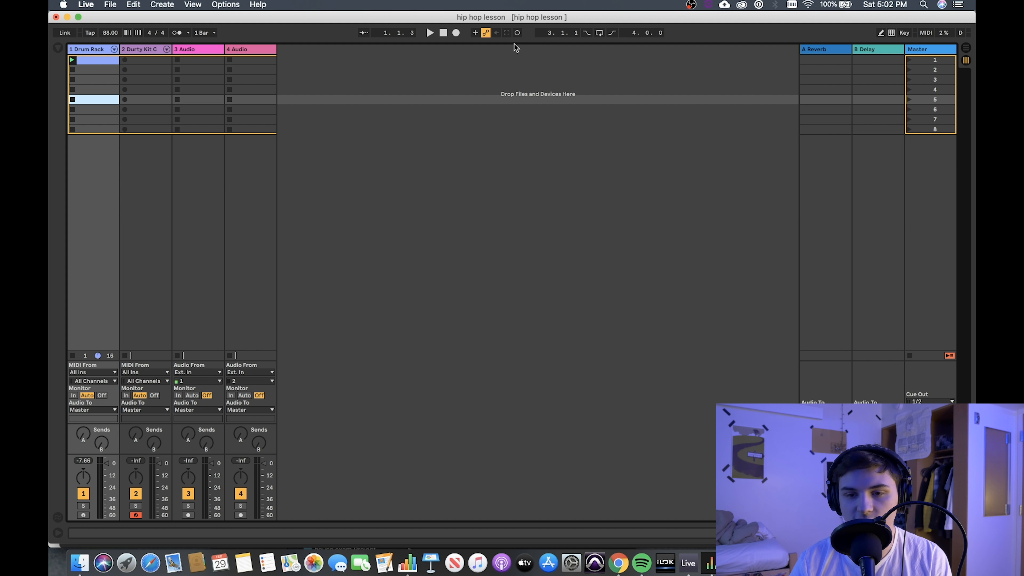
pyautogui.click(527, 53)
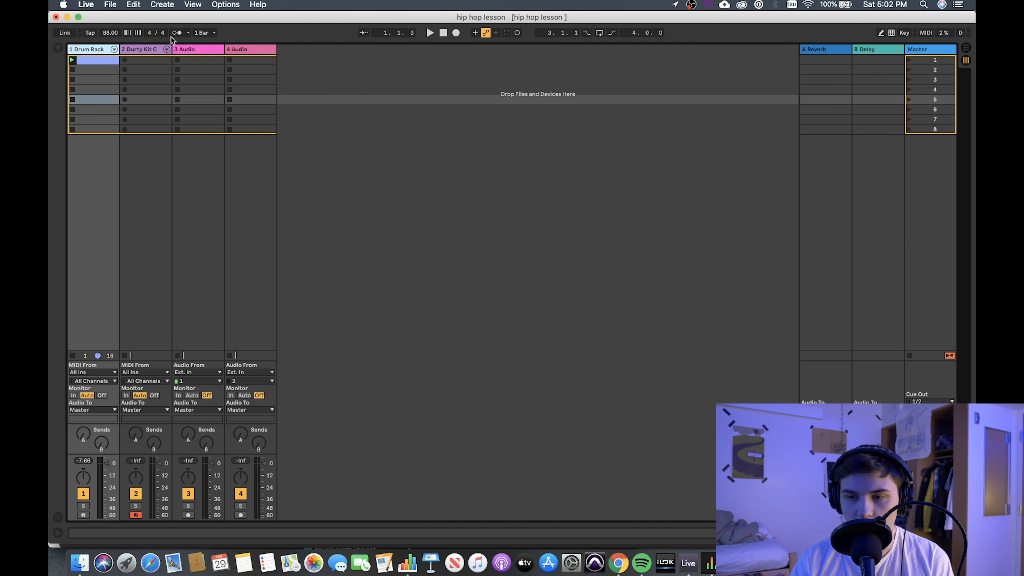
pyautogui.click(146, 50)
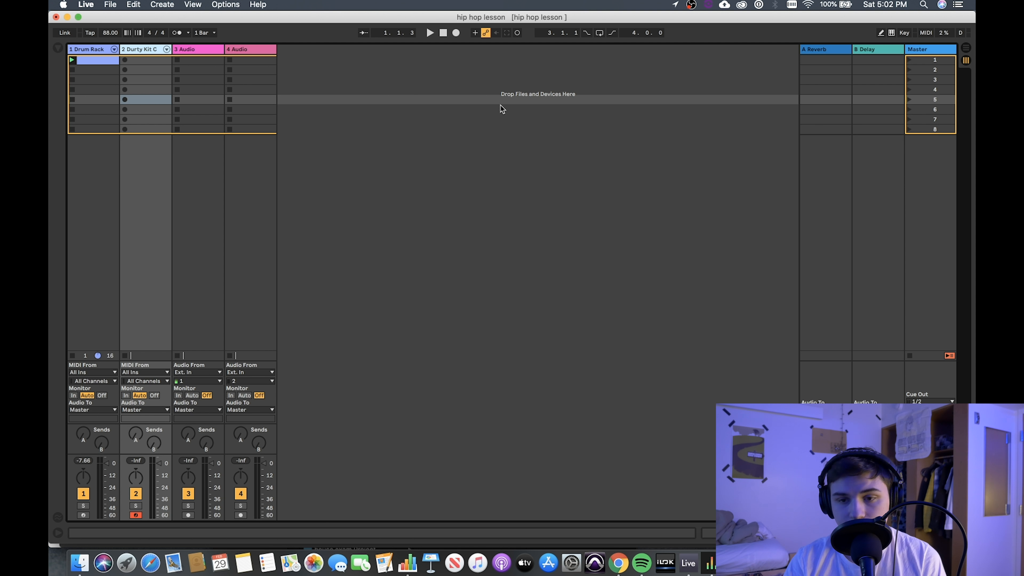
# Look at the browser and the Drum Rack clip's notes, and hide both views.
pyautogui.press('super+f')
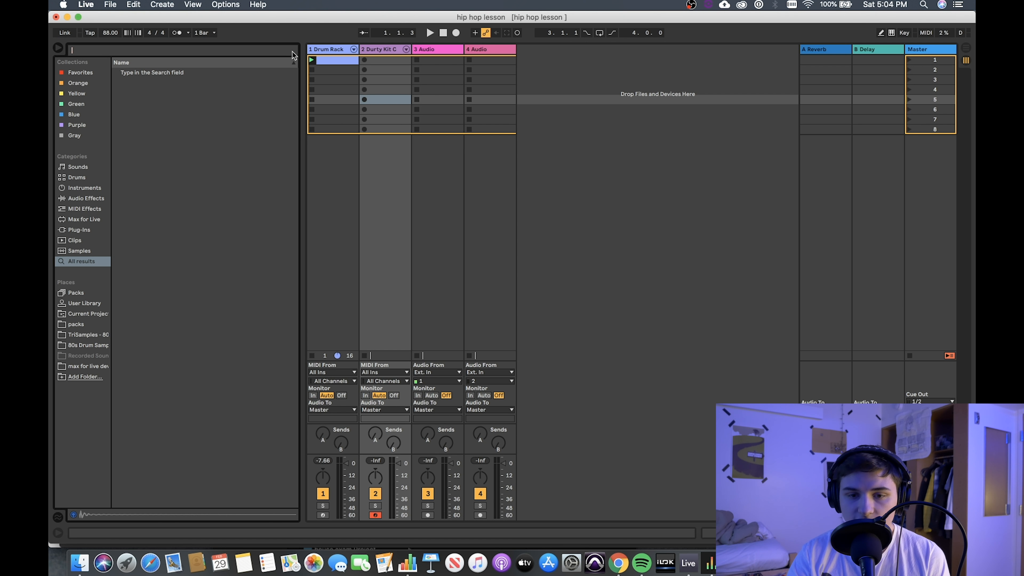
pyautogui.doubleClick(328, 57)
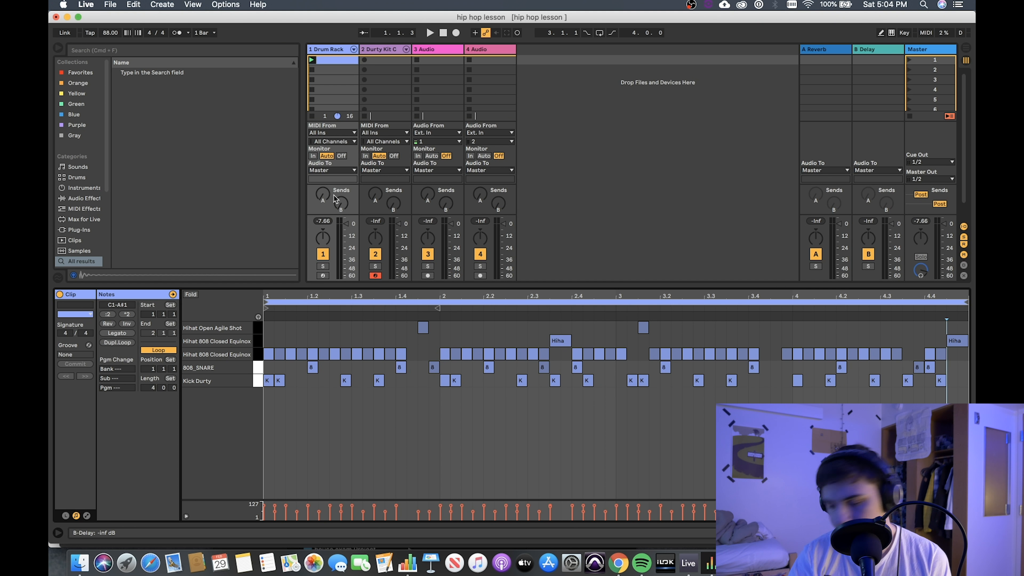
pyautogui.click(966, 532)
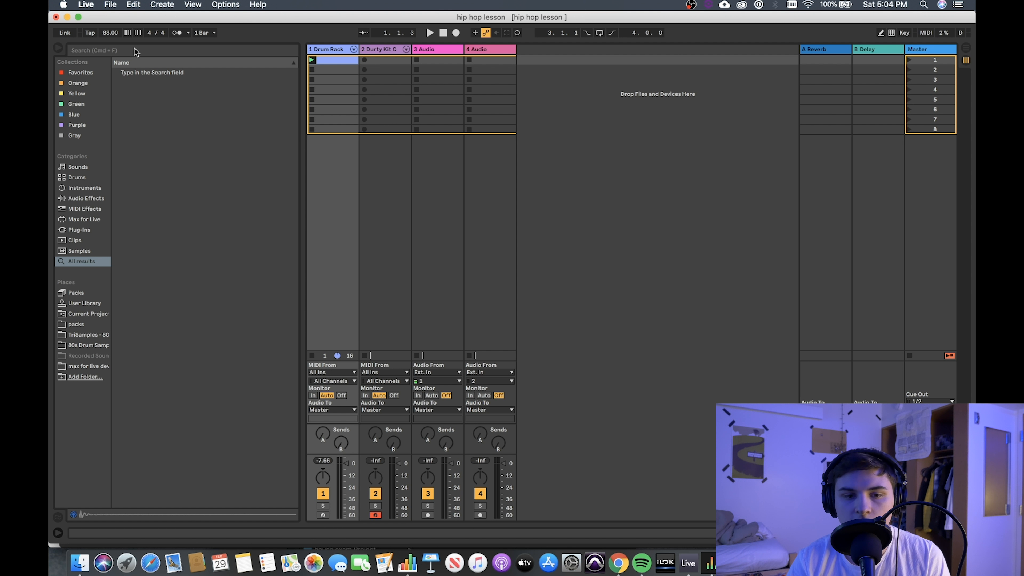
pyautogui.click(58, 48)
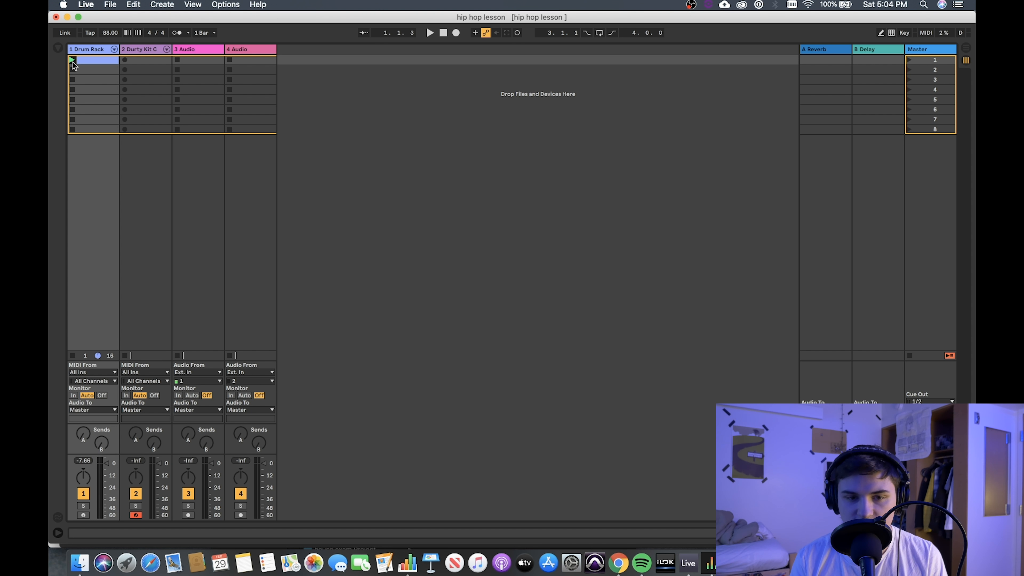
# Play the first Drum Rack clip and examine its hi-hat and kick notes in the note editor.
pyautogui.click(73, 63)
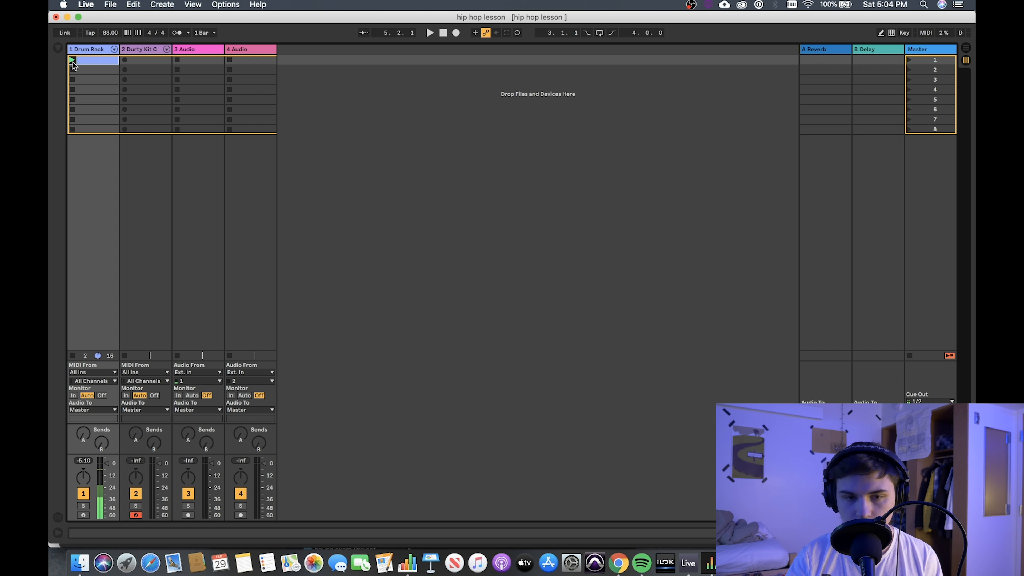
pyautogui.doubleClick(92, 62)
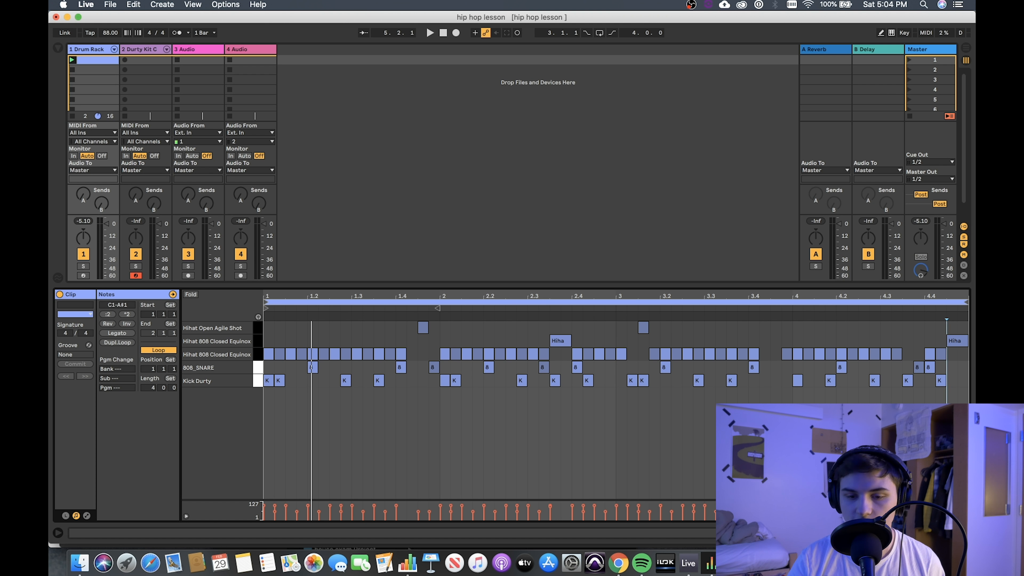
pyautogui.click(423, 328)
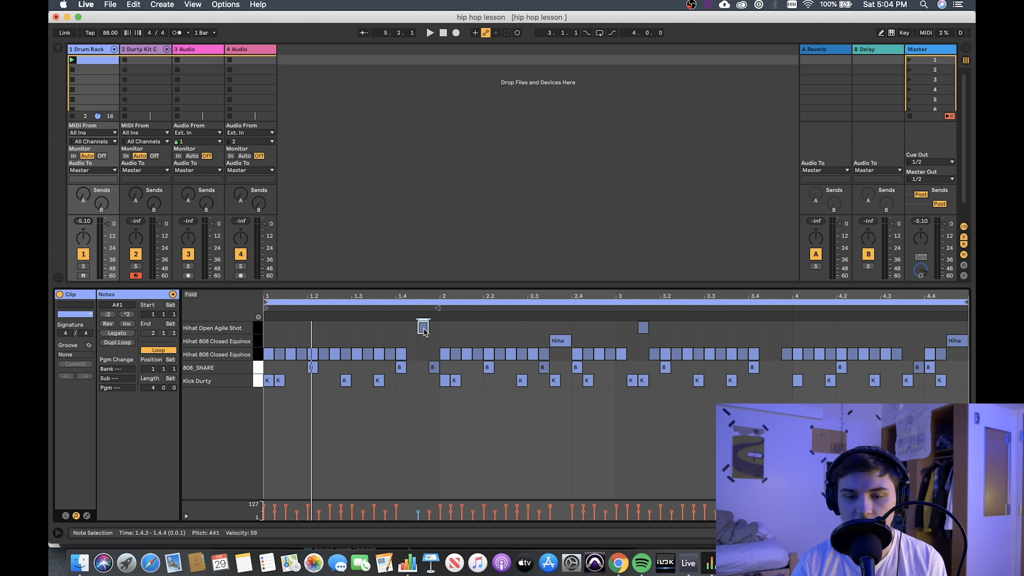
pyautogui.click(379, 380)
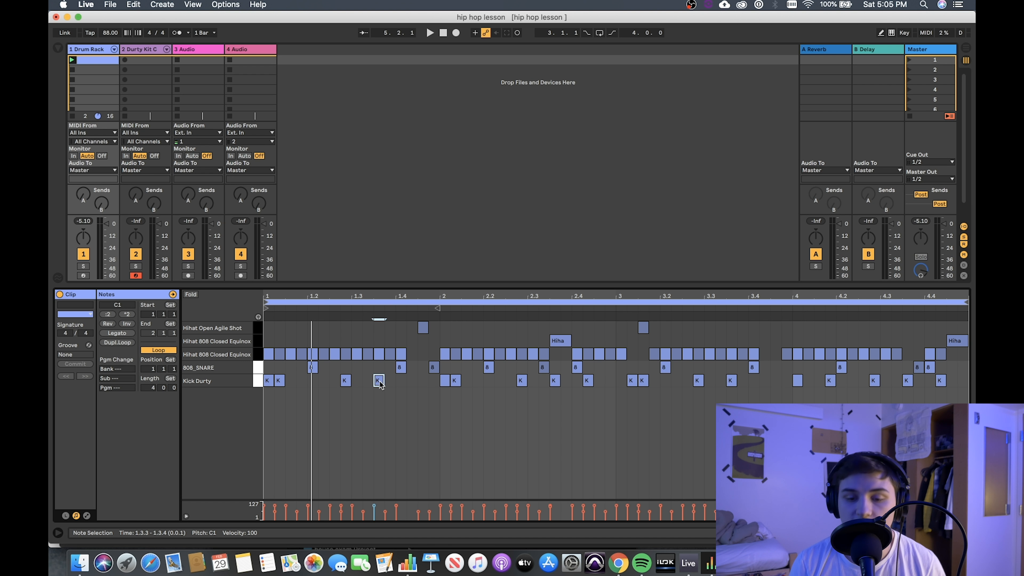
pyautogui.click(268, 329)
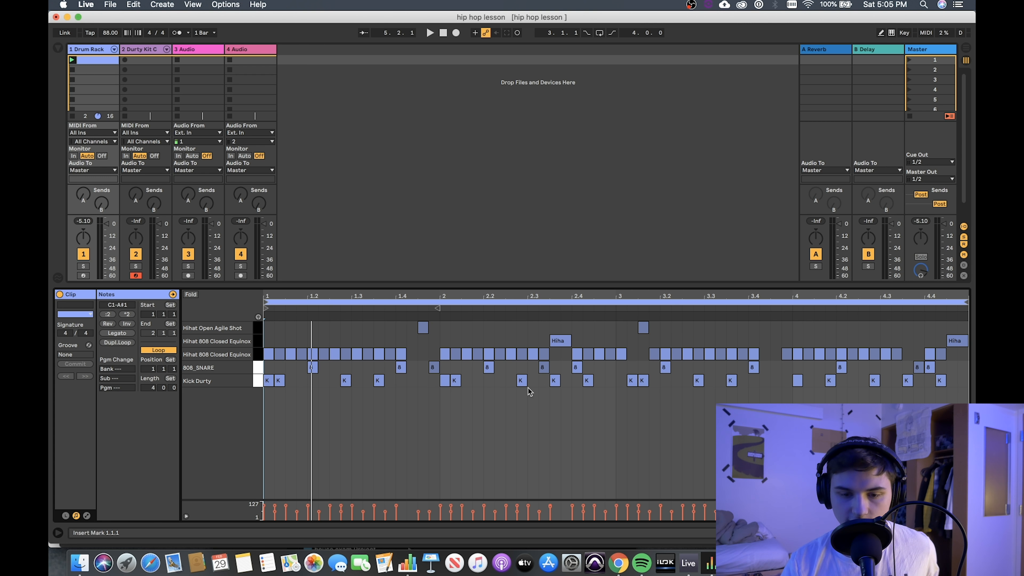
# Audition the kick, snare, closed hi-hat and open hi-hat lanes of the drum clip, and close the note editor.
pyautogui.click(257, 381)
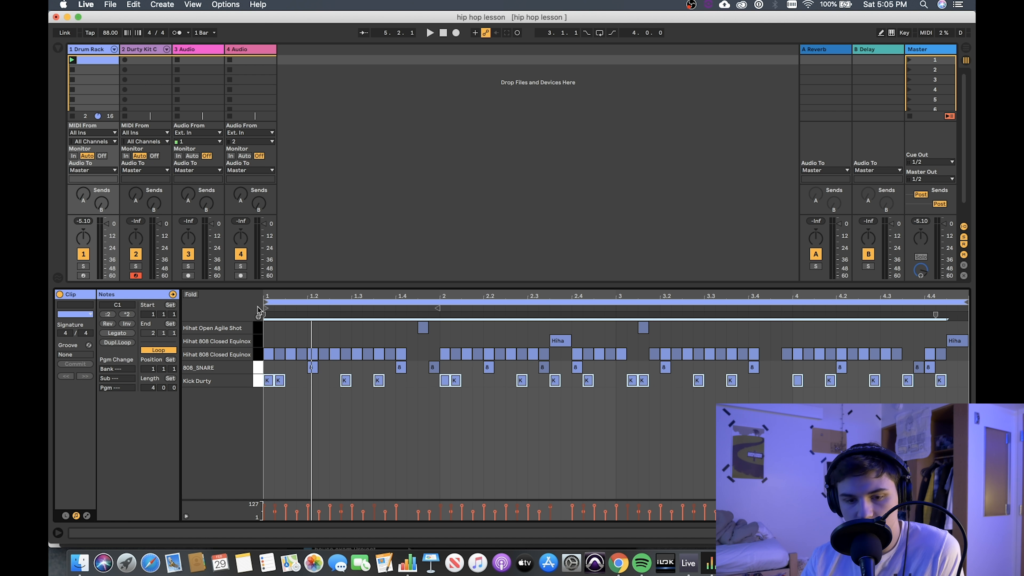
pyautogui.click(259, 381)
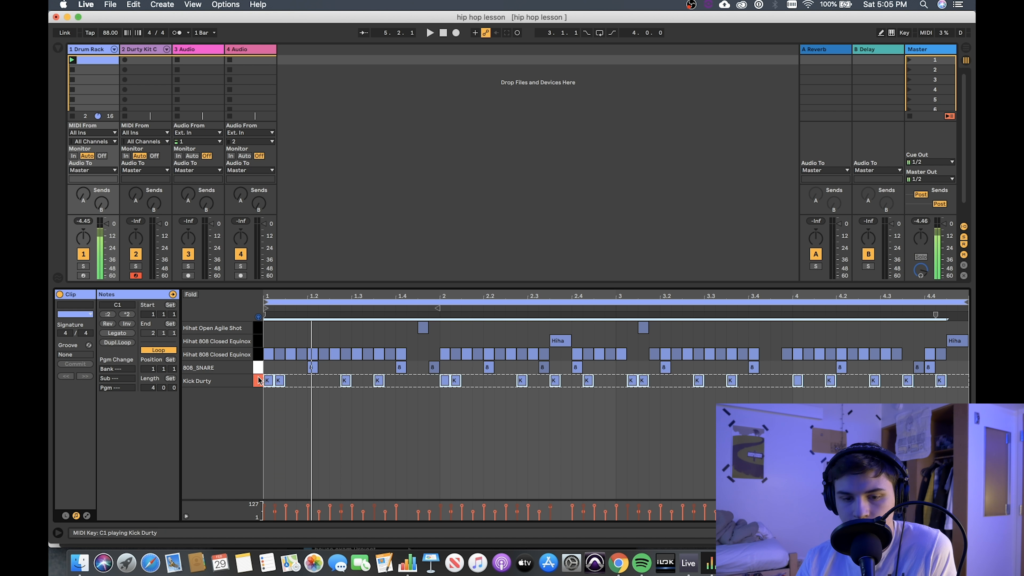
pyautogui.click(257, 367)
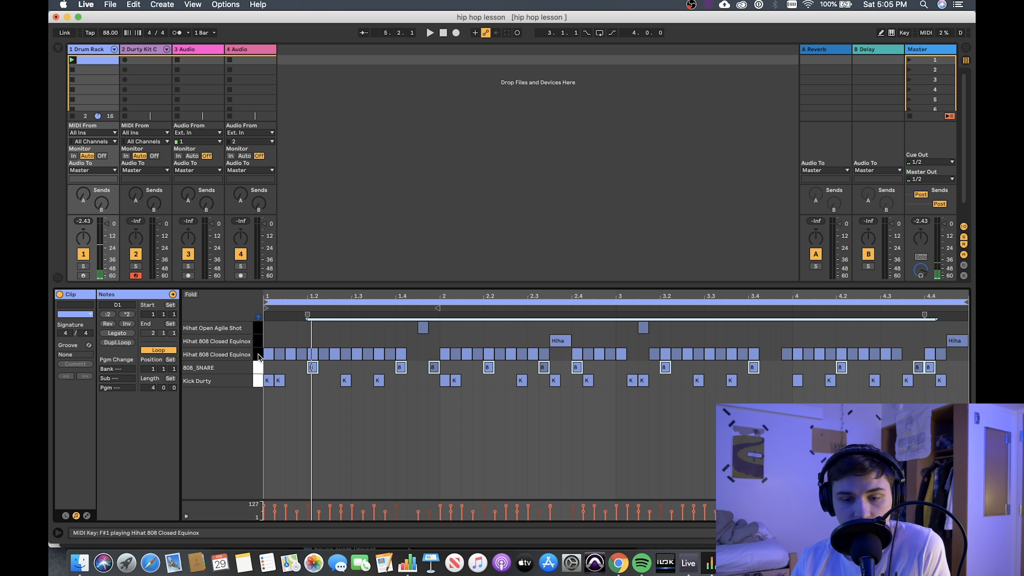
pyautogui.click(259, 354)
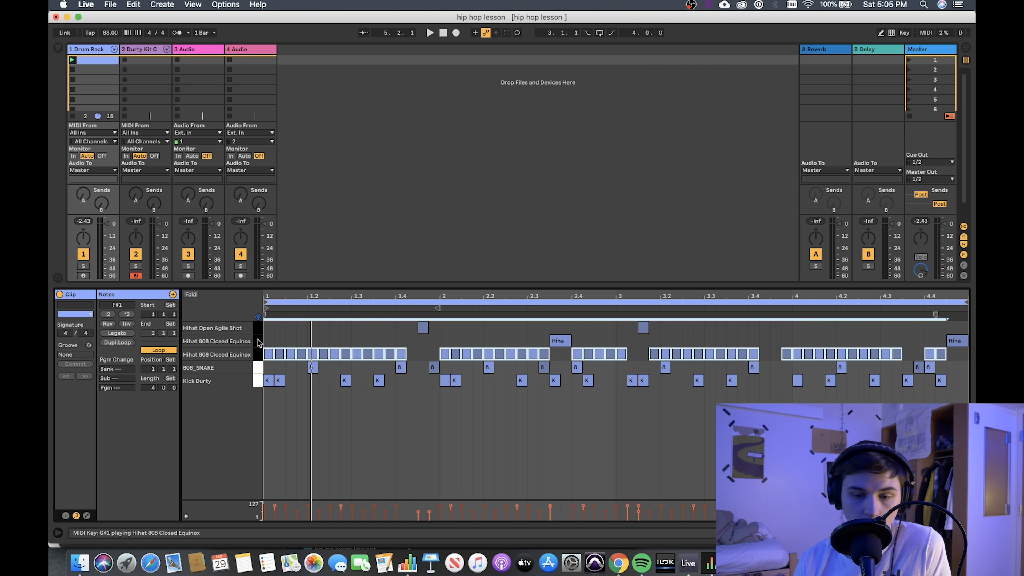
pyautogui.click(258, 341)
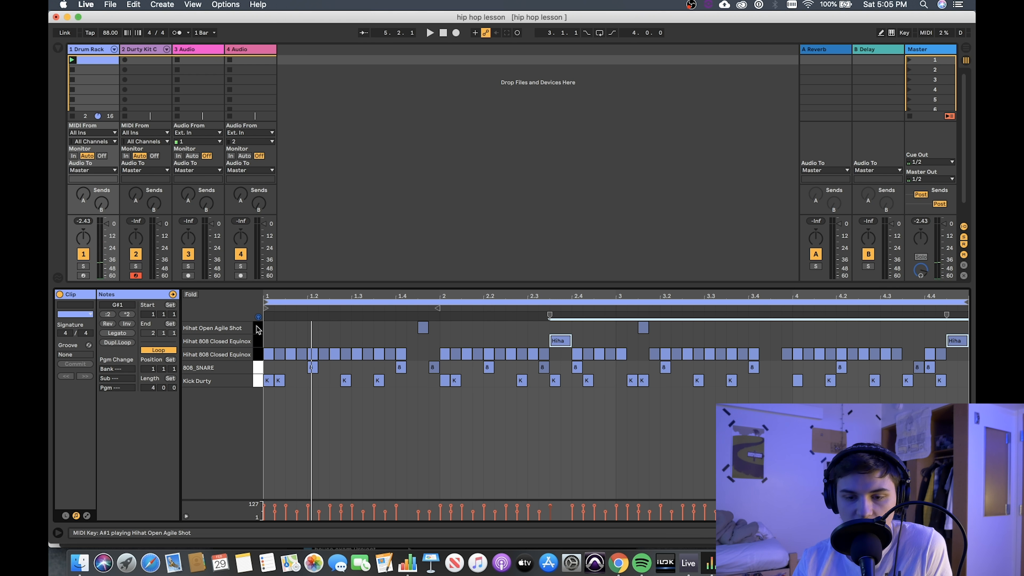
pyautogui.click(259, 329)
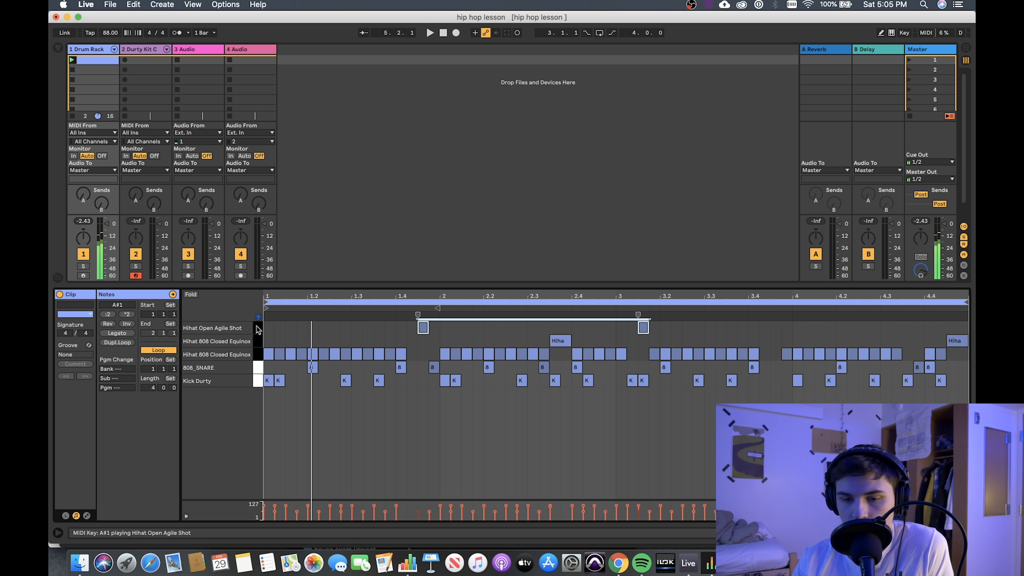
pyautogui.click(409, 355)
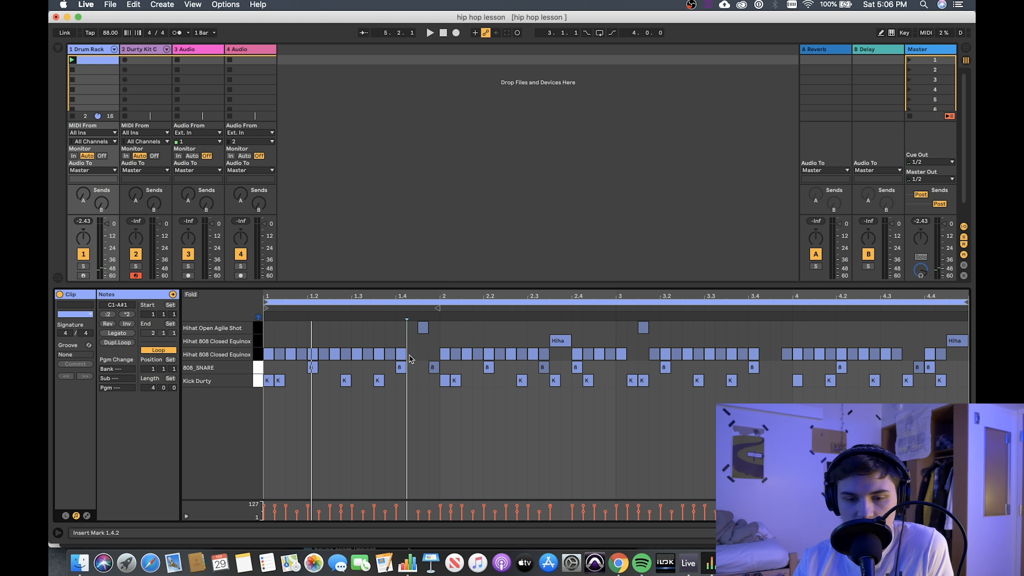
pyautogui.click(375, 374)
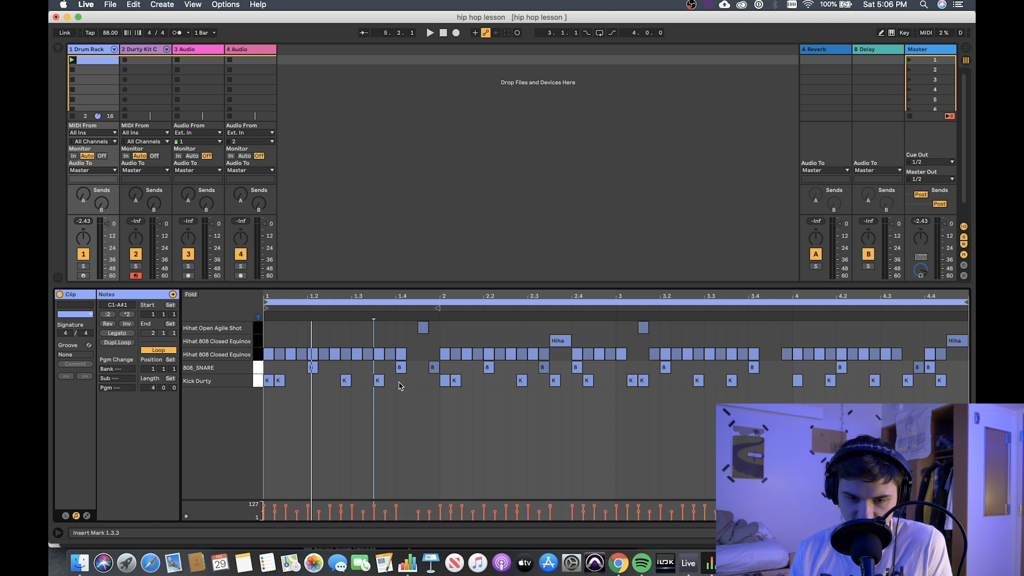
pyautogui.click(966, 533)
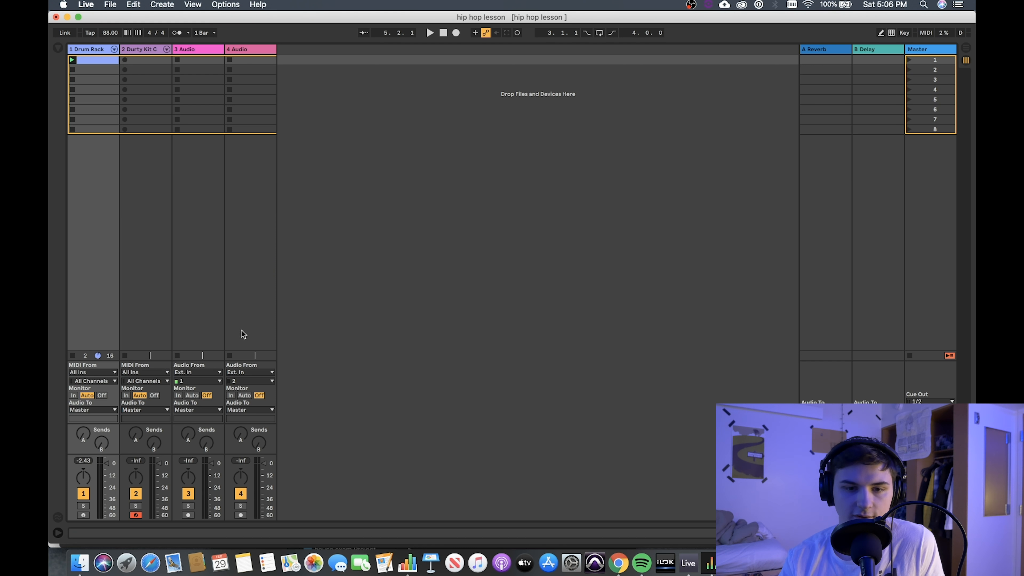
# Show the browser and insert a new MIDI track directly after the Drum Rack track.
pyautogui.click(141, 49)
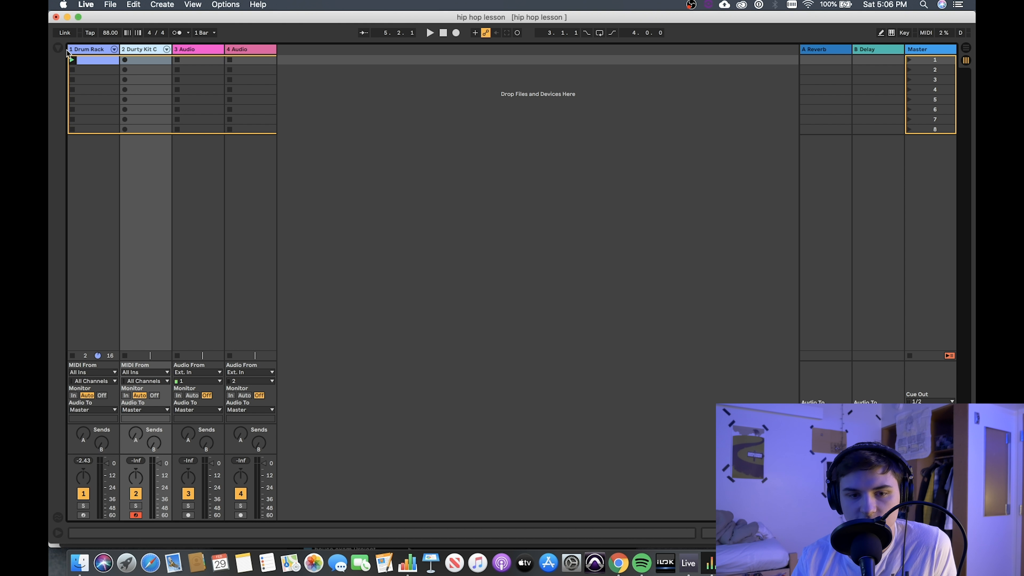
pyautogui.click(58, 49)
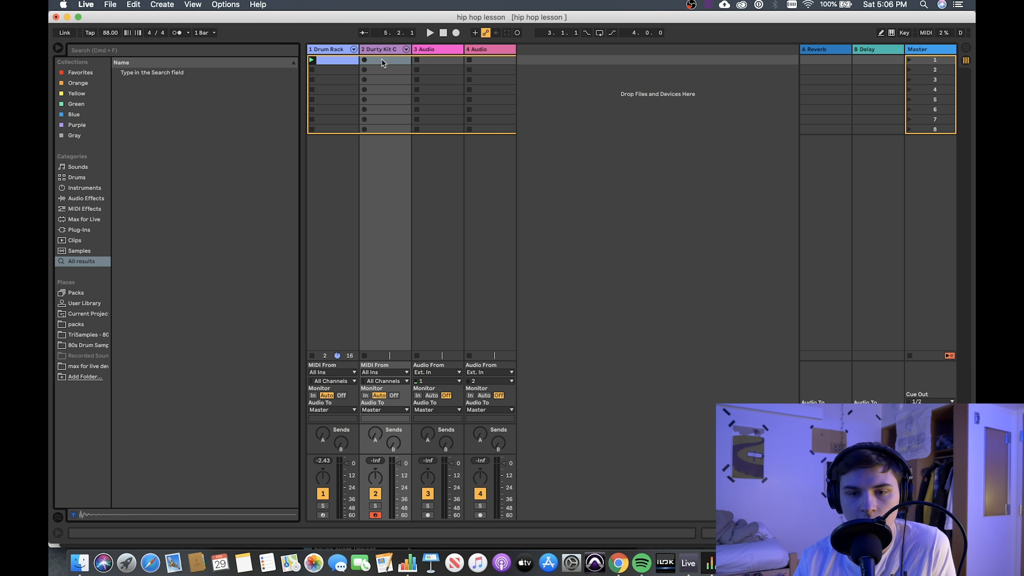
pyautogui.click(343, 50)
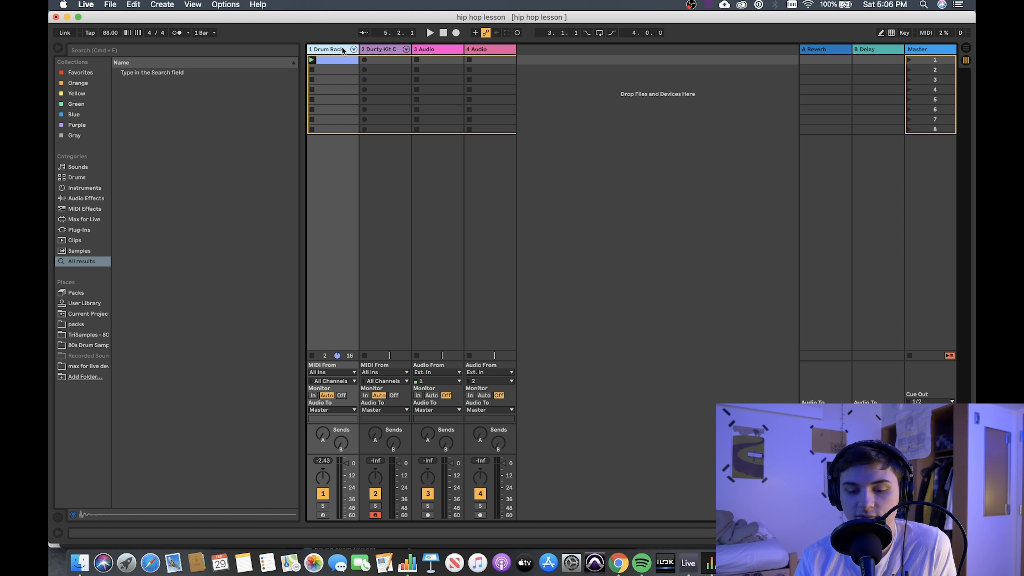
pyautogui.press('super+shift+t')
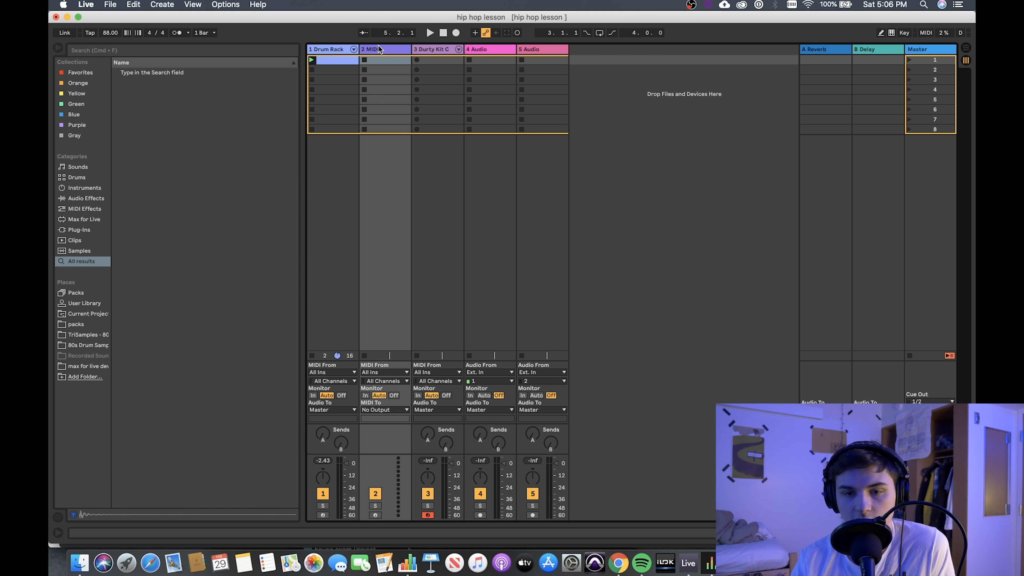
pyautogui.click(163, 4)
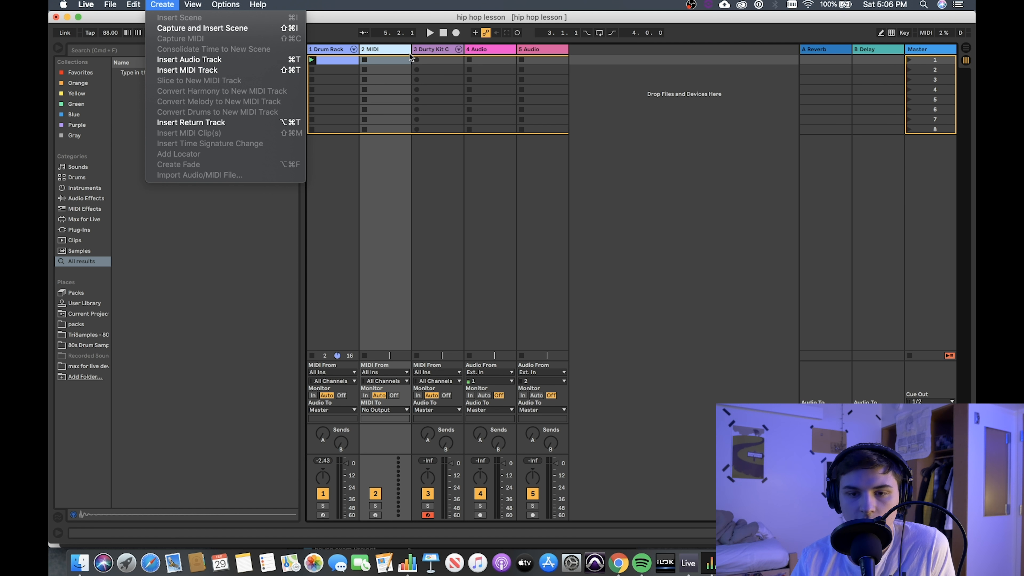
pyautogui.click(389, 45)
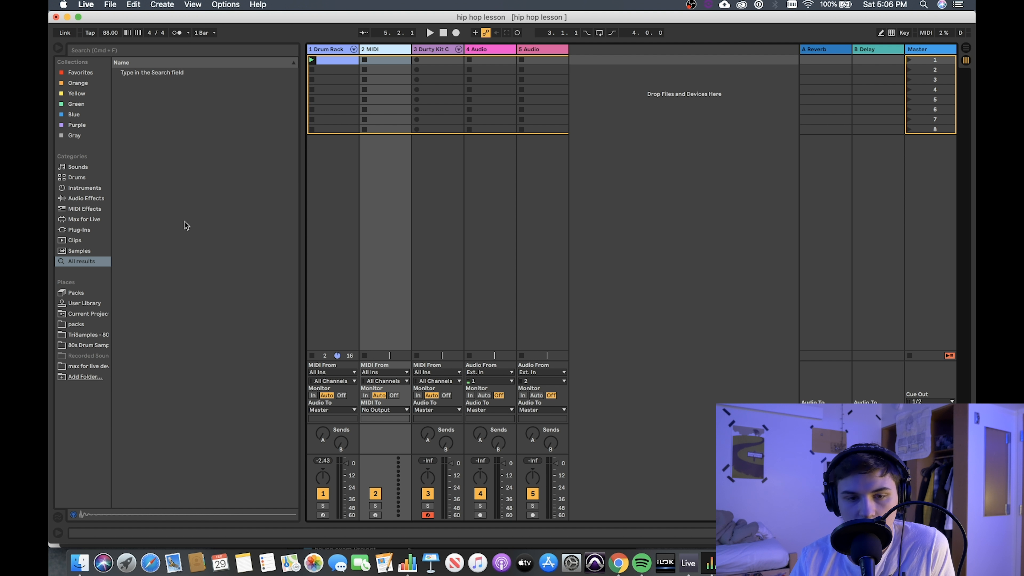
# Load an empty Drum Rack from the Drums category onto the new MIDI track and select its C1 pad.
pyautogui.click(77, 179)
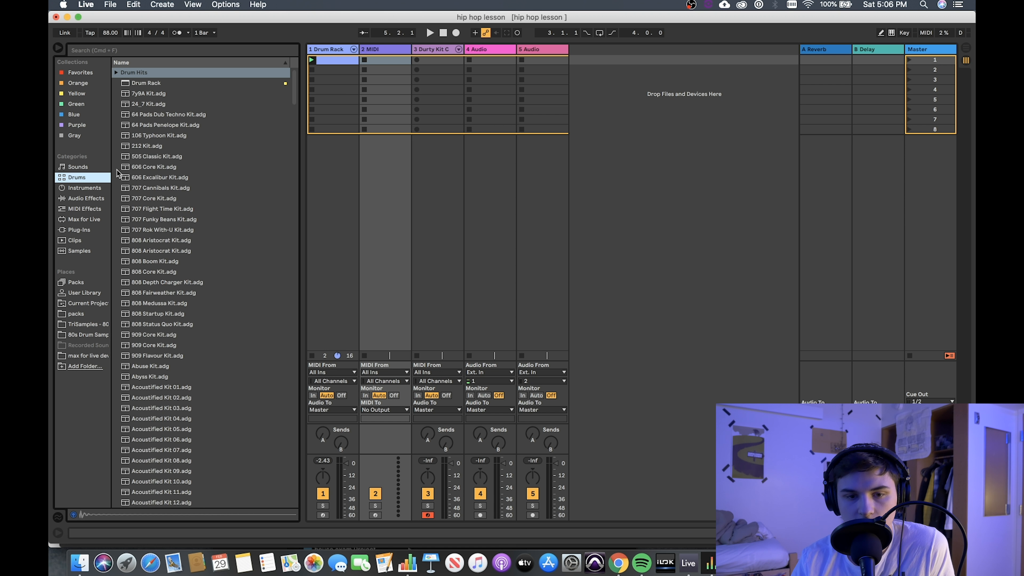
pyautogui.doubleClick(135, 86)
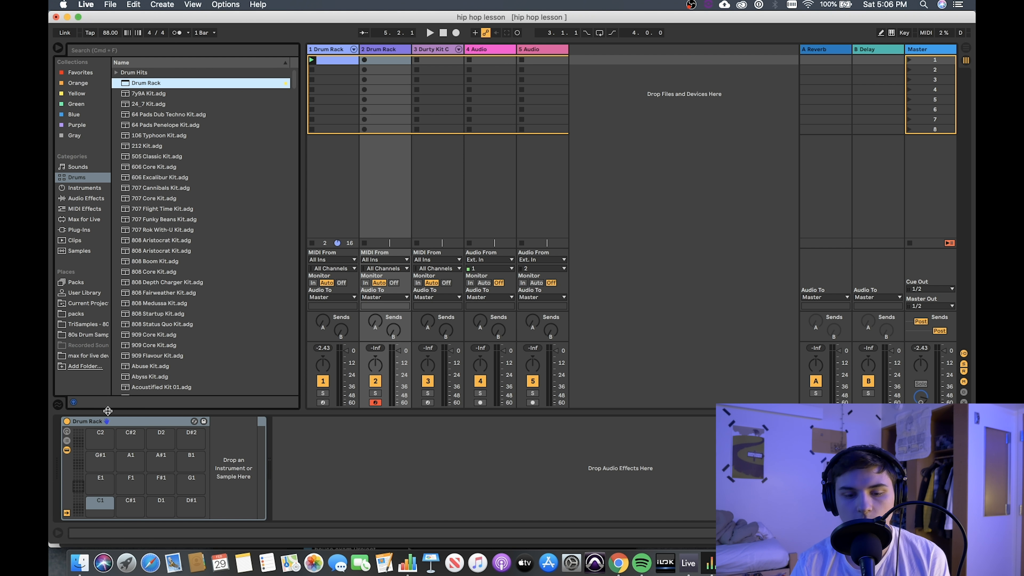
pyautogui.click(97, 507)
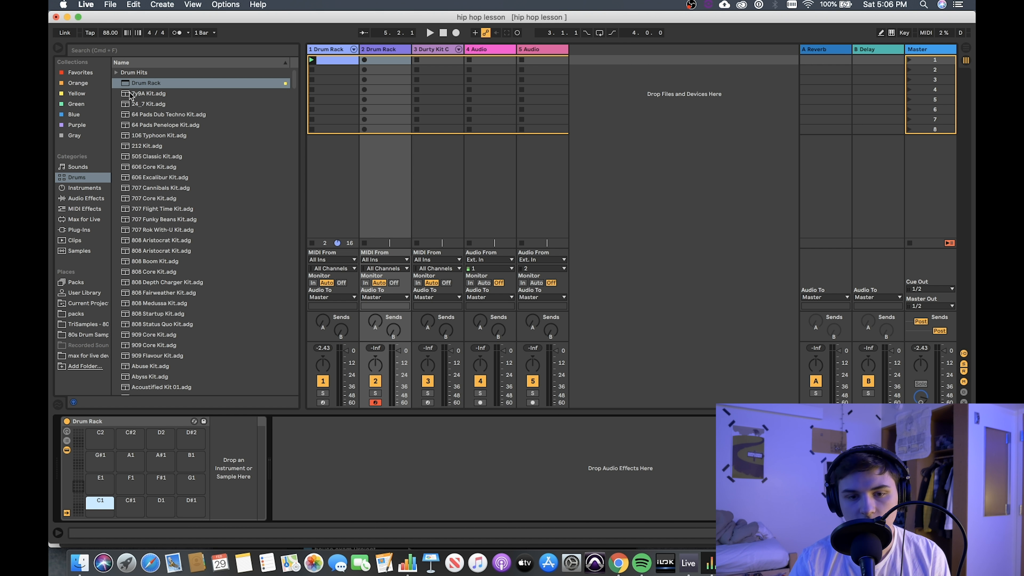
# Preview 7y9A Kit, load it onto the new MIDI track and audition its kick pads.
pyautogui.click(153, 94)
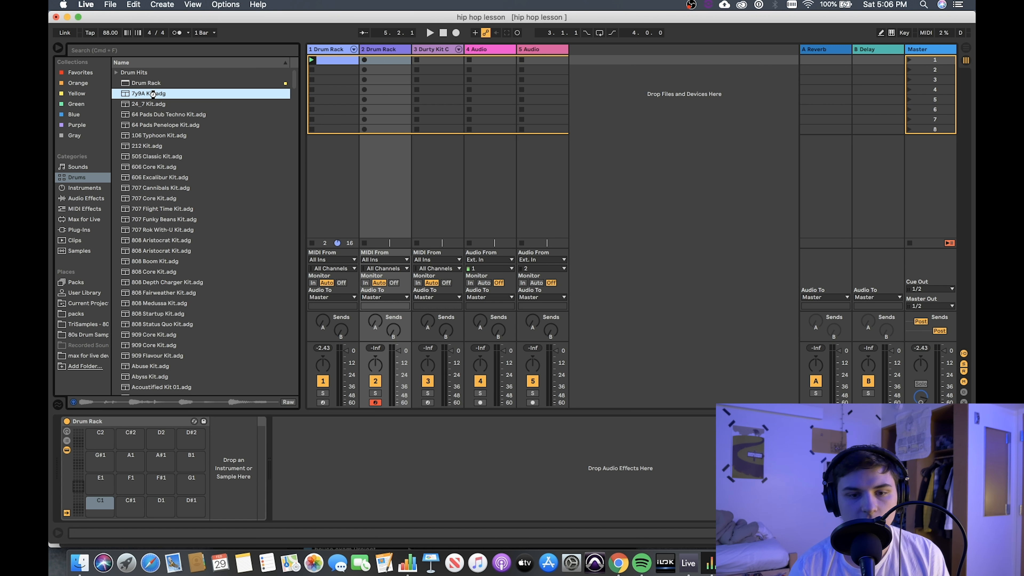
pyautogui.doubleClick(153, 94)
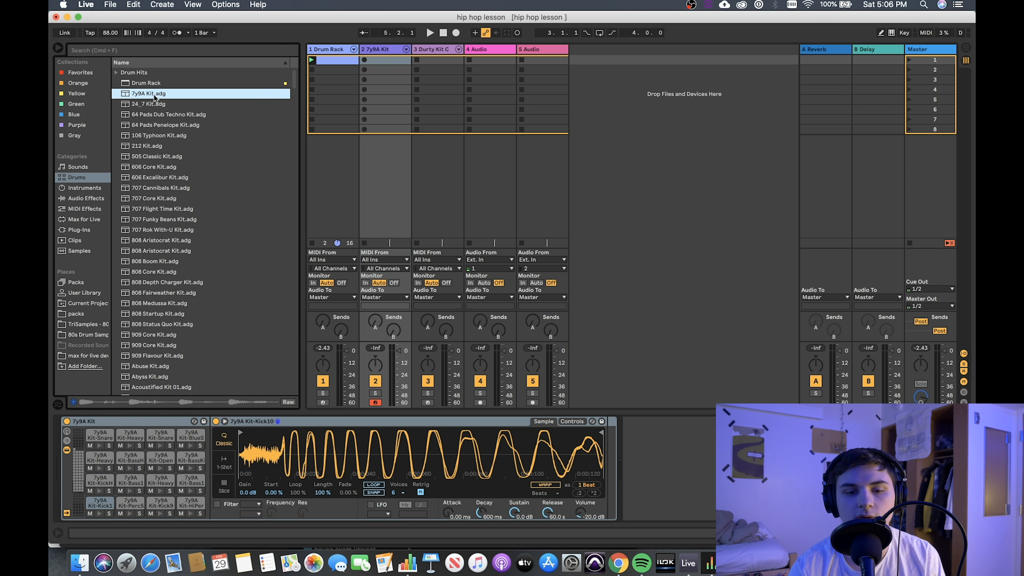
pyautogui.click(97, 509)
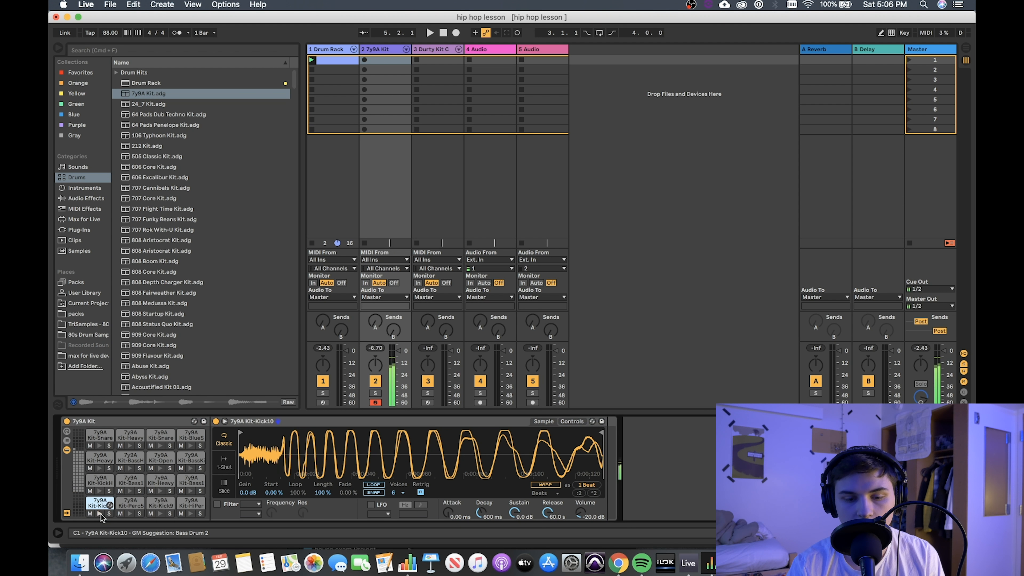
pyautogui.click(160, 514)
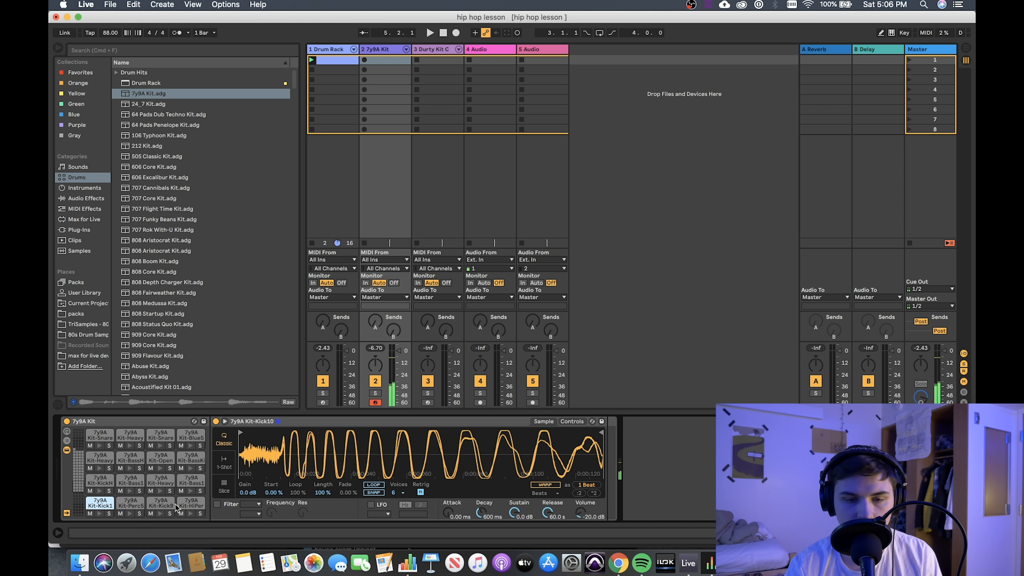
# Load 505 Classic Kit onto the new MIDI track in place of the current kit.
pyautogui.click(149, 156)
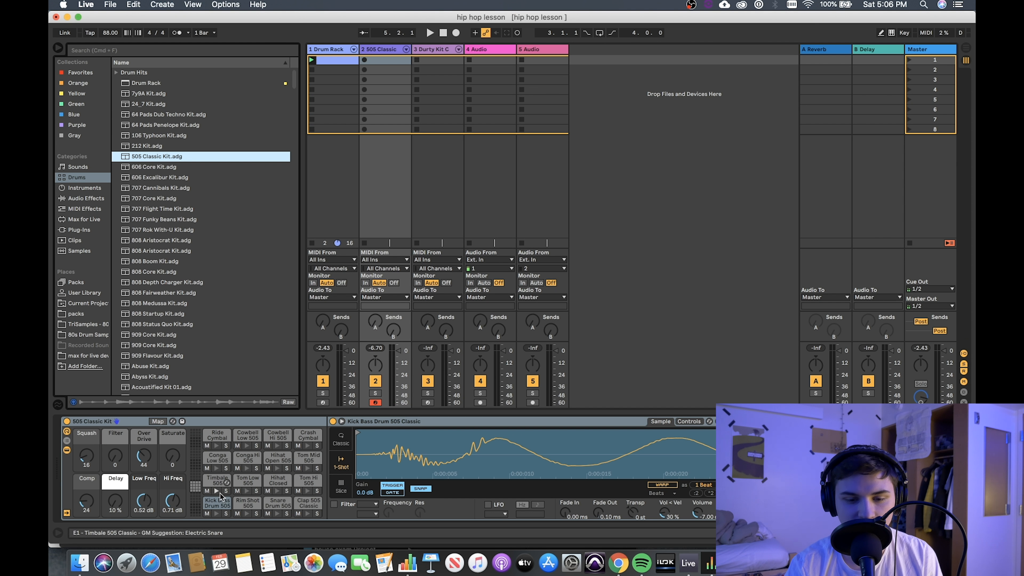
# Audition the kick, snare, closed and open hi-hat, and low and high conga pads of the 505 Classic Kit.
pyautogui.click(216, 514)
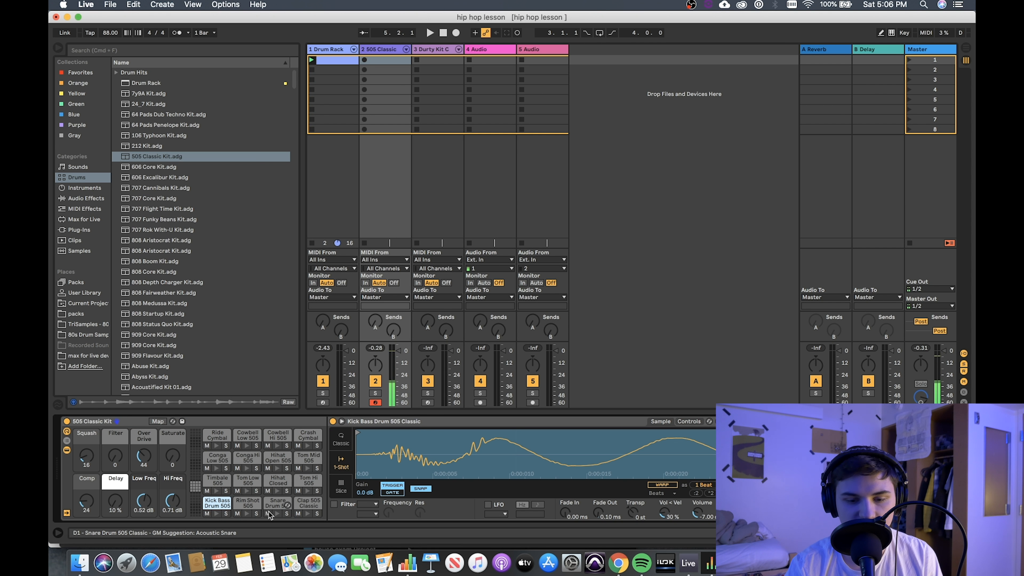
pyautogui.click(277, 514)
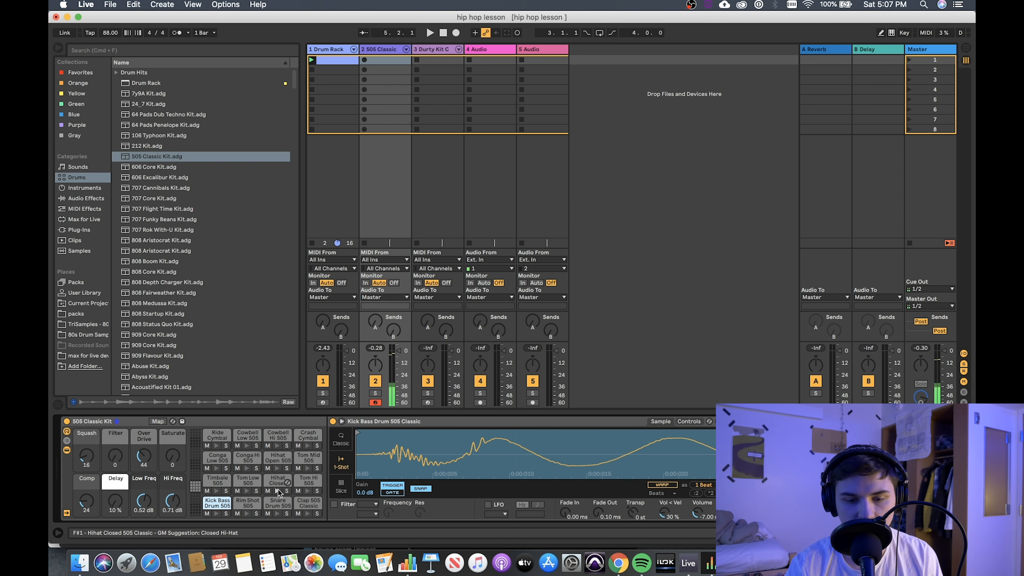
pyautogui.click(278, 491)
pyautogui.click(278, 468)
pyautogui.click(217, 469)
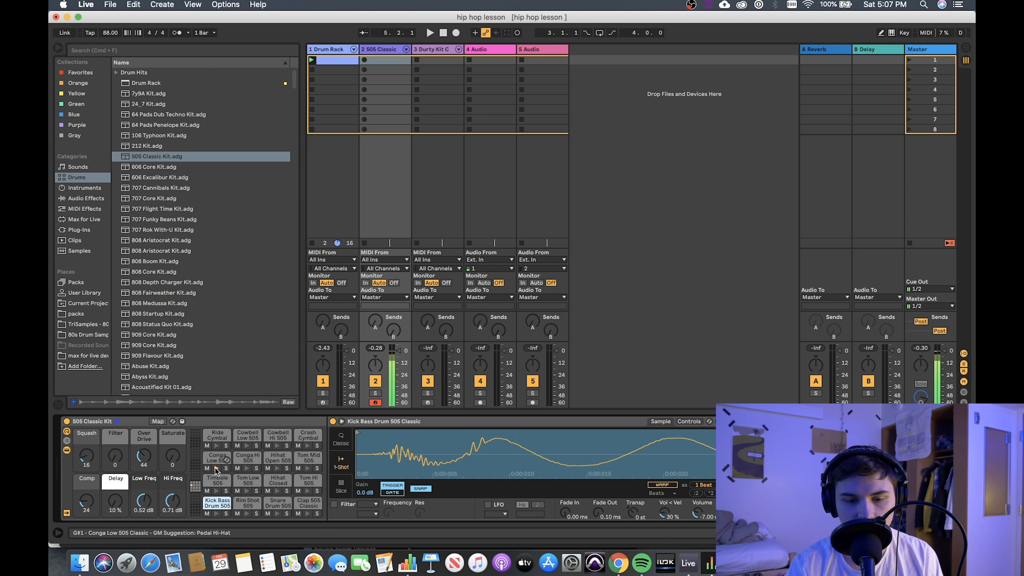
pyautogui.click(245, 468)
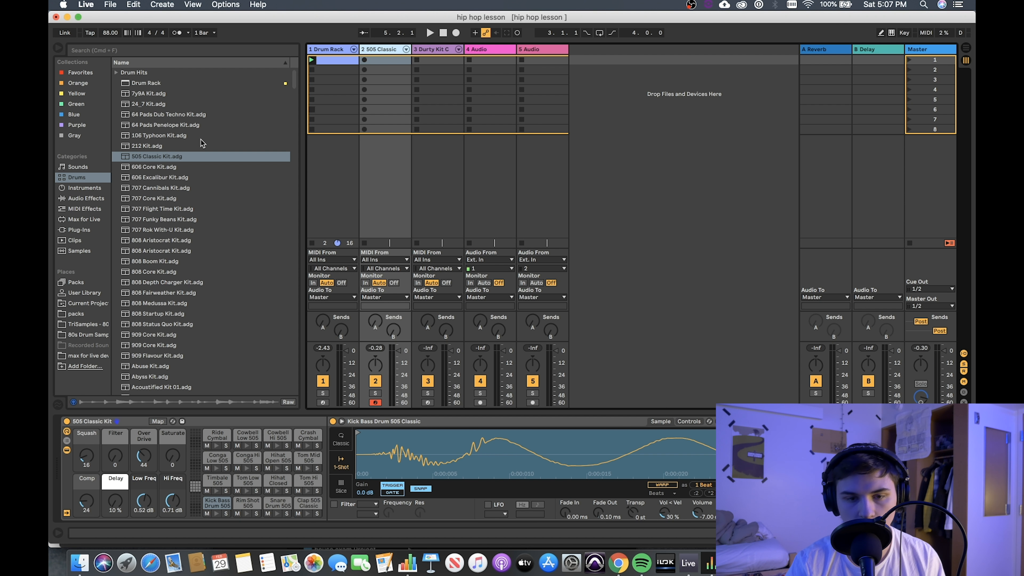
# Replace the 505 Classic Kit with an empty Drum Rack and search the Samples category for "kick".
pyautogui.doubleClick(138, 83)
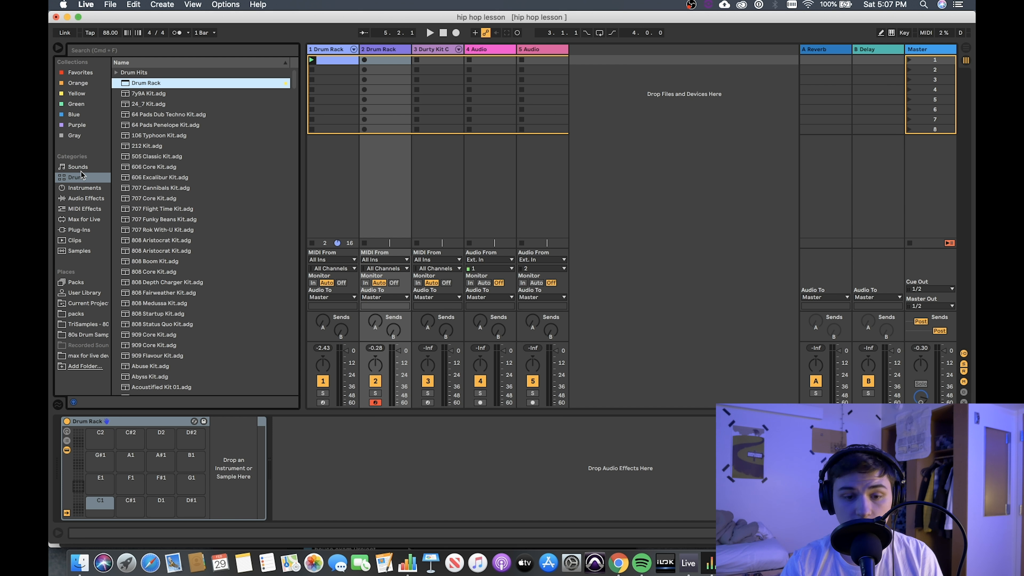
pyautogui.click(80, 251)
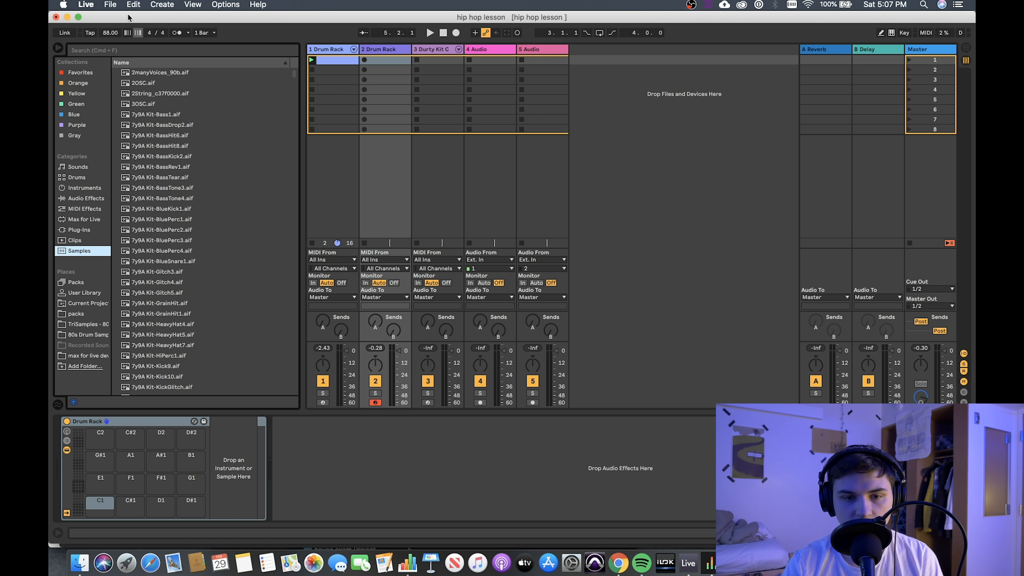
pyautogui.click(111, 51)
pyautogui.write('kick')
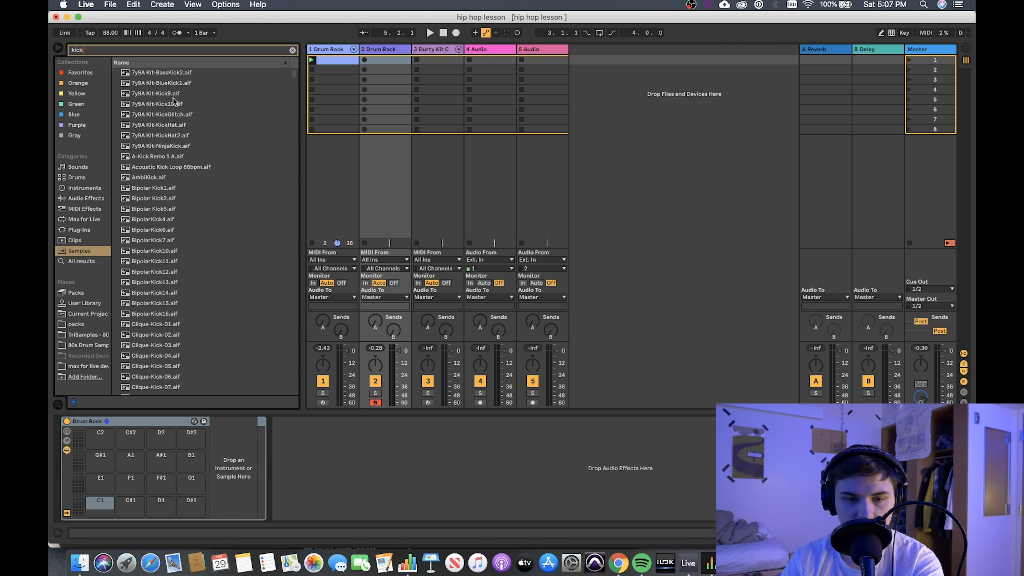
pyautogui.scroll(-1, 195, 222)
pyautogui.scroll(1, 195, 222)
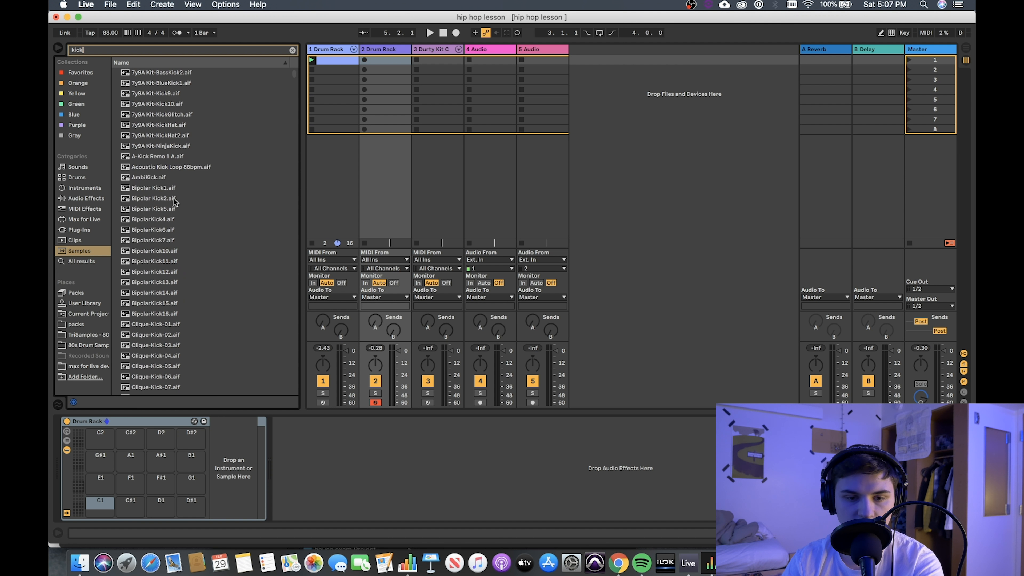
# Preview the kick samples one after another down to Clique-Kick-07.aif, load that one onto the C1 pad and audition it.
pyautogui.click(151, 178)
pyautogui.press('Down')
pyautogui.press('Down')
pyautogui.press('Down')
pyautogui.press('Down')
pyautogui.press('Down')
pyautogui.press('Down')
pyautogui.press('Down')
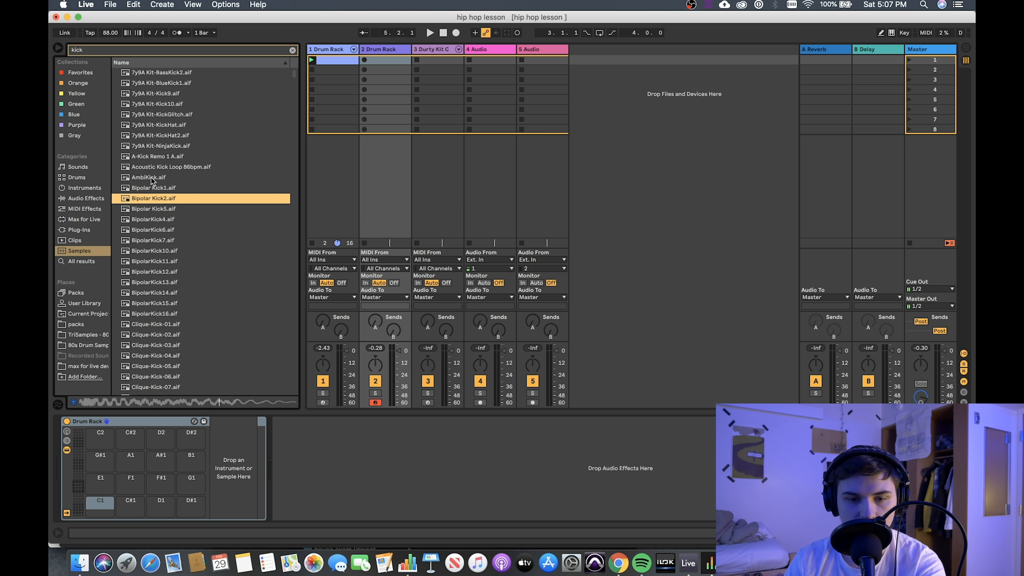
pyautogui.press('Down')
pyautogui.press('Down')
pyautogui.press('Down')
pyautogui.press('Down')
pyautogui.press('Down')
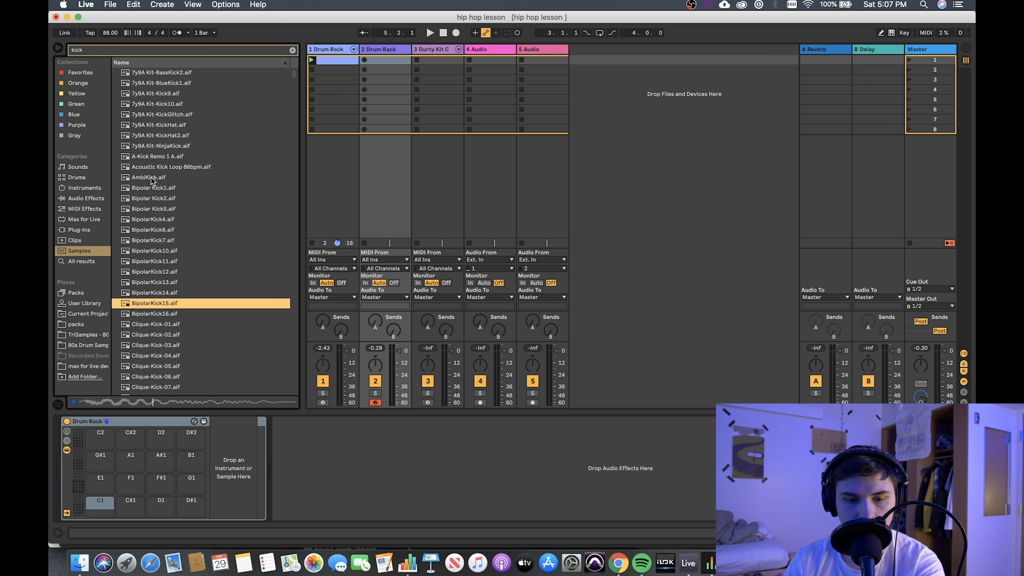
pyautogui.press('Down')
pyautogui.press('Down')
pyautogui.press('Down')
pyautogui.press('Down')
pyautogui.press('Down')
pyautogui.press('Down')
pyautogui.press('Down')
pyautogui.press('Down')
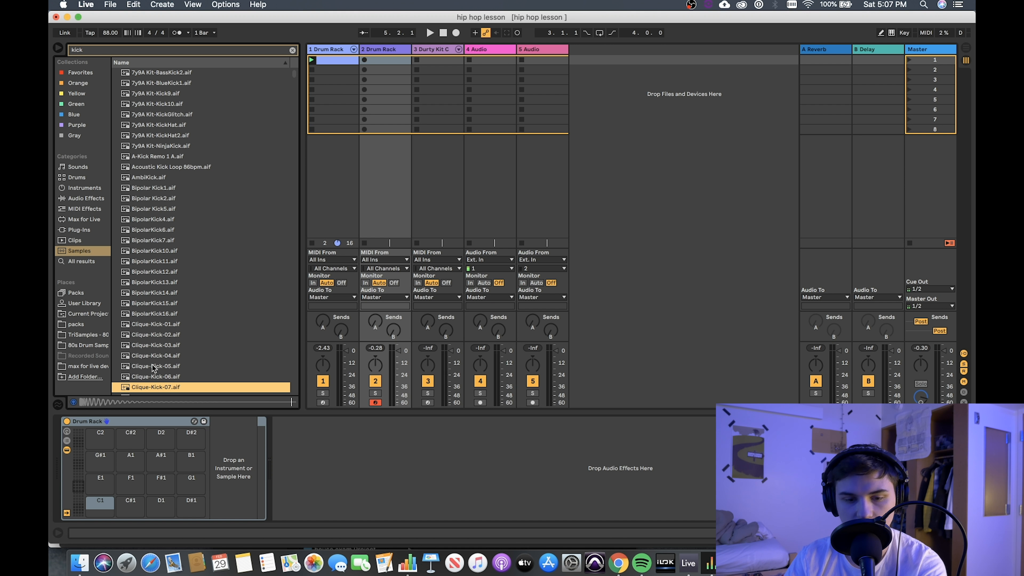
pyautogui.moveTo(152, 388); pyautogui.dragTo(99, 516)
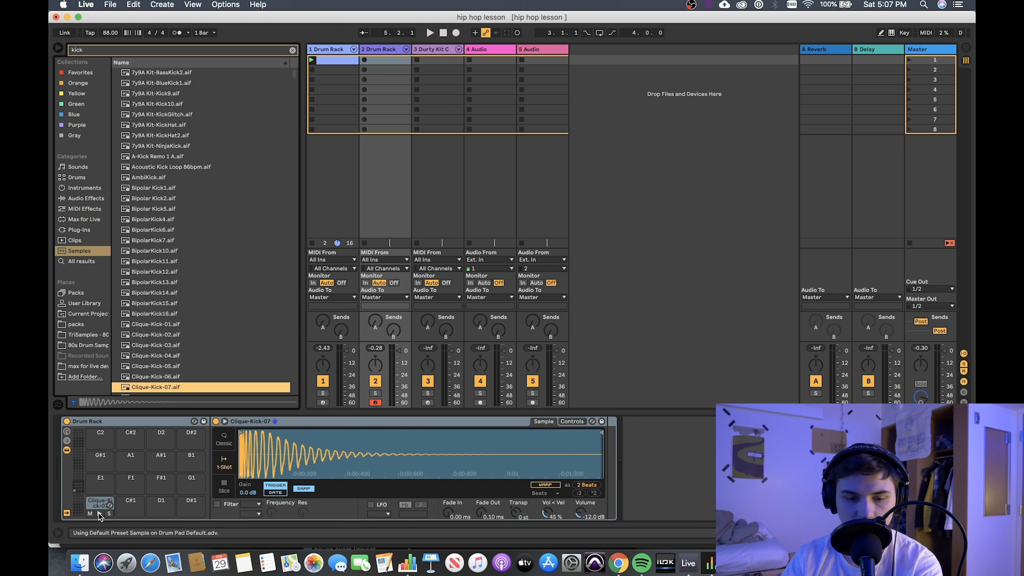
pyautogui.click(100, 515)
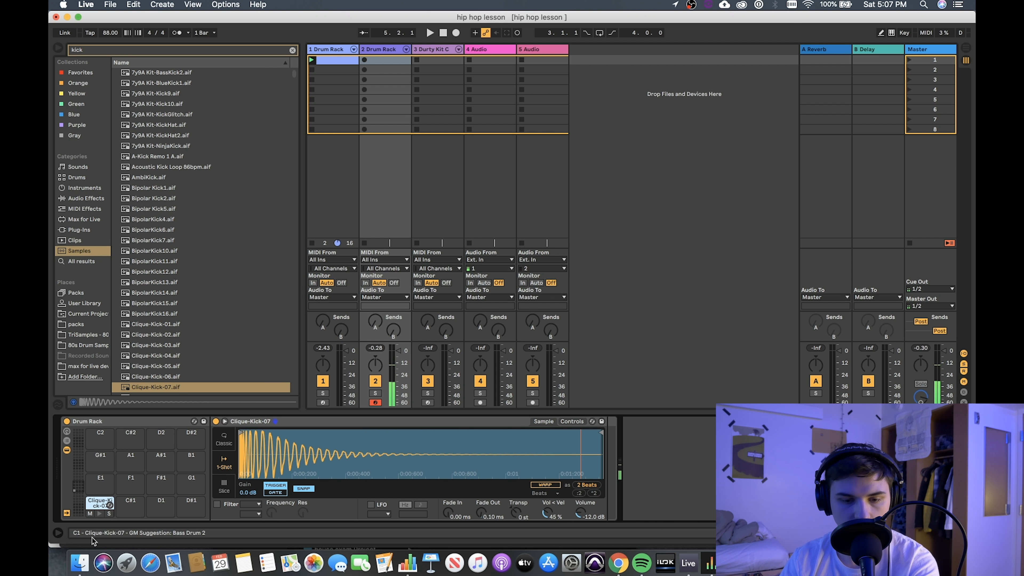
# Search the samples for "snare", preview a few and load A-Snare LDW 1 A.aif onto the D1 pad.
pyautogui.click(113, 49)
pyautogui.write('snare')
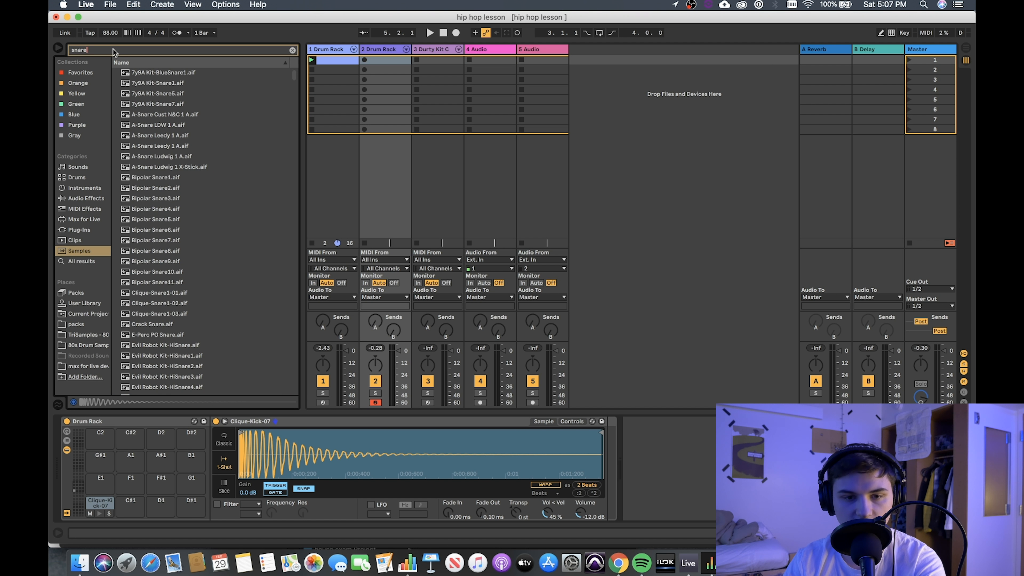
pyautogui.click(143, 100)
pyautogui.click(160, 96)
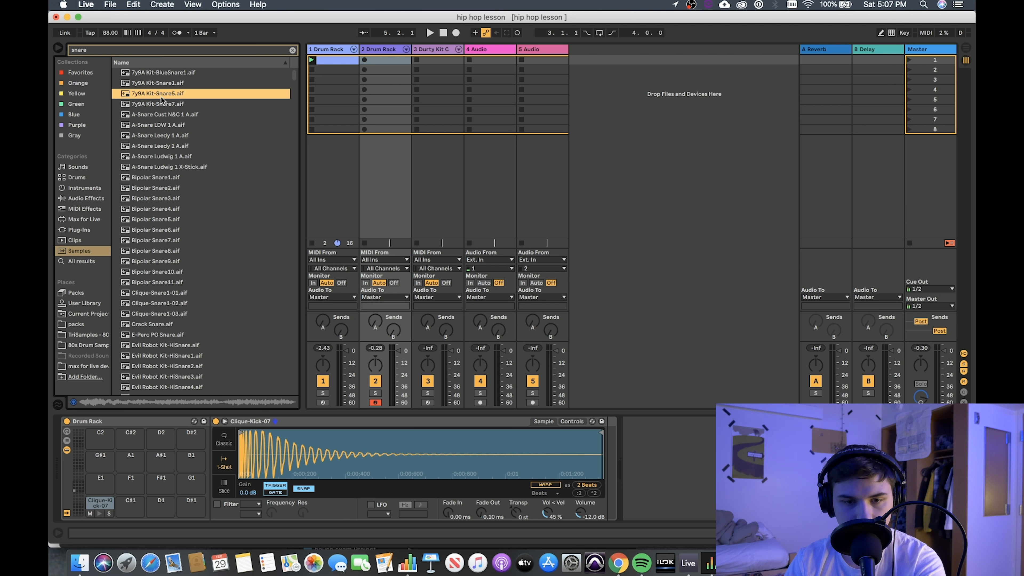
pyautogui.click(158, 124)
pyautogui.moveTo(155, 127); pyautogui.dragTo(163, 516)
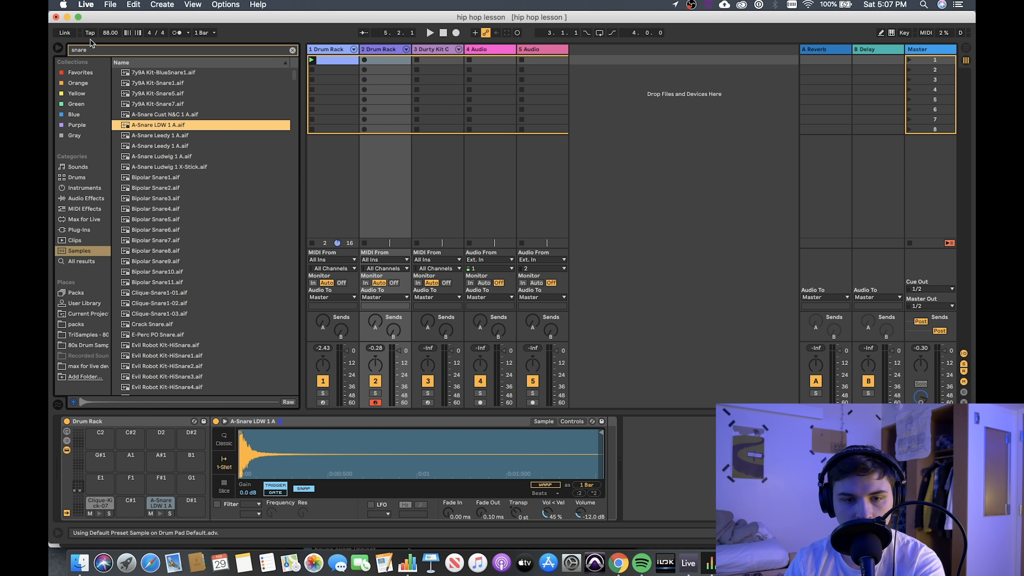
# Search the samples for "hihat", preview Hihat 45 Vinyl Closed.wav and load it onto the F#1 pad.
pyautogui.click(98, 50)
pyautogui.write('hihat')
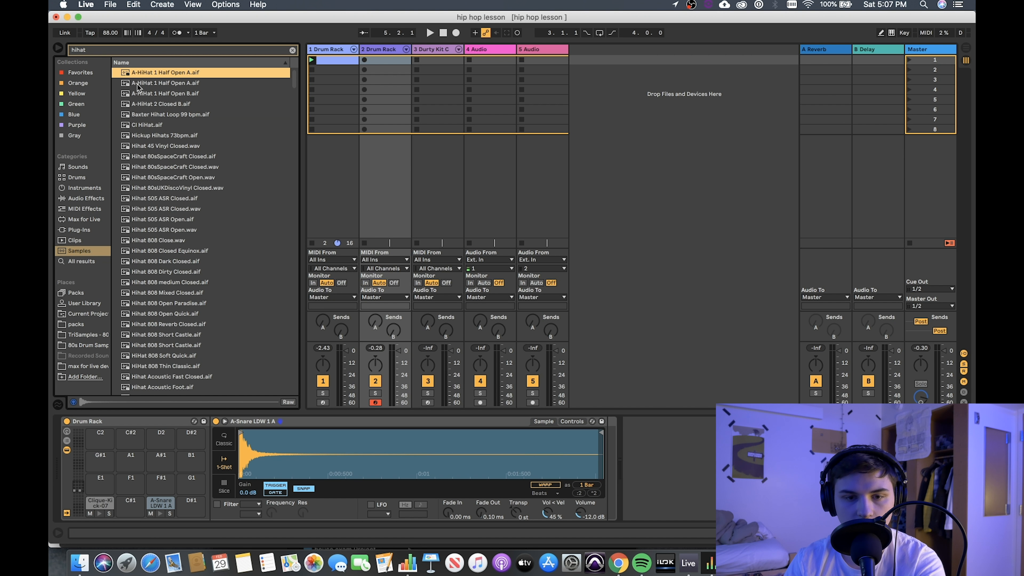
pyautogui.click(177, 136)
pyautogui.click(162, 148)
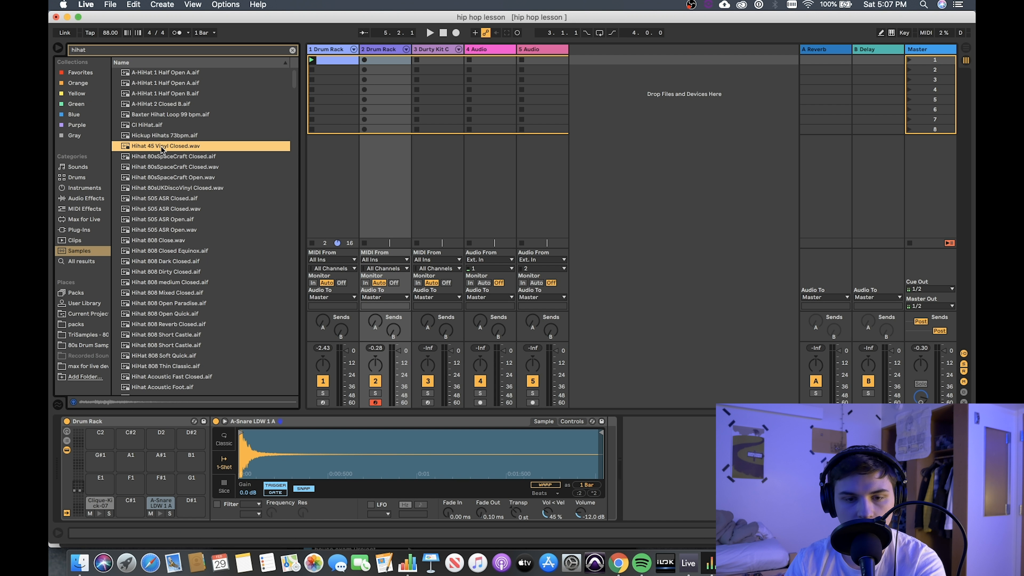
pyautogui.moveTo(174, 561); pyautogui.dragTo(163, 488)
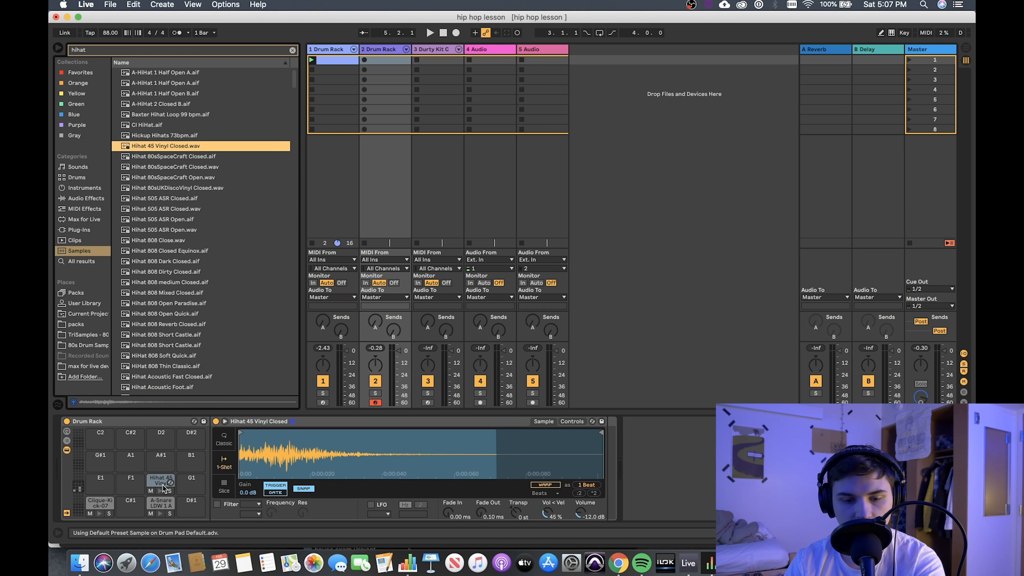
# Audition the kick, snare and hi-hat pads of the newly built Drum Rack.
pyautogui.click(100, 513)
pyautogui.click(161, 514)
pyautogui.click(161, 491)
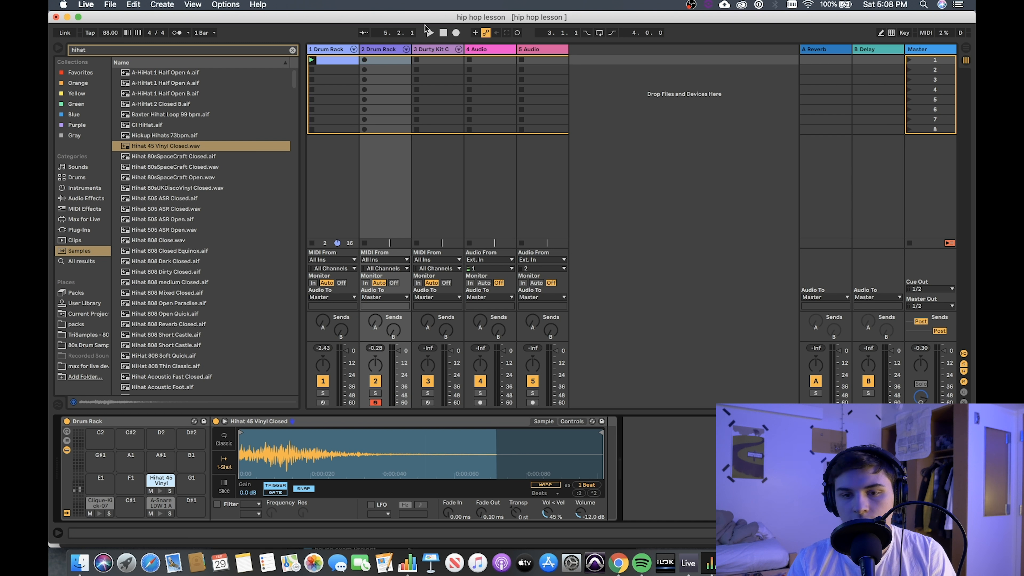
# Select the first Drum Rack track and audition its Kick Durty, 808 snare, closed hi-hat and open hi-hat pads.
pyautogui.click(328, 50)
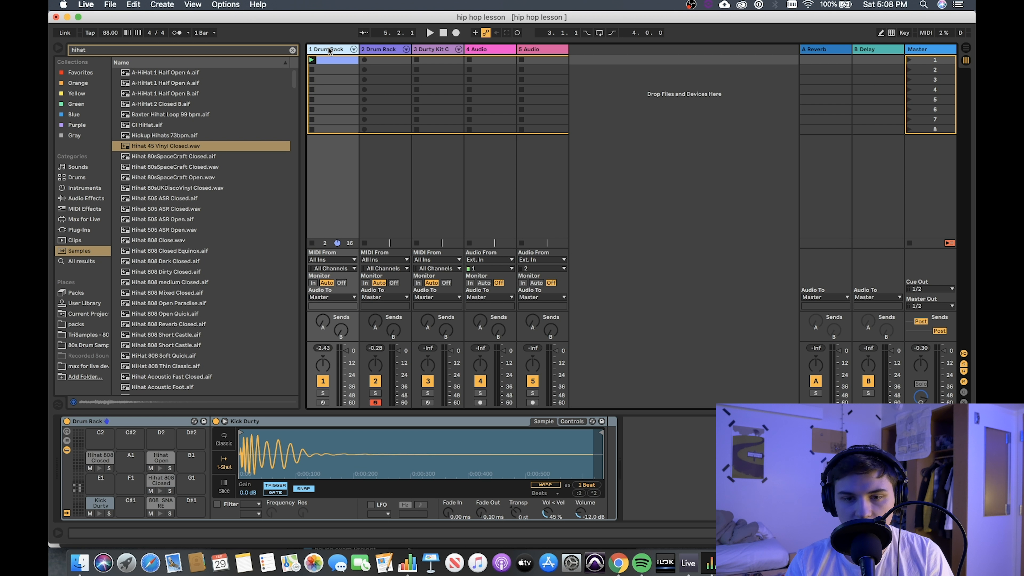
pyautogui.click(99, 514)
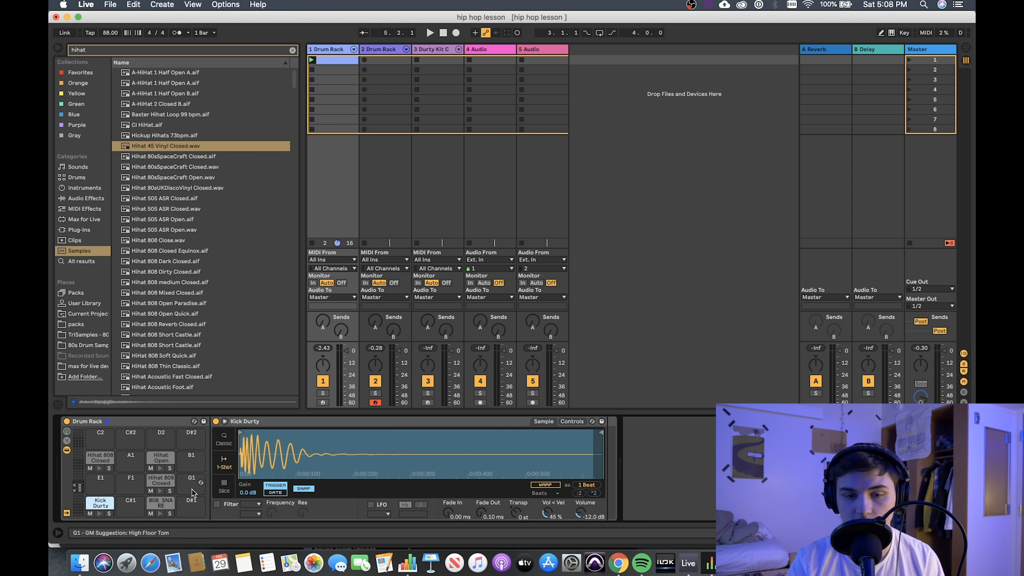
pyautogui.click(99, 514)
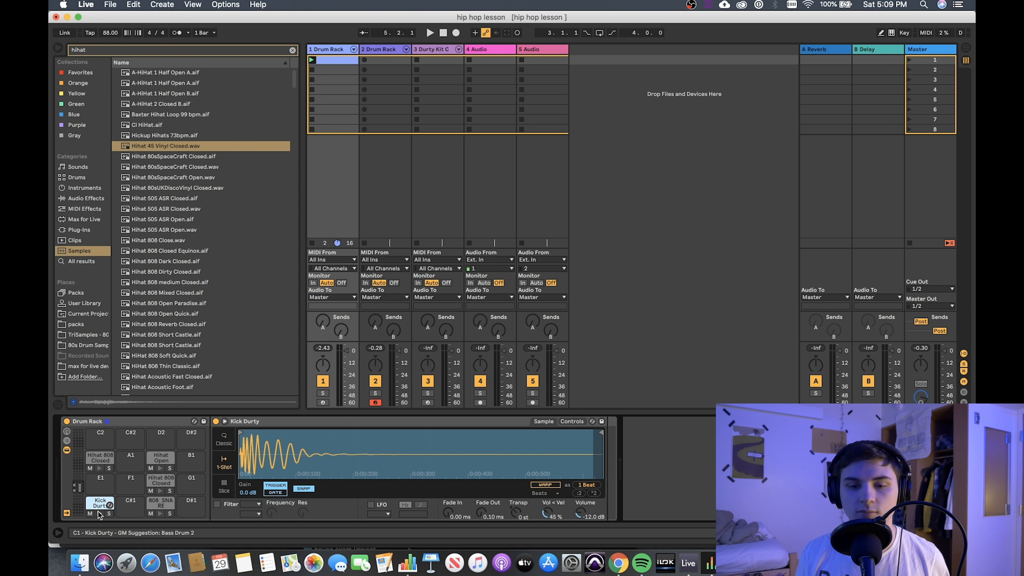
pyautogui.click(100, 516)
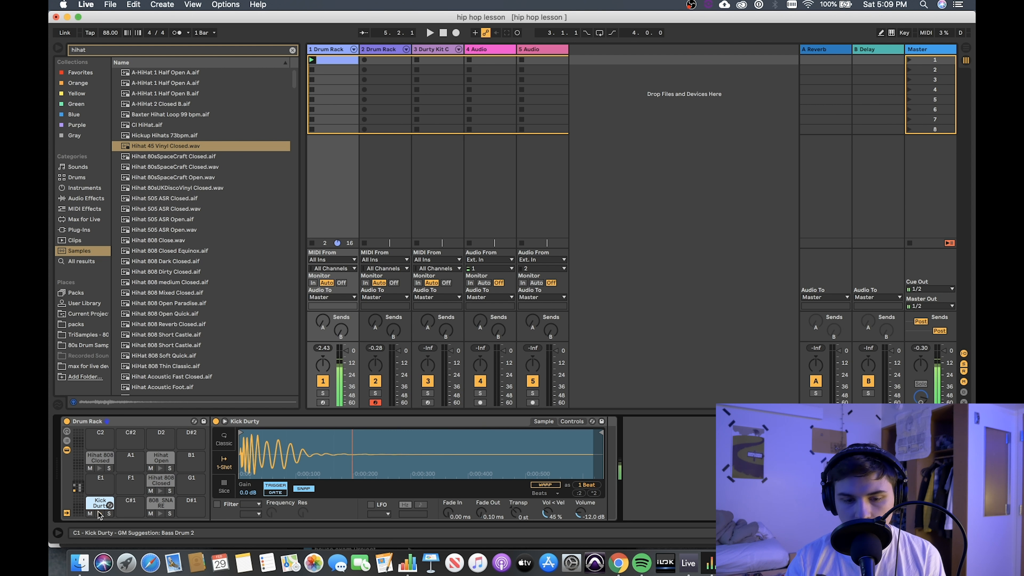
pyautogui.click(159, 515)
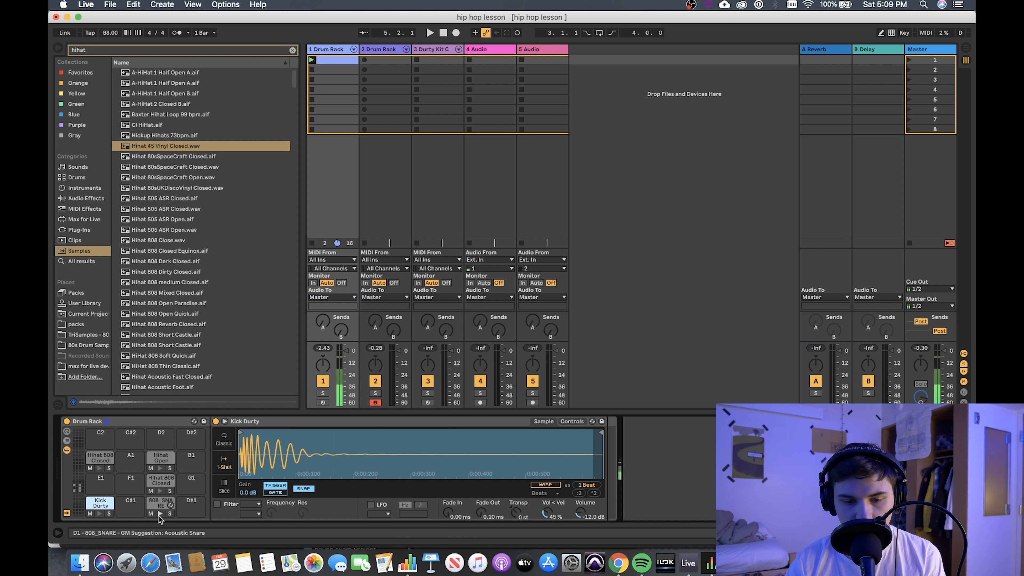
pyautogui.click(161, 491)
pyautogui.click(162, 469)
pyautogui.click(99, 469)
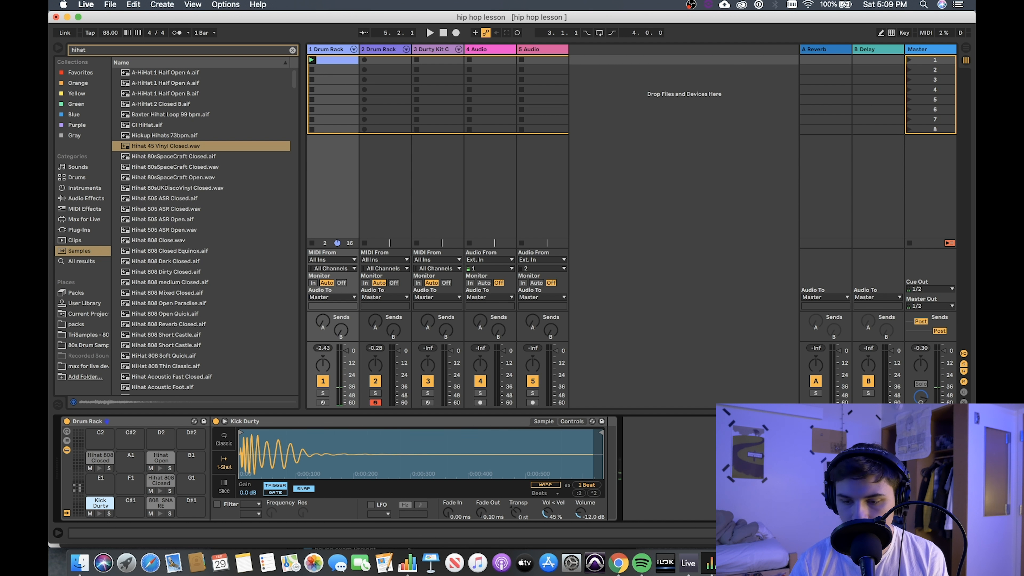
# View the existing drum clip's notes on the first Drum Rack track and return to its device view.
pyautogui.click(851, 533)
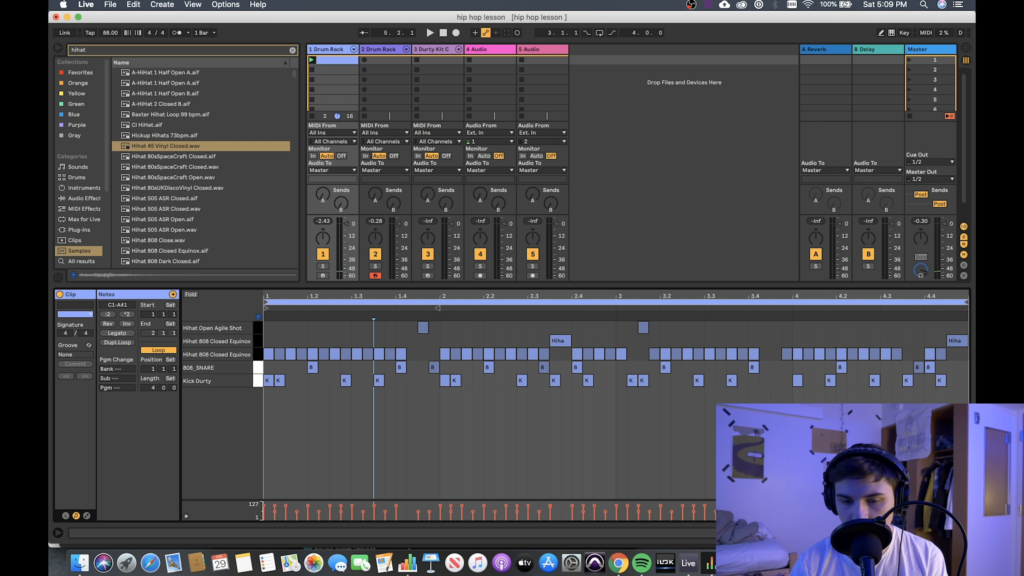
pyautogui.click(387, 51)
pyautogui.click(323, 50)
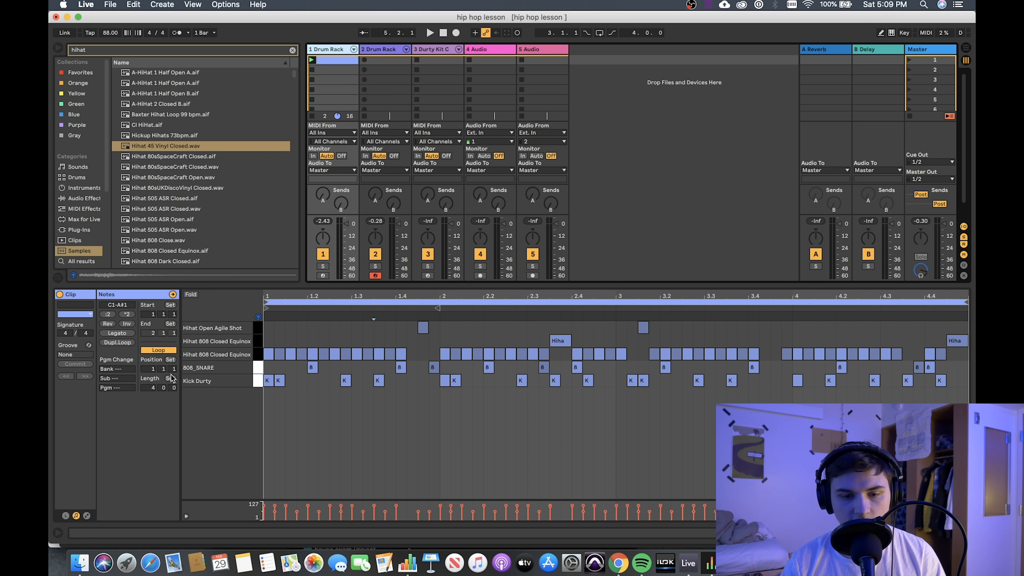
pyautogui.click(373, 319)
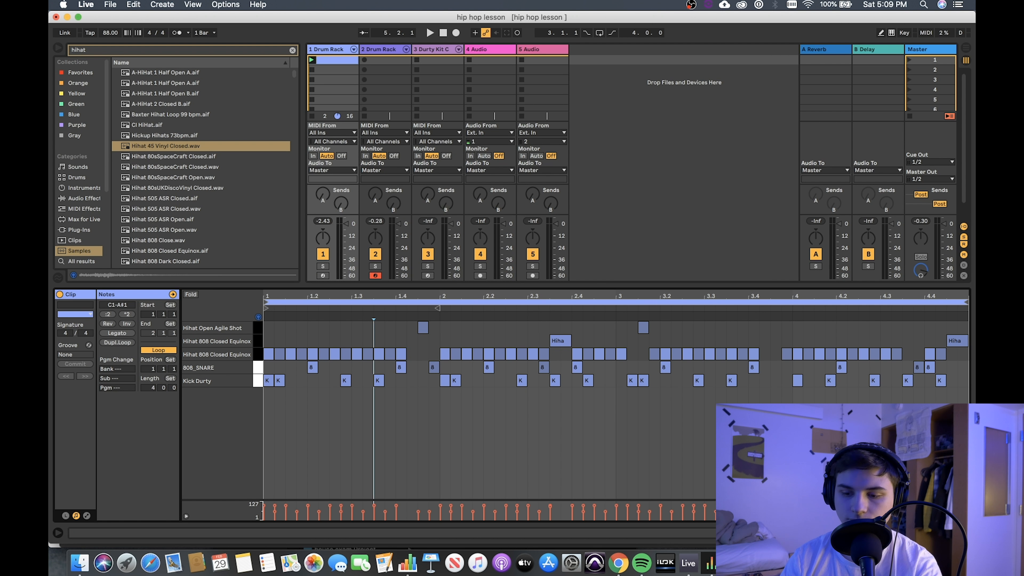
pyautogui.hotkey('shift', 'Tab')
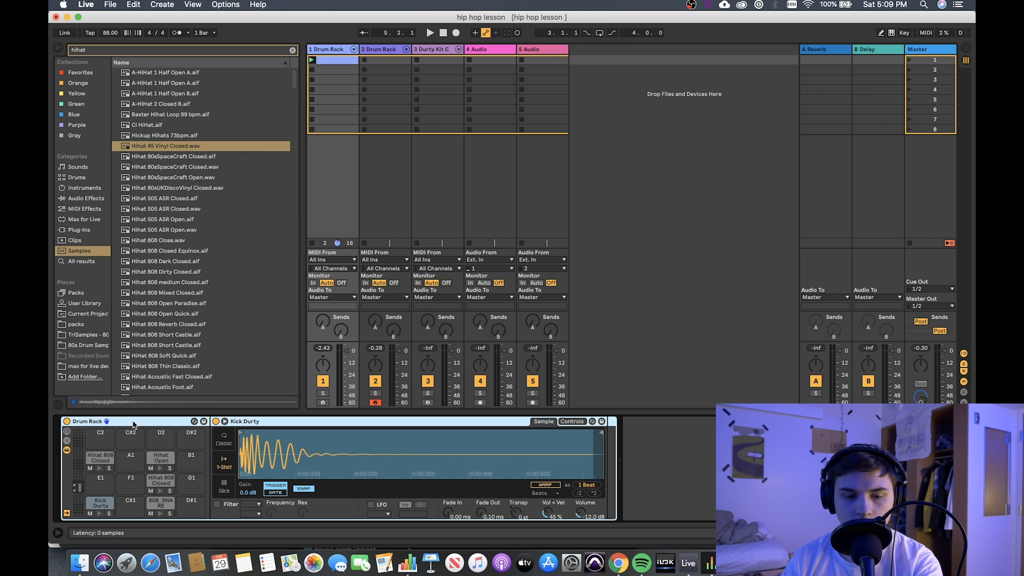
pyautogui.doubleClick(331, 70)
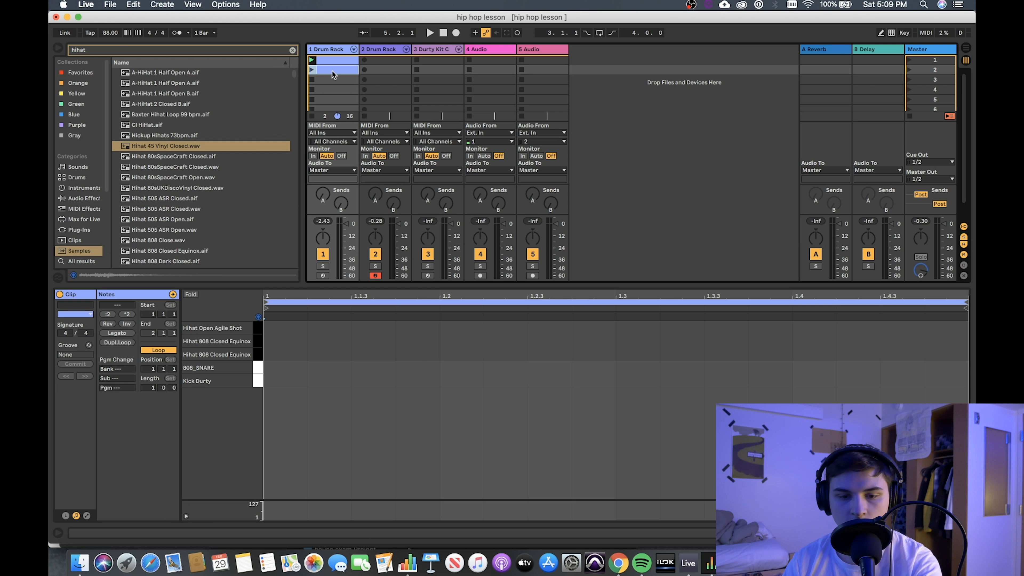
pyautogui.click(258, 381)
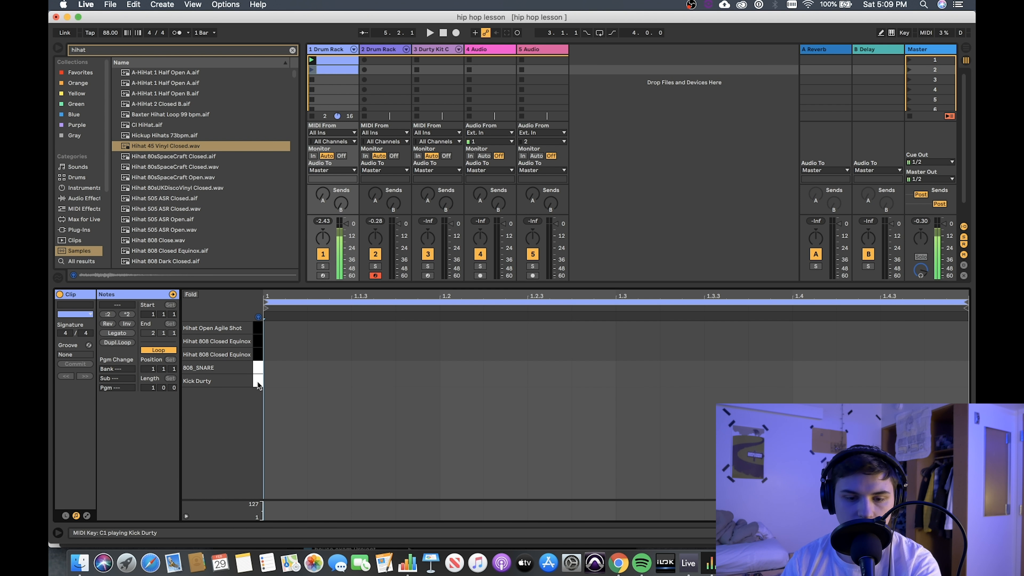
pyautogui.click(332, 71)
pyautogui.press('Delete')
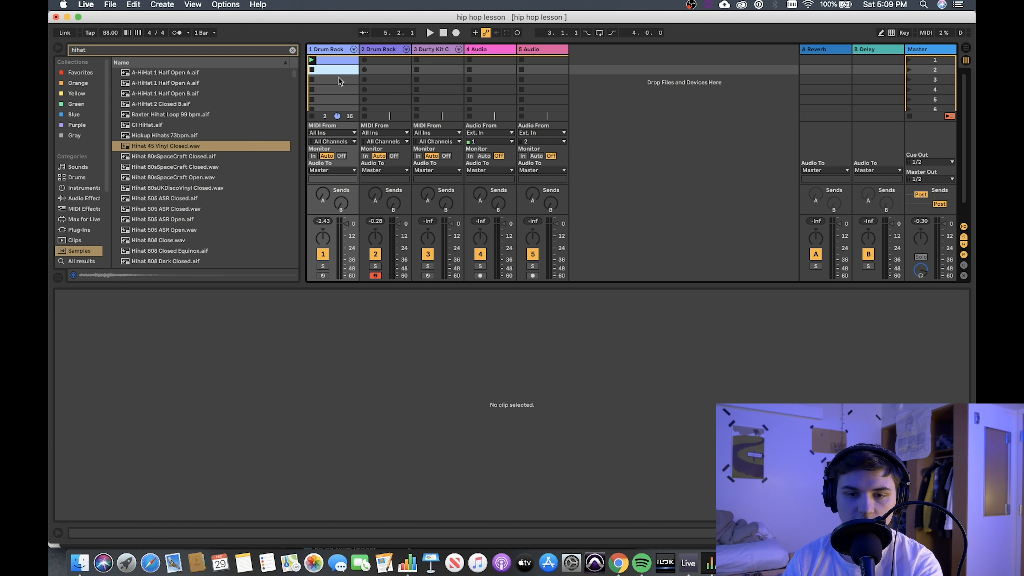
# Create an empty MIDI clip in the first Drum Rack track's second slot and place the insert marker at beats 1.2, 1.3 and 1.4 in turn.
pyautogui.doubleClick(333, 70)
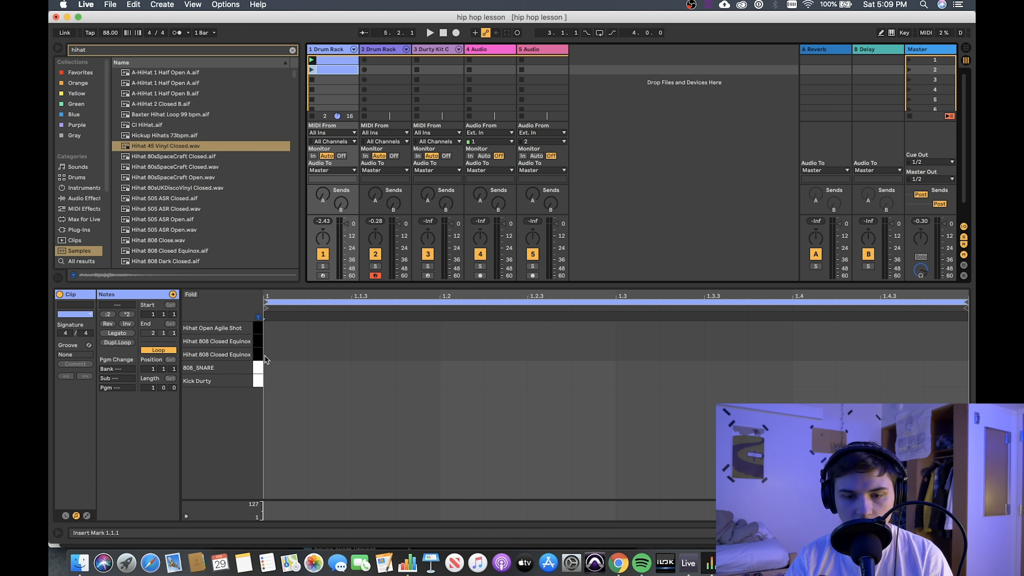
pyautogui.click(440, 350)
pyautogui.click(617, 351)
pyautogui.click(801, 336)
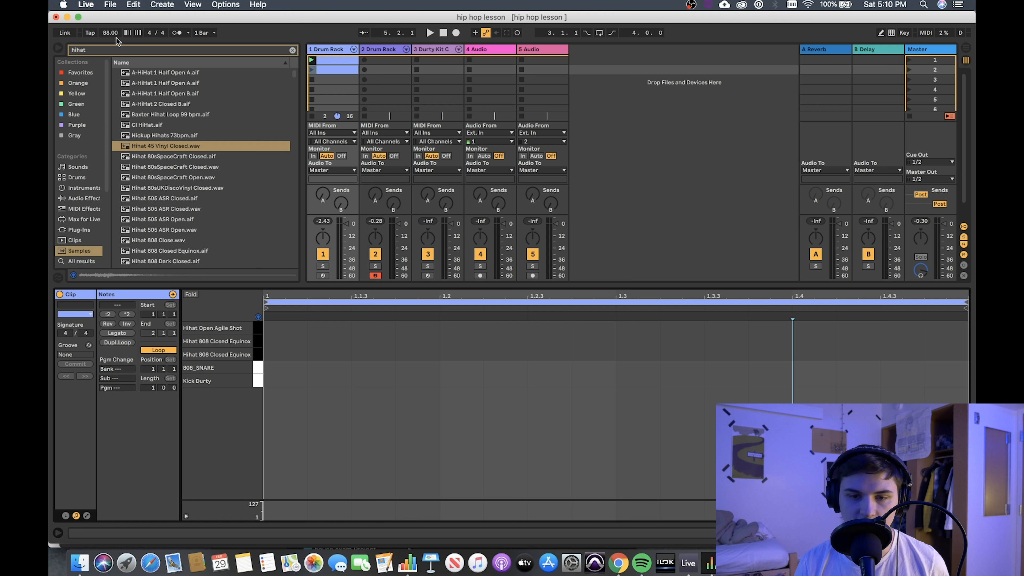
# Draw Kick Durty notes at 1.1.1, 1.1.2, 1.2.4 and 1.3.3 in the empty clip.
pyautogui.press('b')
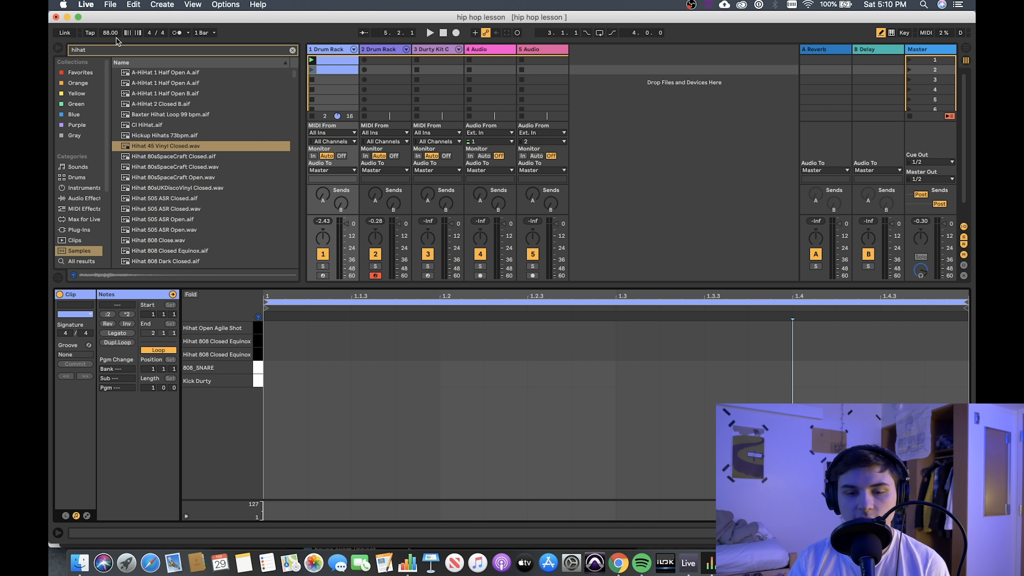
pyautogui.click(281, 380)
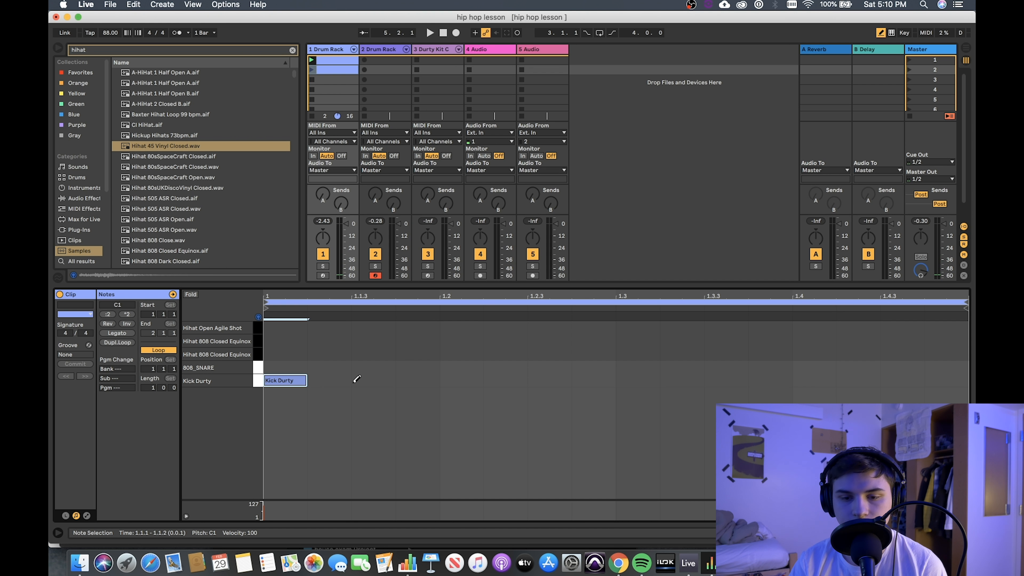
pyautogui.click(327, 380)
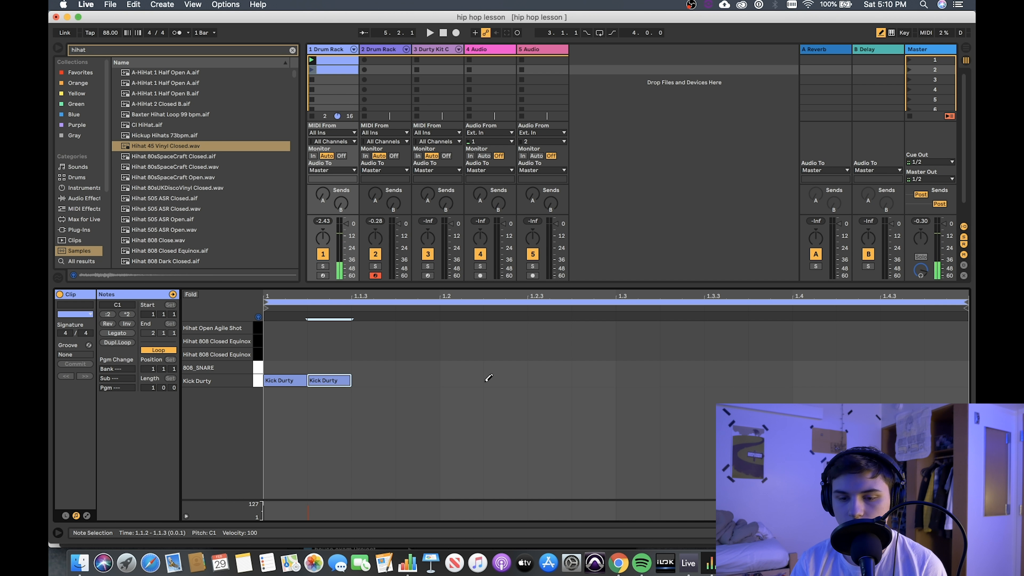
pyautogui.click(591, 380)
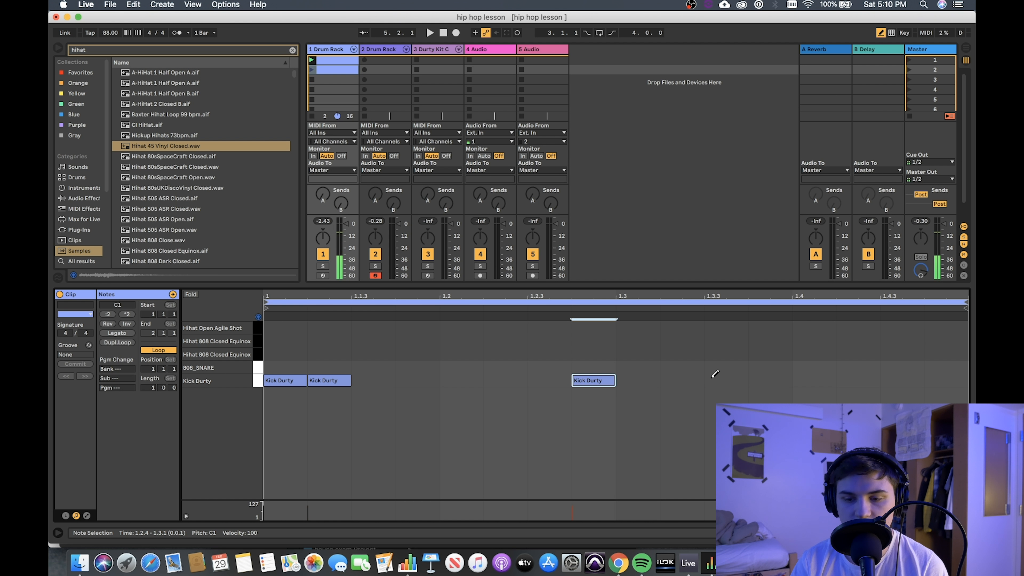
pyautogui.click(721, 379)
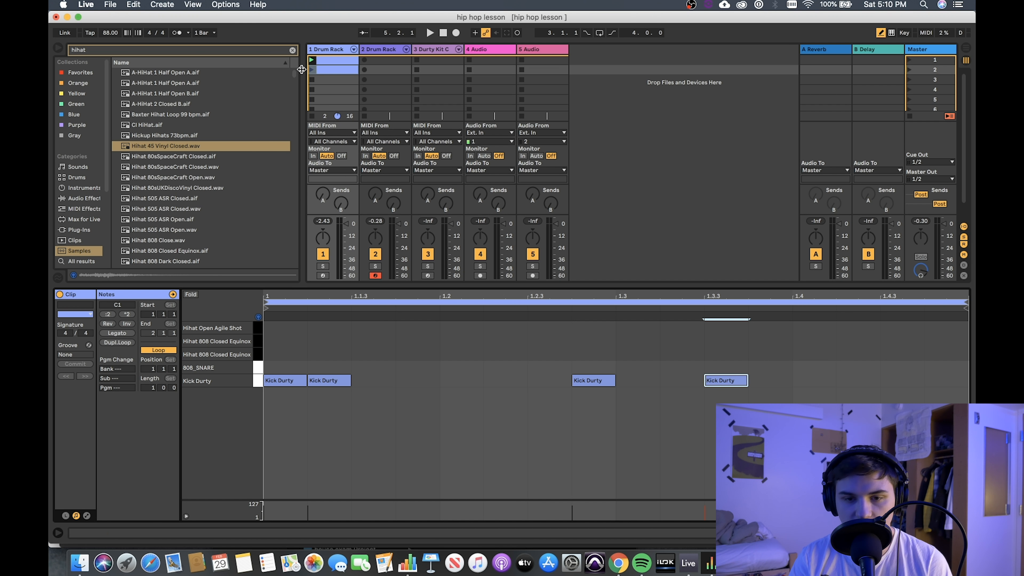
# Launch the new clip to hear the kick pattern against the metronome, and stop playback with the metronome off again.
pyautogui.click(313, 70)
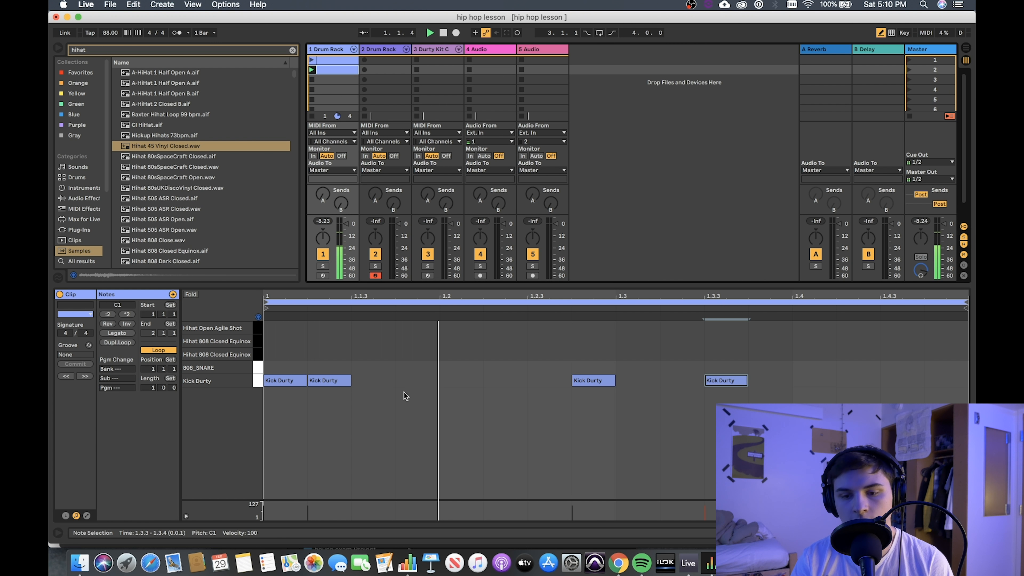
pyautogui.click(175, 33)
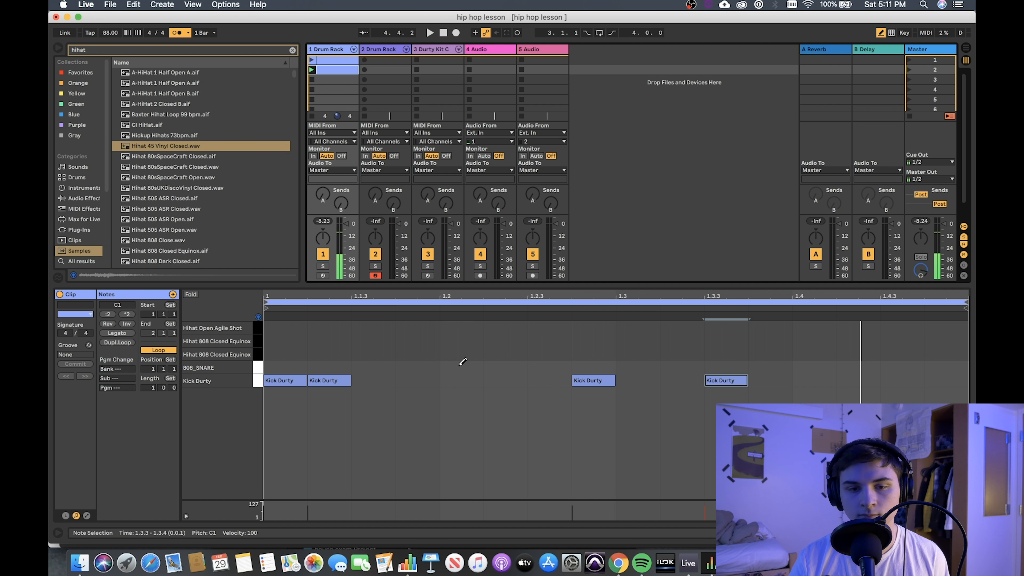
pyautogui.press('space')
pyautogui.click(177, 33)
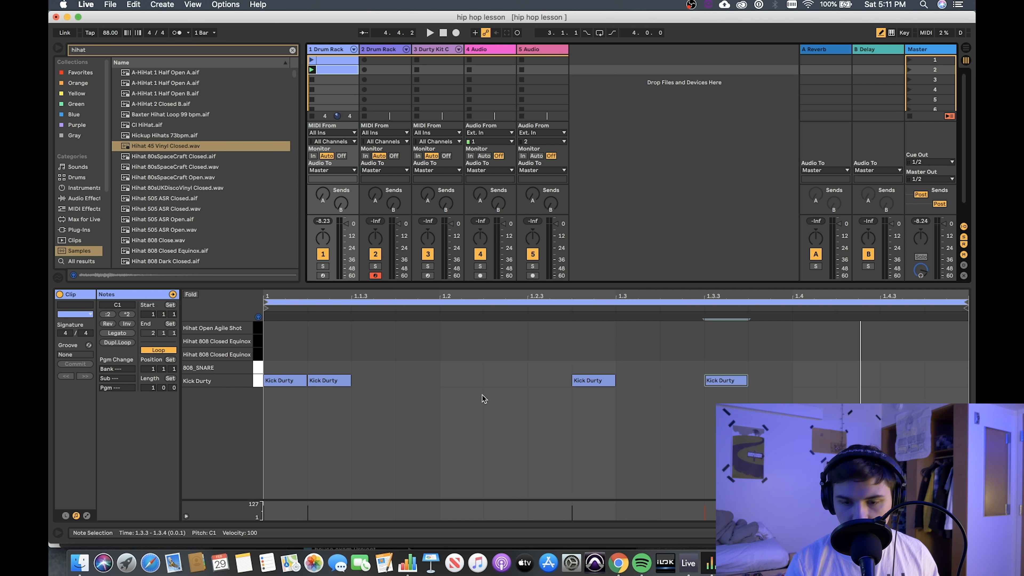
# Try a busier kick pattern with extra Kick Durty notes at 1.1.4, 1.2.1, 1.2.3, 1.3.1, 1.4.2 and 1.4.3.
pyautogui.click(417, 380)
pyautogui.click(657, 379)
pyautogui.click(848, 379)
pyautogui.click(464, 380)
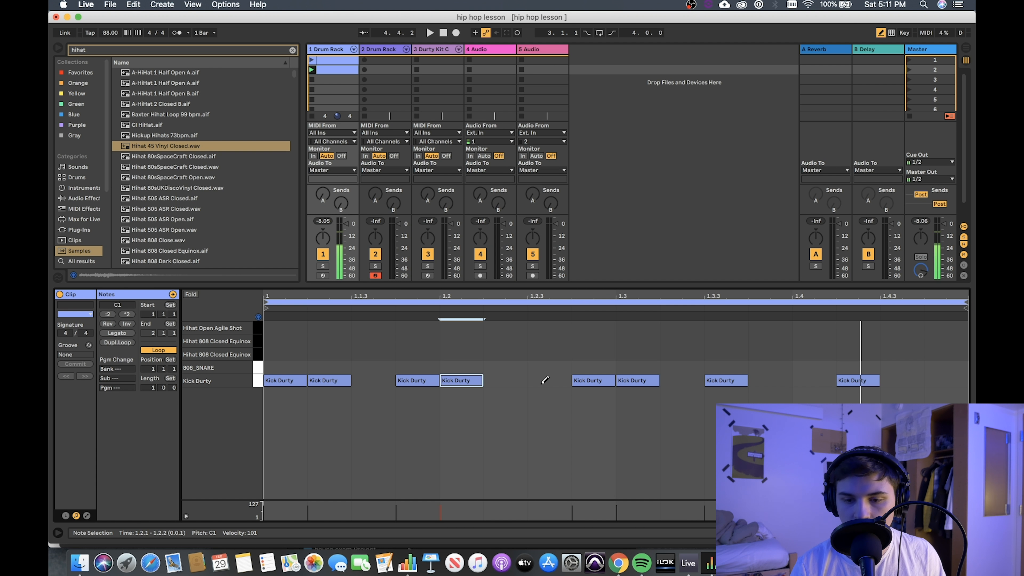
pyautogui.click(538, 379)
pyautogui.click(914, 378)
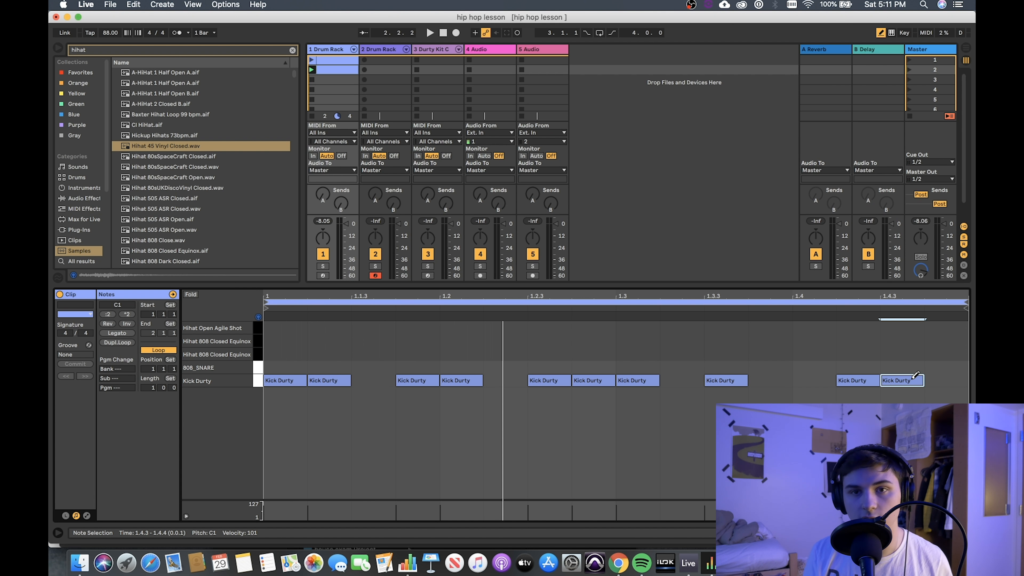
# Undo the six extra Kick Durty notes.
pyautogui.press('super+z')
pyautogui.press('super+z')
pyautogui.press('super+z')
pyautogui.press('super+z')
pyautogui.press('super+z')
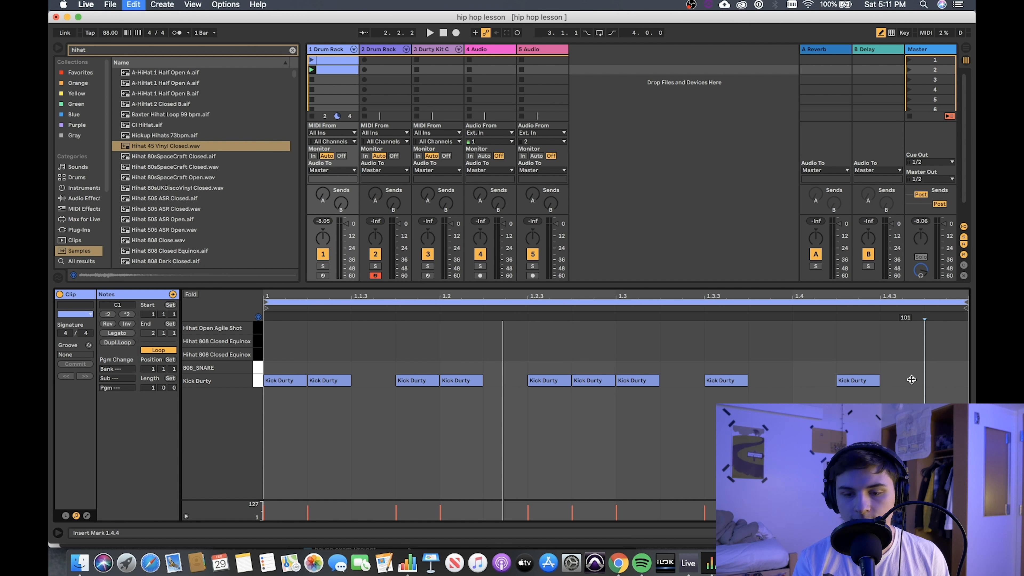
pyautogui.press('super+z')
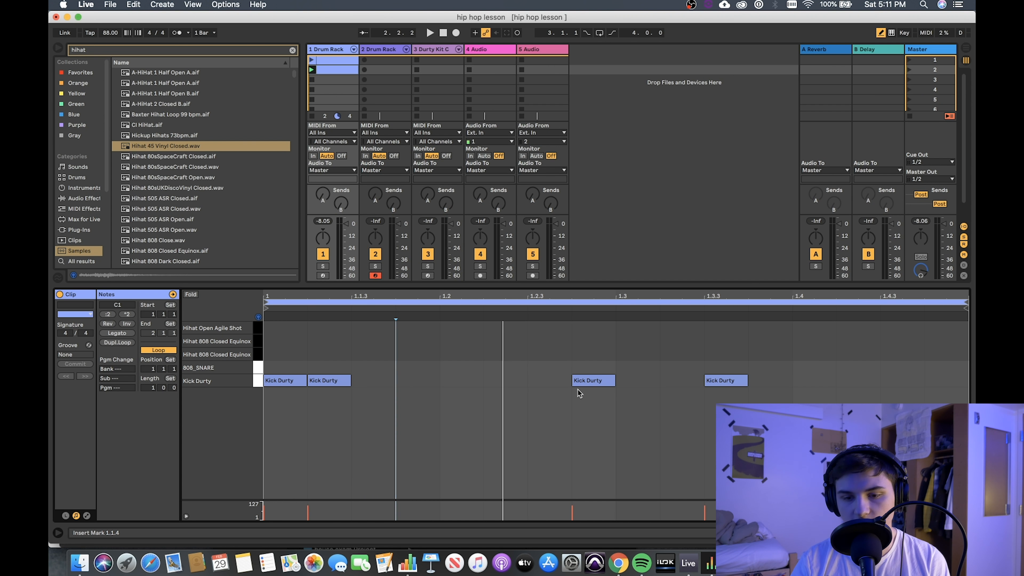
# Add 808_SNARE notes on beats 1.2 and 1.4 and play back the kick and snare pattern.
pyautogui.click(457, 366)
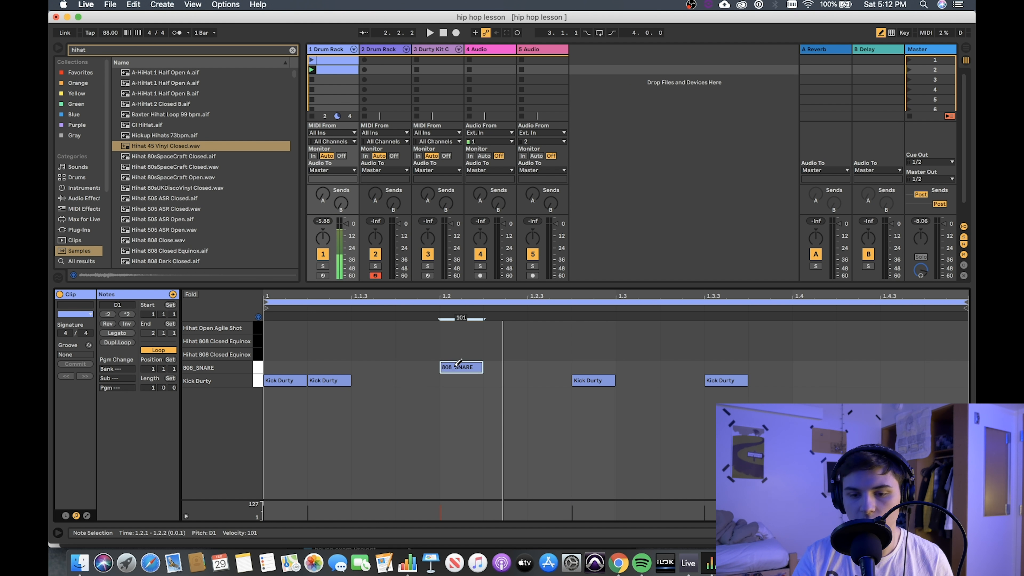
pyautogui.click(815, 365)
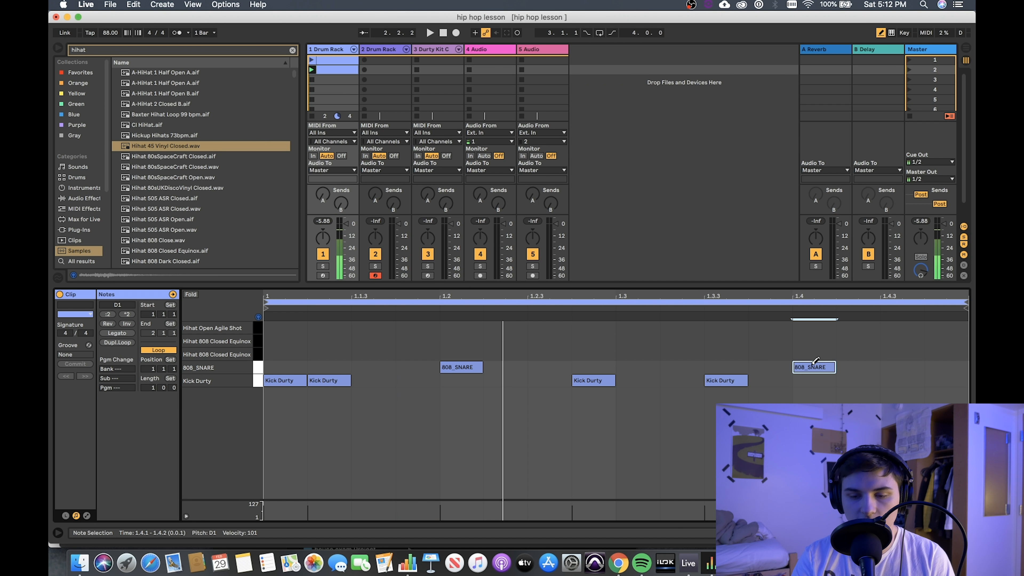
pyautogui.press('space')
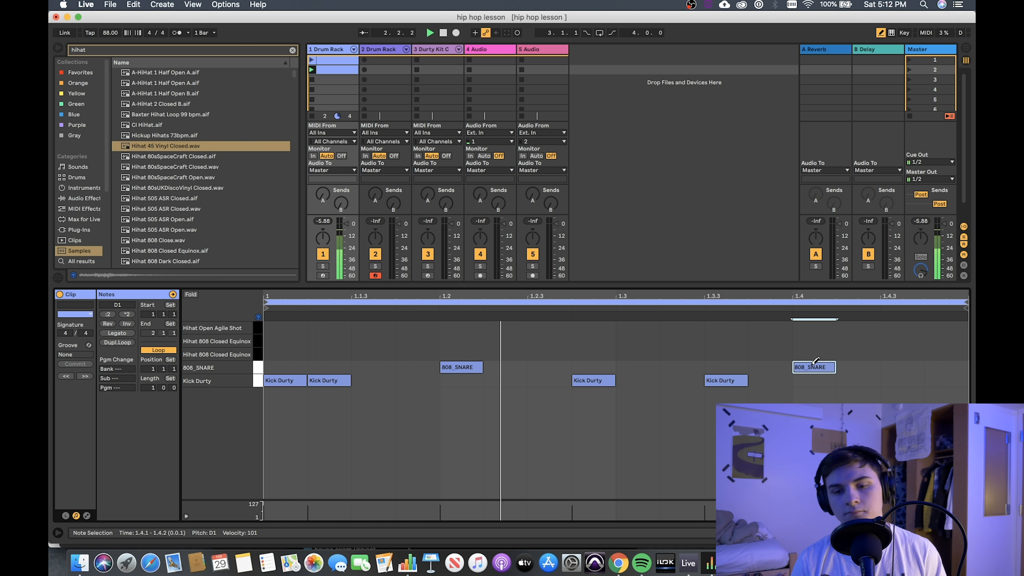
pyautogui.press('space')
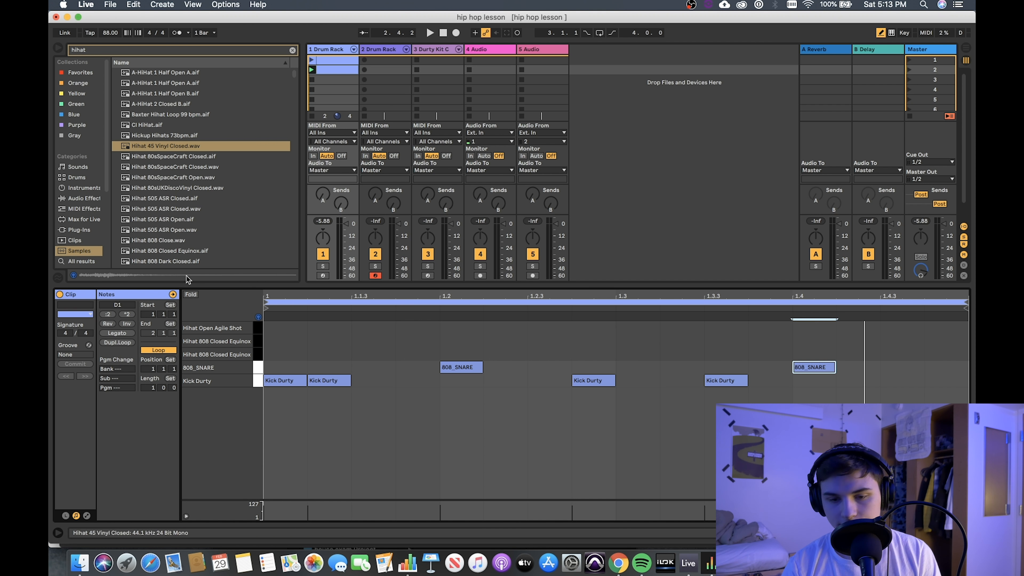
# Draw closed hi-hat notes on the F#1 row at beats 1, 1.2, 1.3 and 1.4.
pyautogui.click(294, 353)
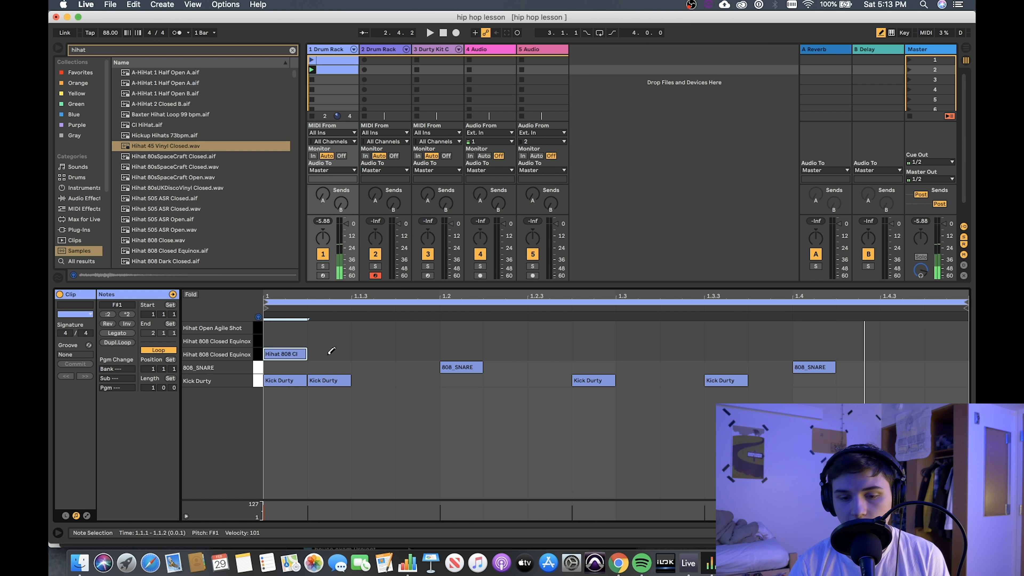
pyautogui.click(463, 353)
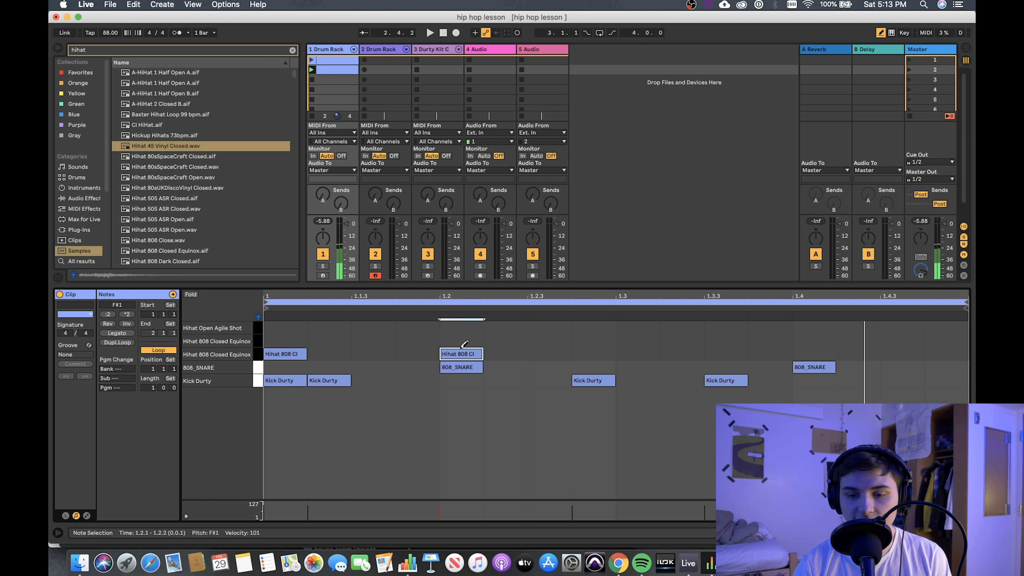
pyautogui.click(635, 353)
pyautogui.click(813, 352)
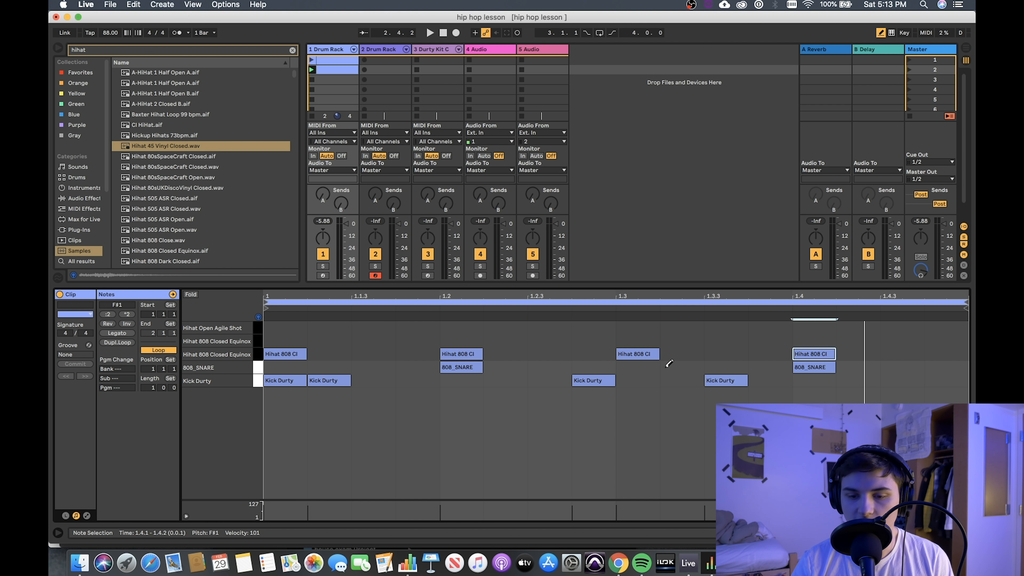
# Play back the drum pattern with its quarter-note closed hi-hats.
pyautogui.press('space')
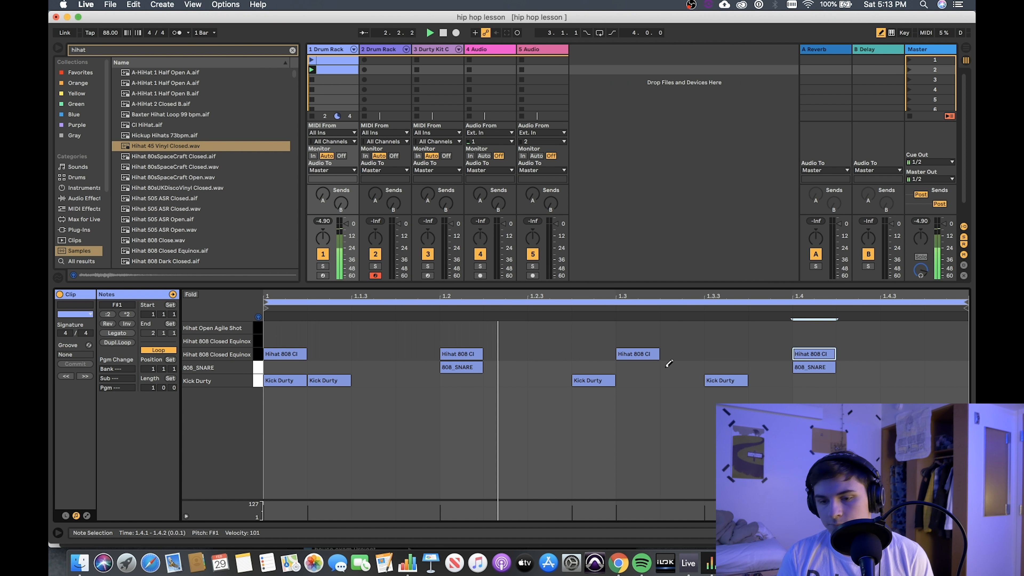
pyautogui.press('space')
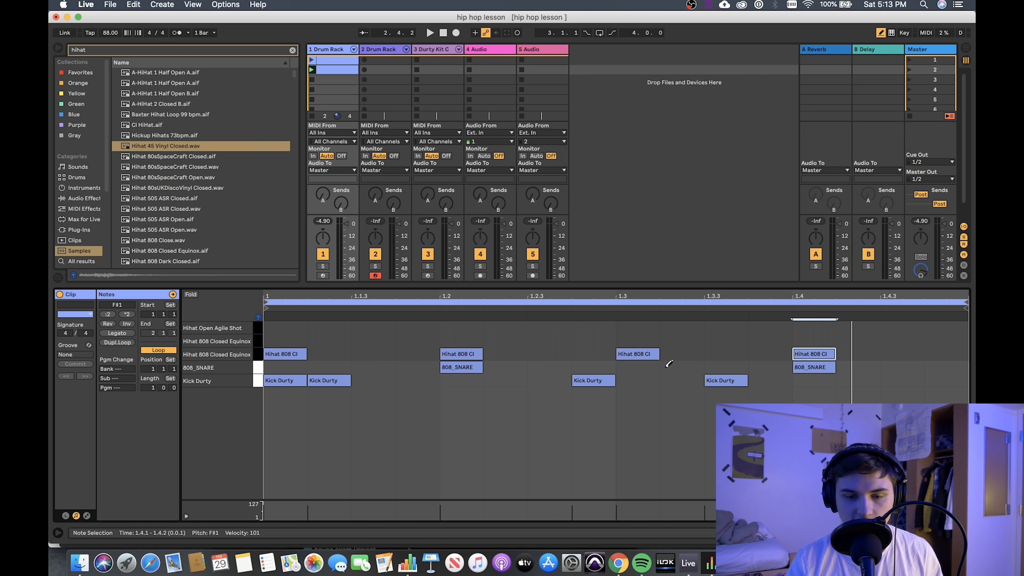
pyautogui.press('space')
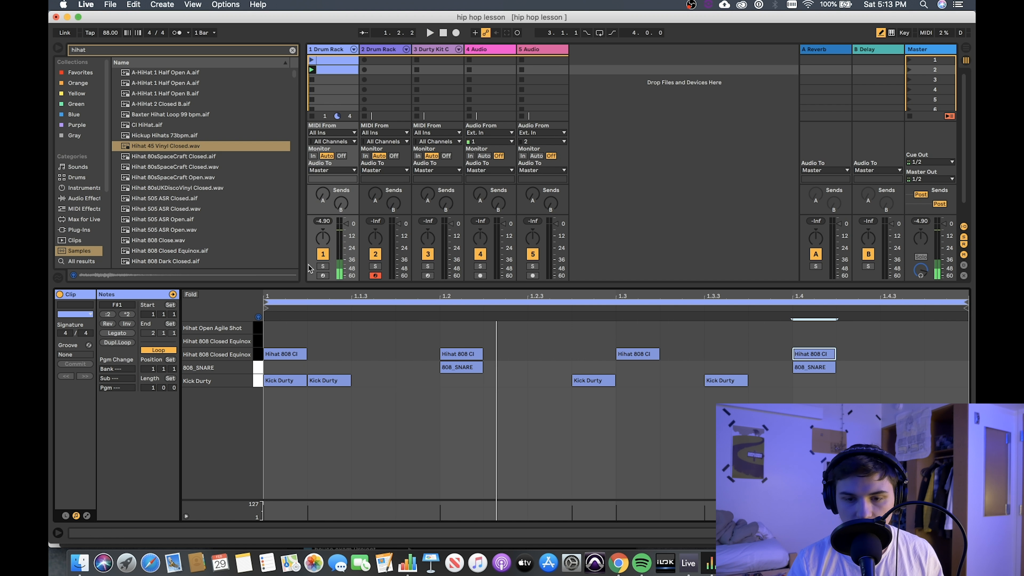
pyautogui.click(437, 309)
pyautogui.press('space')
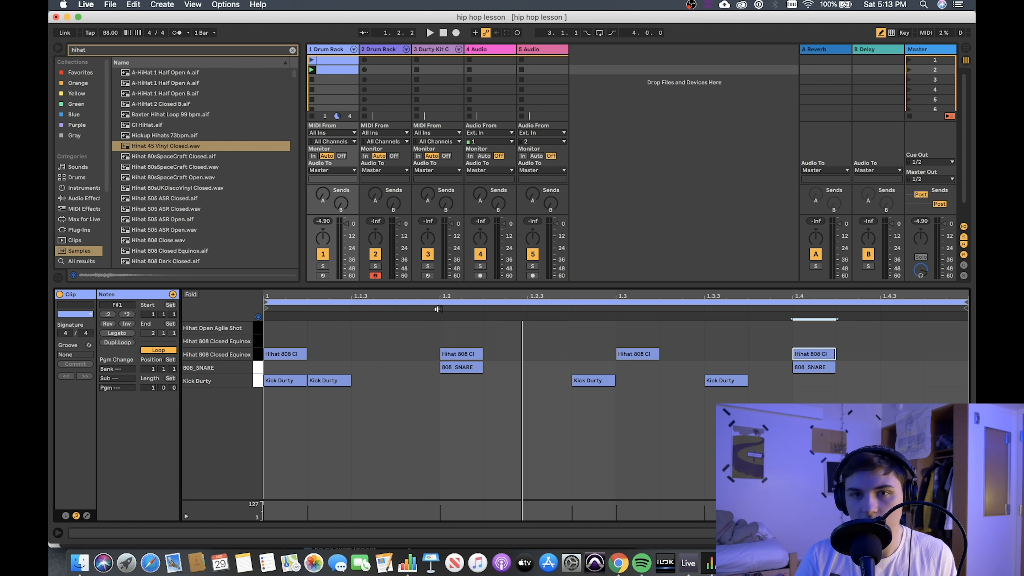
# Leave Draw mode, copy the four closed hi-hat notes to 1.1.3, 1.2.3, 1.3.3 and 1.4.3, and play back the pattern.
pyautogui.click(258, 355)
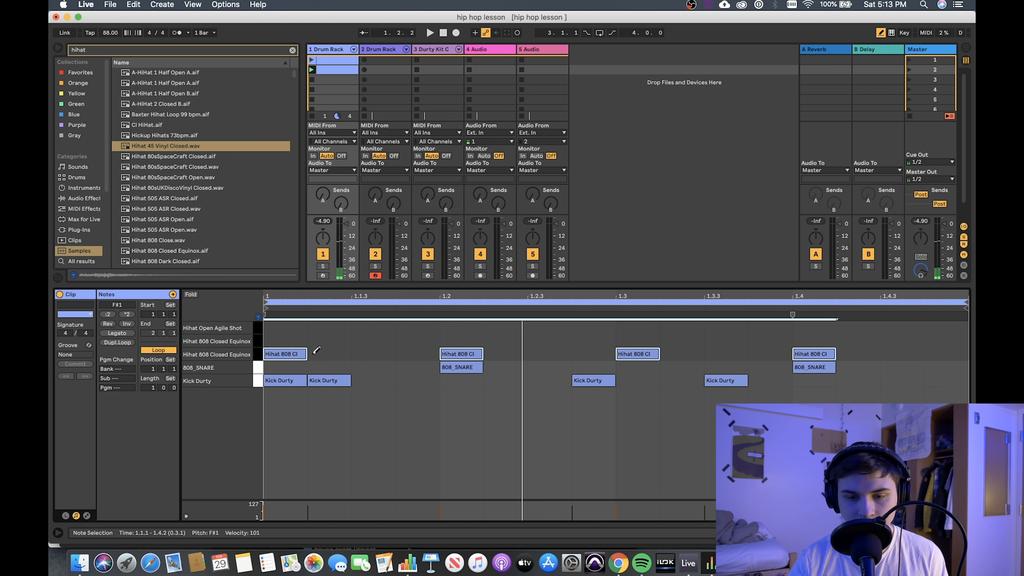
pyautogui.press('b')
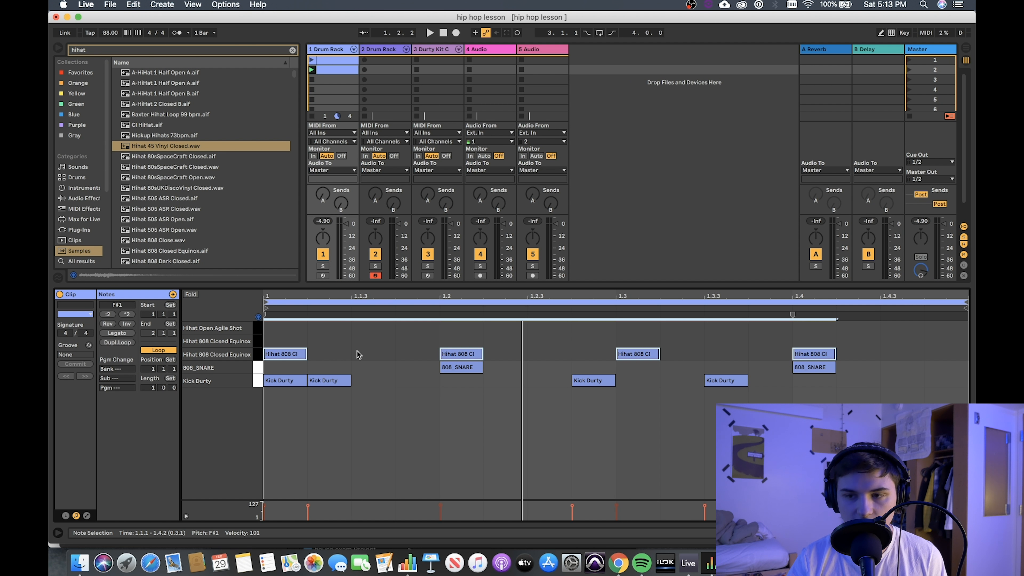
pyautogui.click(882, 33)
pyautogui.click(881, 34)
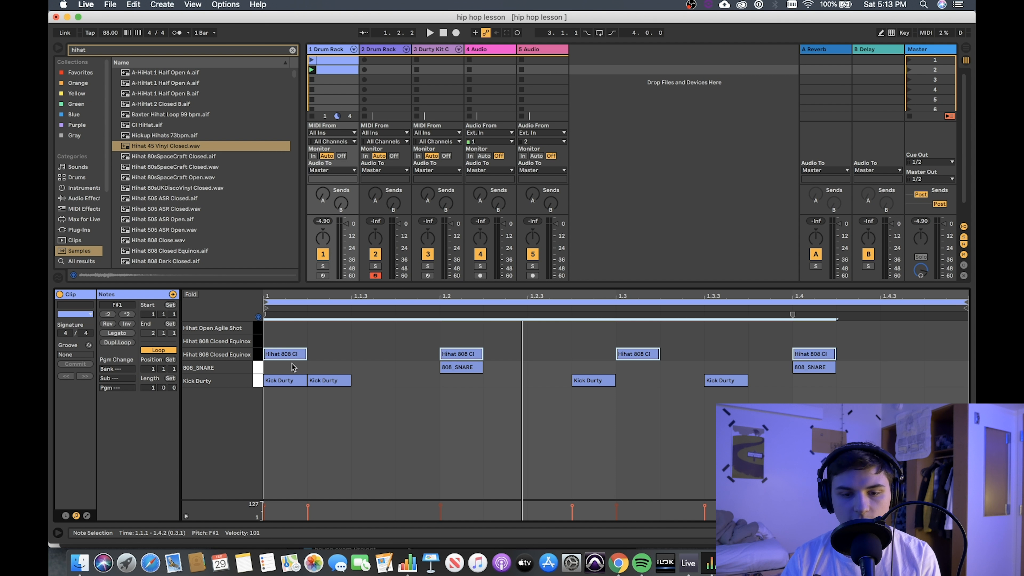
pyautogui.click(260, 355)
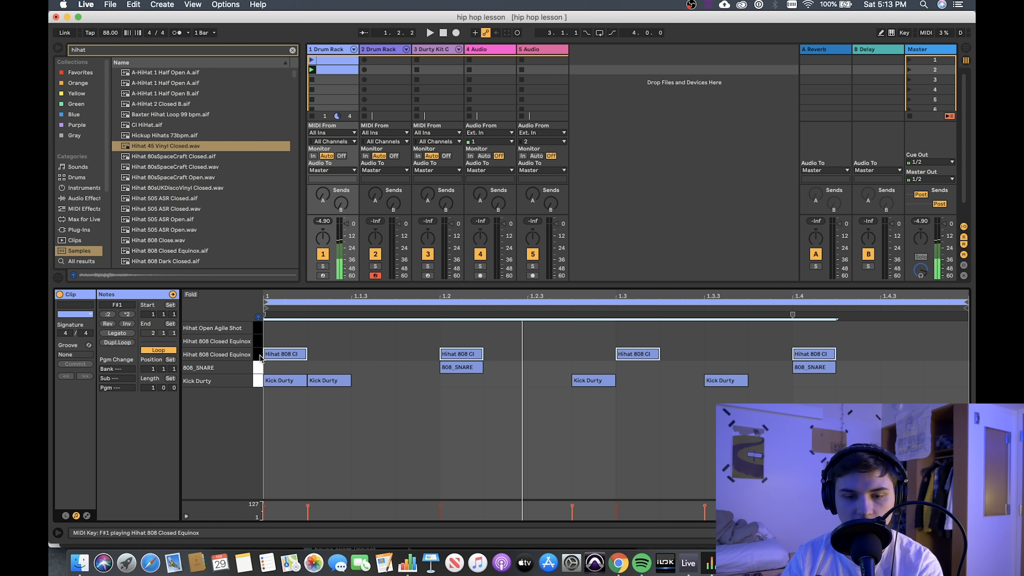
pyautogui.click(289, 352)
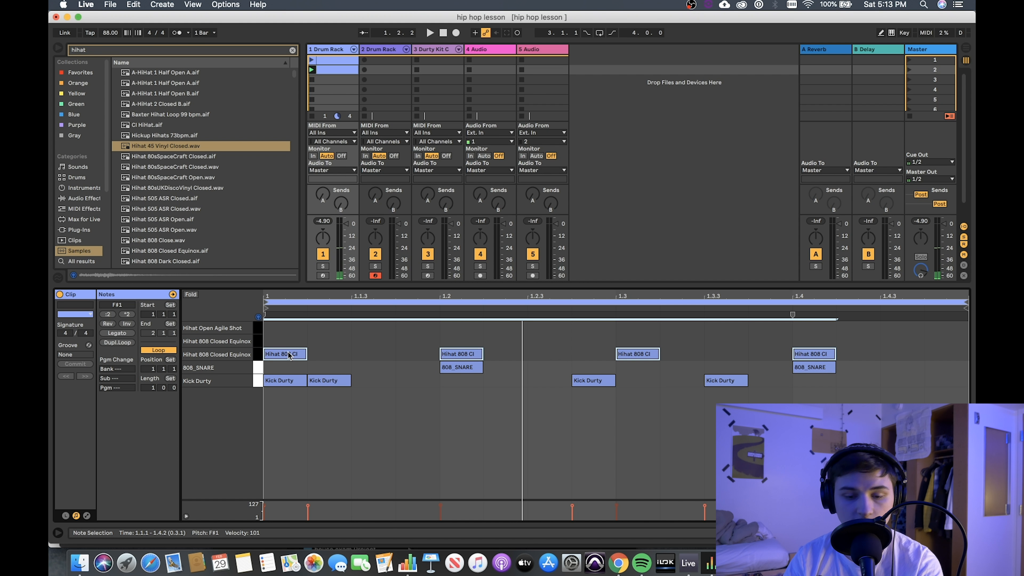
pyautogui.moveTo(289, 355); pyautogui.dragTo(366, 353)
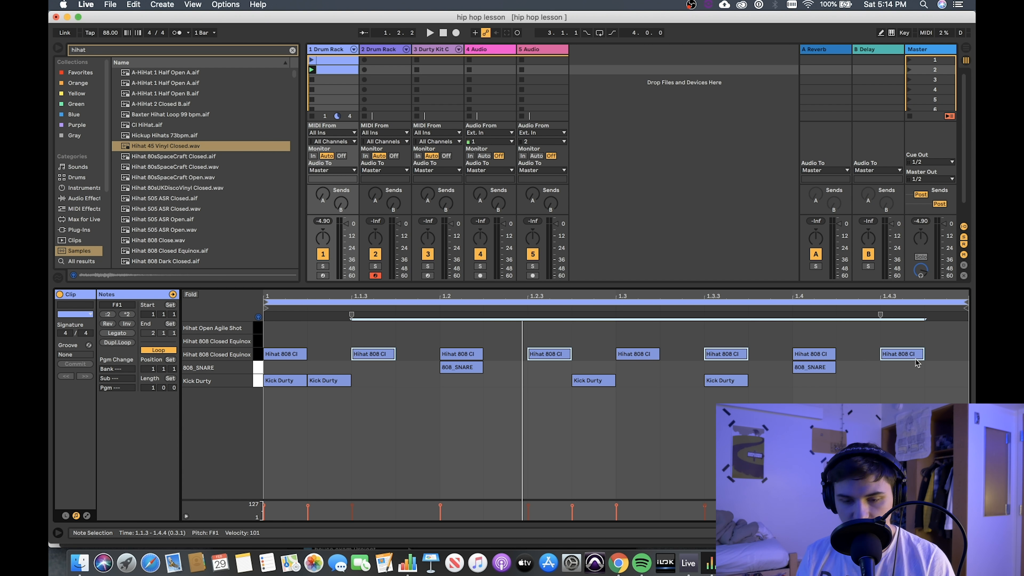
pyautogui.press('space')
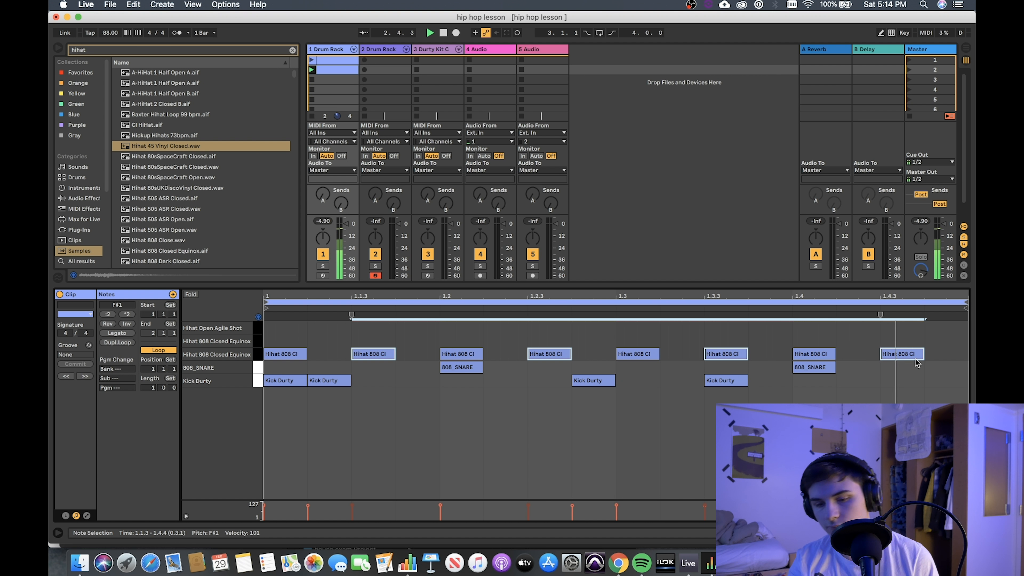
pyautogui.press('space')
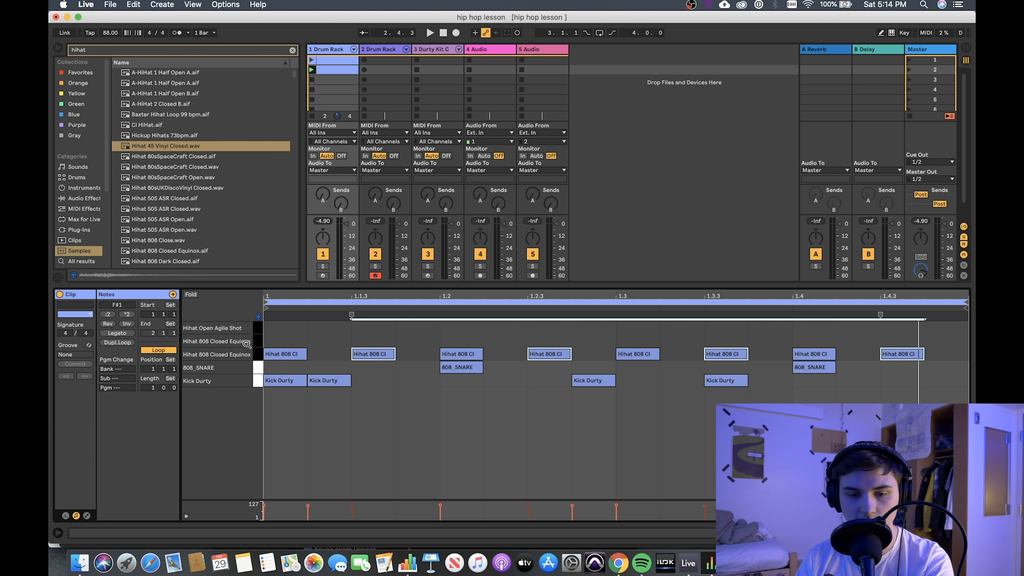
# Copy all closed hi-hat notes into the empty sixteenth steps, starting at 1.1.2, and play back the pattern.
pyautogui.click(262, 356)
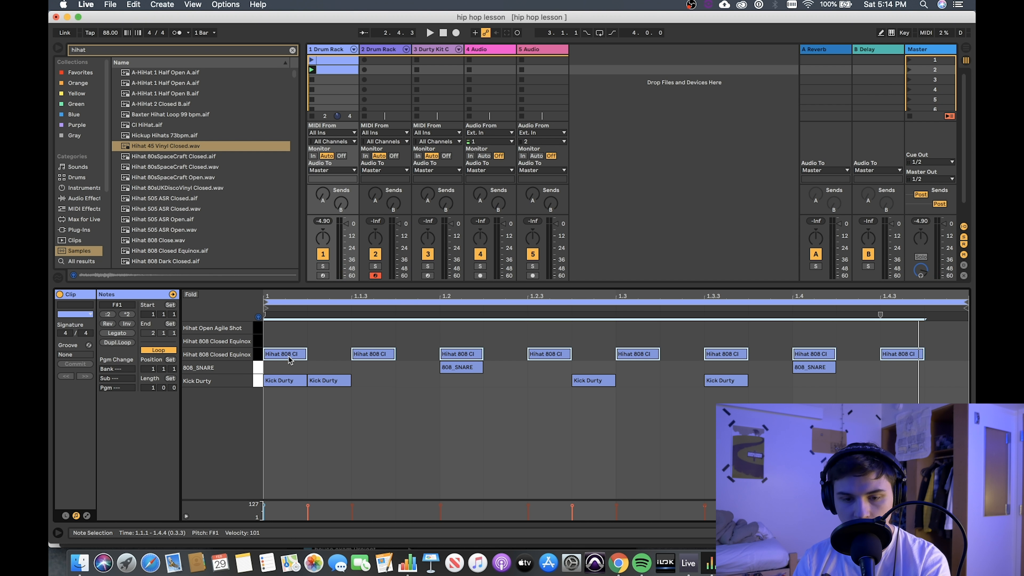
pyautogui.moveTo(290, 361); pyautogui.dragTo(318, 357)
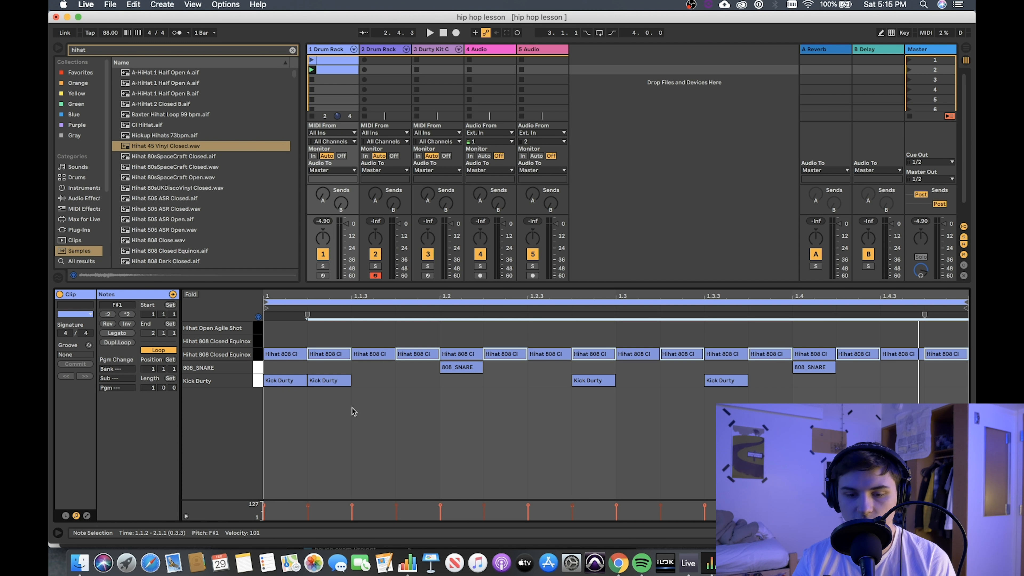
pyautogui.press('space')
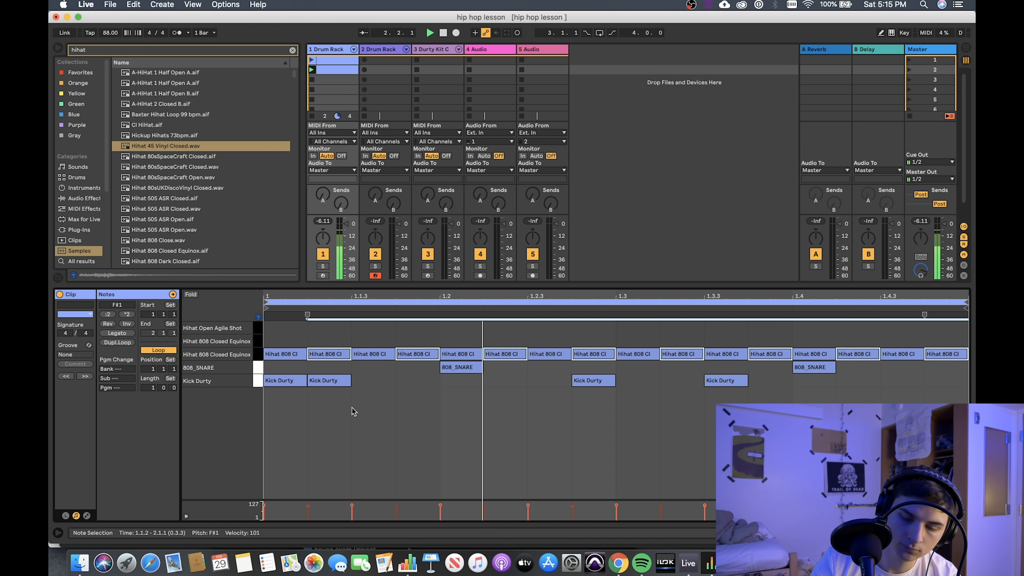
pyautogui.press('space')
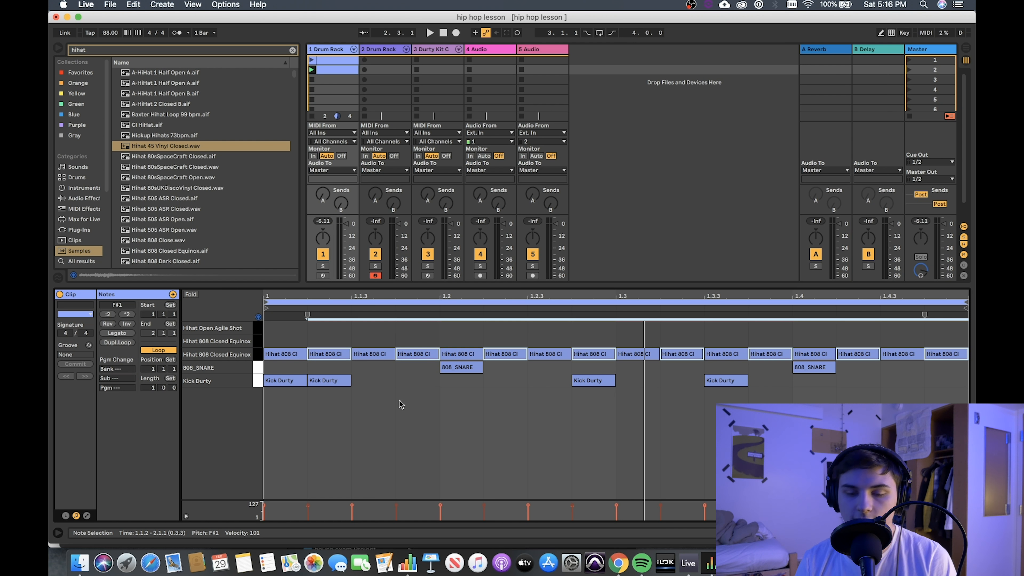
# Select every second closed hi-hat note from 1.1.2 through 1.4.4 and lower their velocity to 53.
pyautogui.click(335, 355)
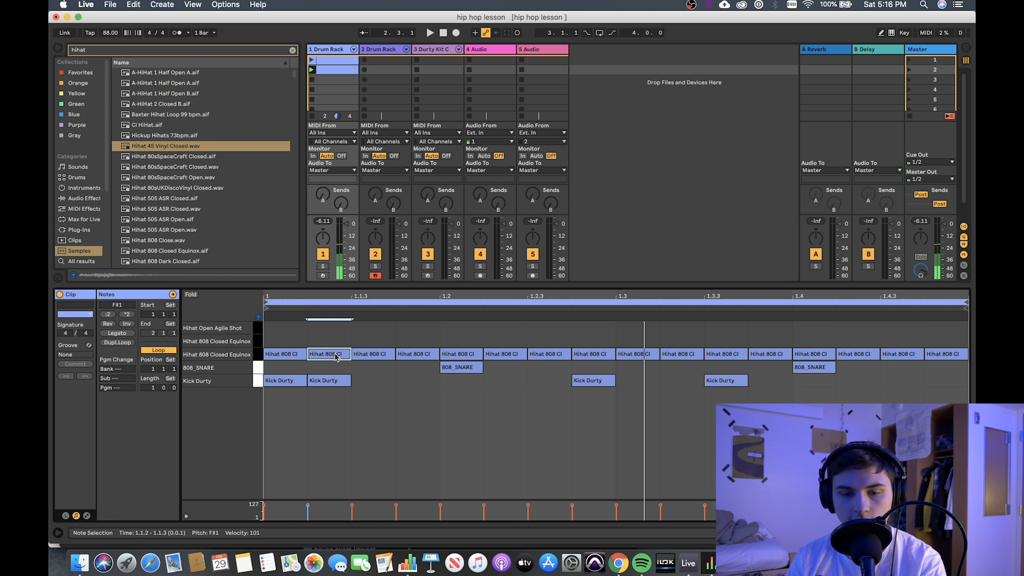
pyautogui.keyDown('shift'); pyautogui.click(415, 354); pyautogui.keyUp('shift')
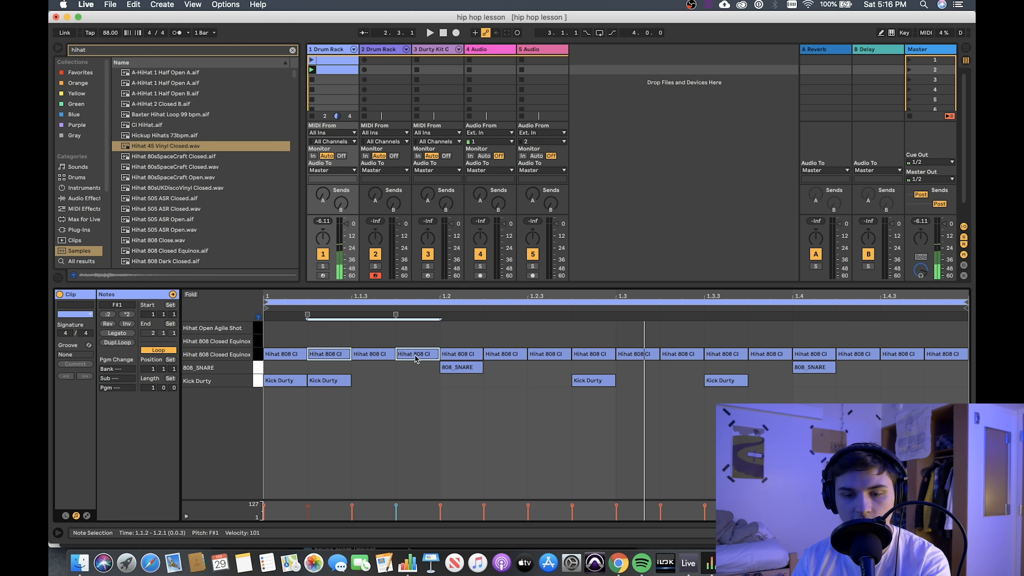
pyautogui.keyDown('shift'); pyautogui.click(504, 356); pyautogui.keyUp('shift')
pyautogui.keyDown('shift'); pyautogui.click(577, 356); pyautogui.keyUp('shift')
pyautogui.keyDown('shift'); pyautogui.click(681, 355); pyautogui.keyUp('shift')
pyautogui.keyDown('shift'); pyautogui.click(764, 356); pyautogui.keyUp('shift')
pyautogui.keyDown('shift'); pyautogui.click(849, 355); pyautogui.keyUp('shift')
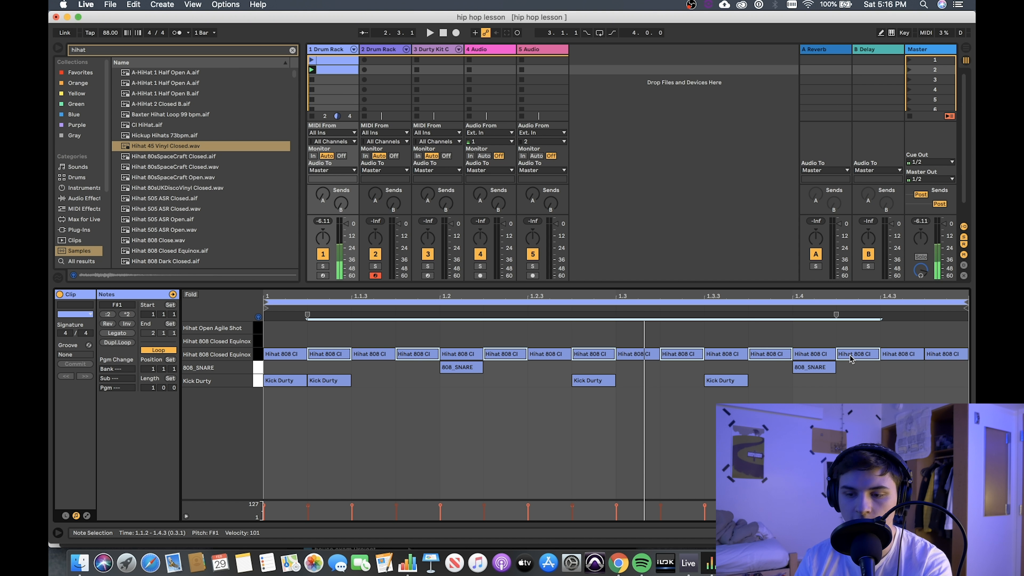
pyautogui.keyDown('shift'); pyautogui.click(954, 355); pyautogui.keyUp('shift')
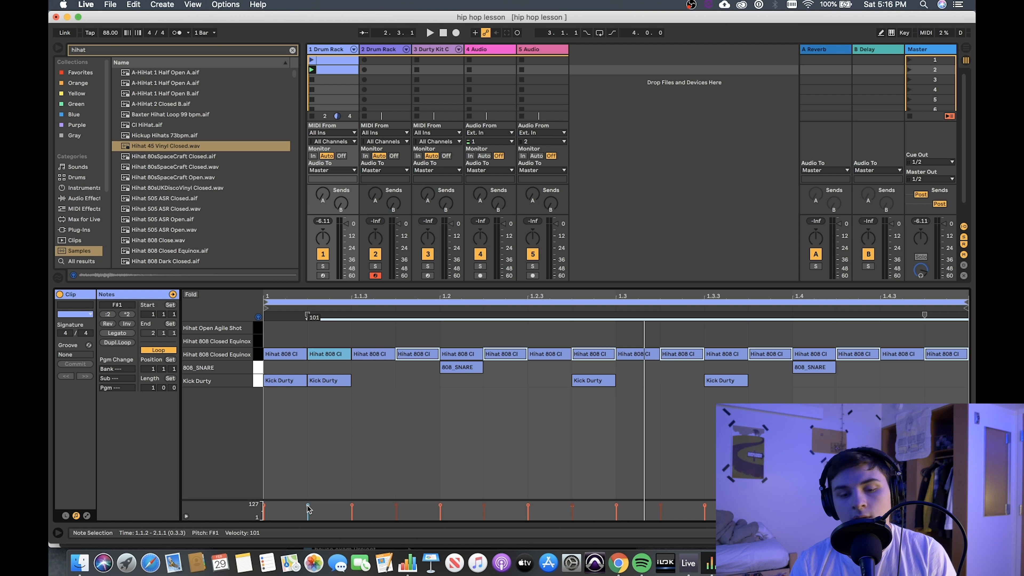
pyautogui.moveTo(308, 509); pyautogui.dragTo(308, 513)
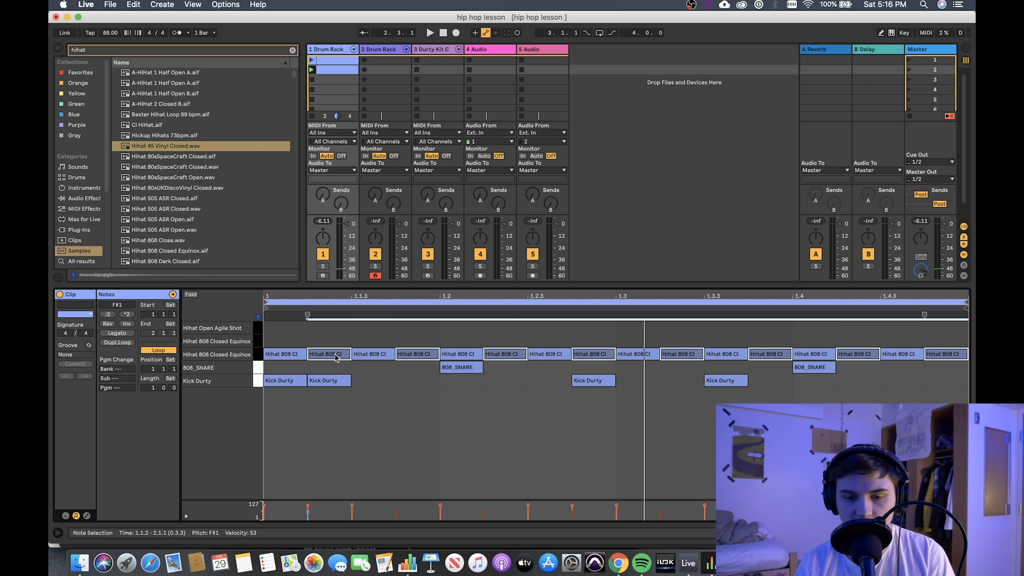
pyautogui.click(341, 444)
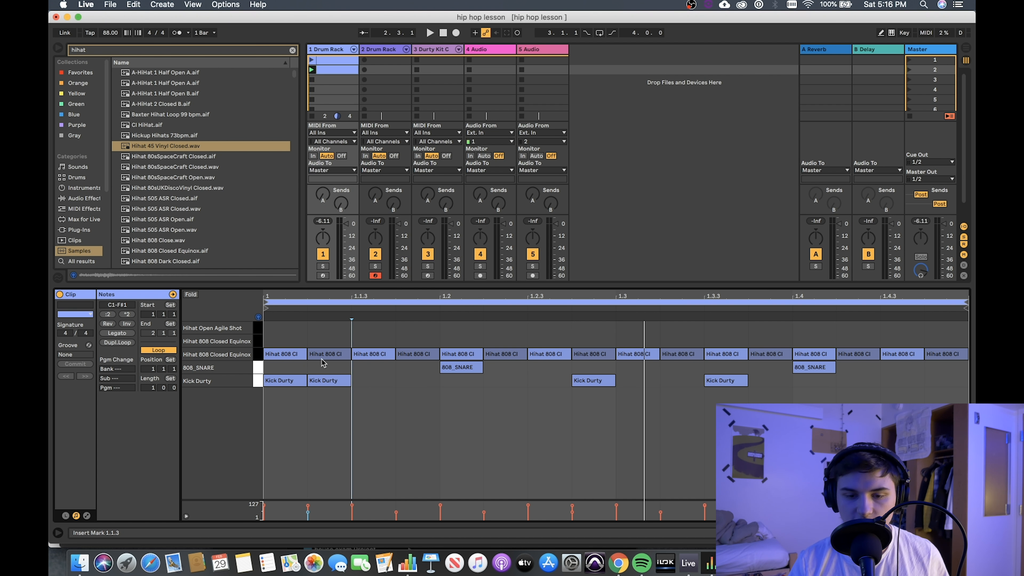
# Play back the softened hi-hats, undo the velocity change, and play the pattern again for comparison.
pyautogui.press('space')
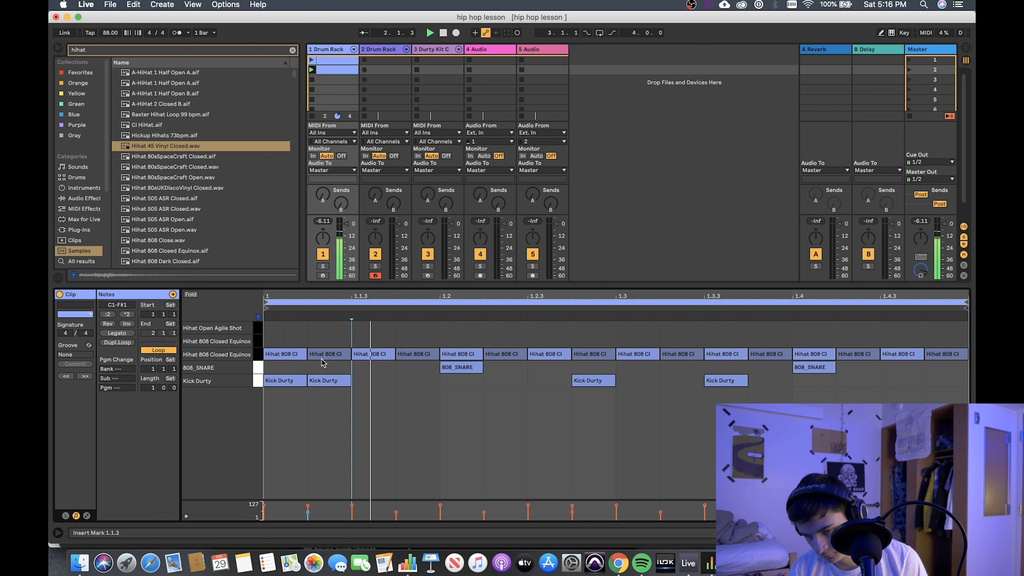
pyautogui.press('space')
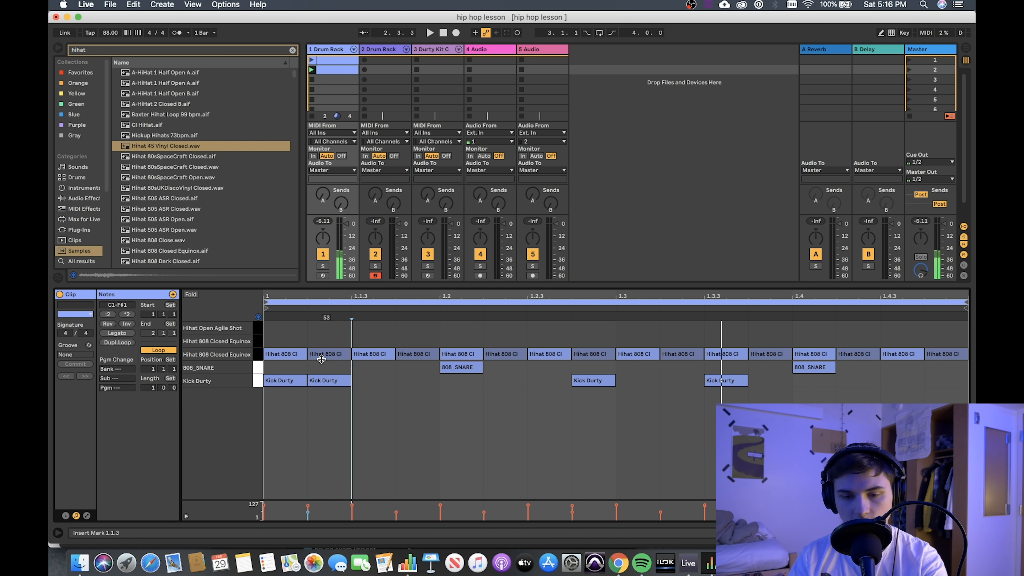
pyautogui.press('super+z')
pyautogui.press('space')
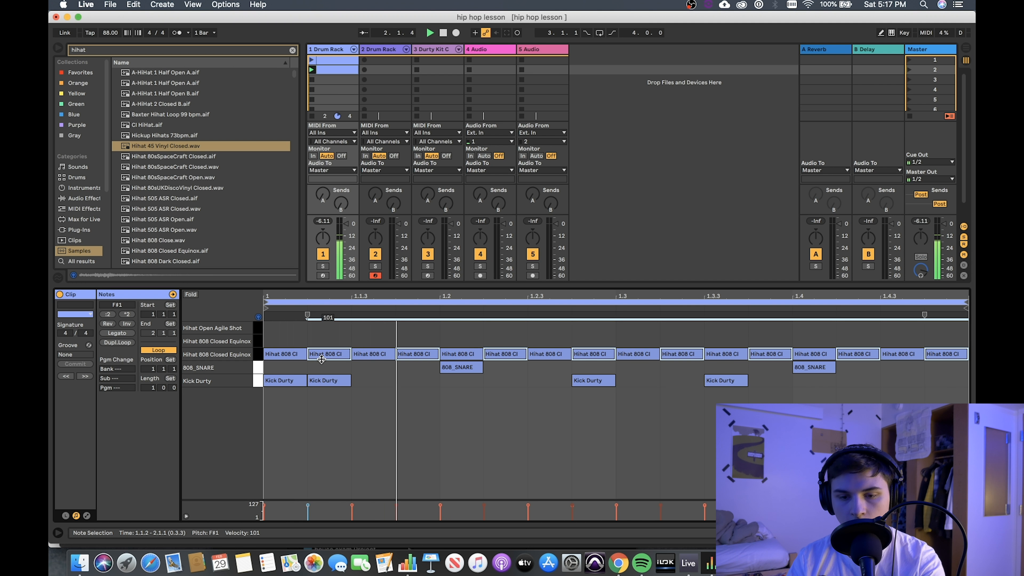
# Lower the velocity of the selected closed hi-hats to 53 again and play back the pattern.
pyautogui.moveTo(321, 359); pyautogui.dragTo(324, 363)
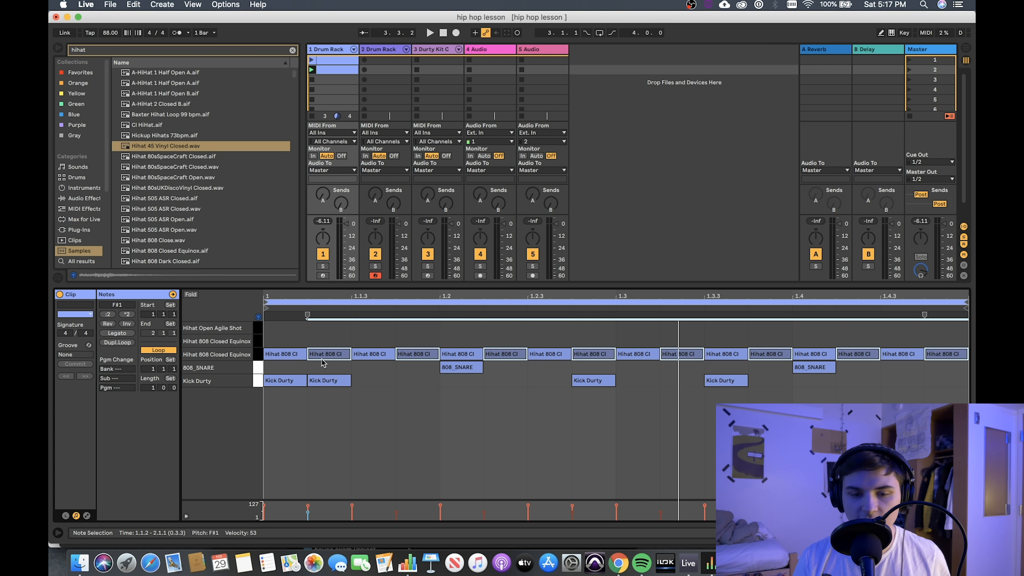
pyautogui.press('space')
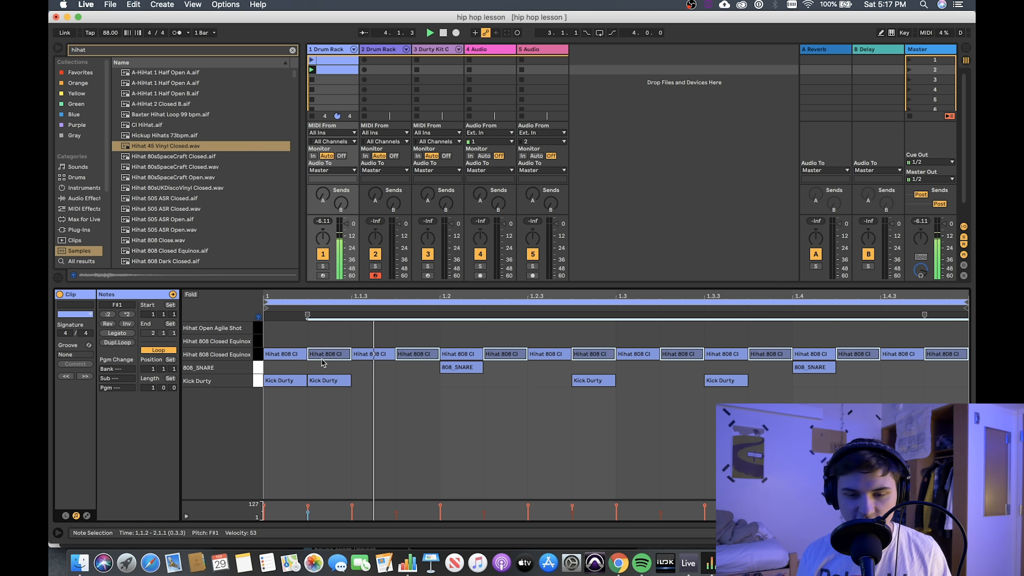
pyautogui.press('space')
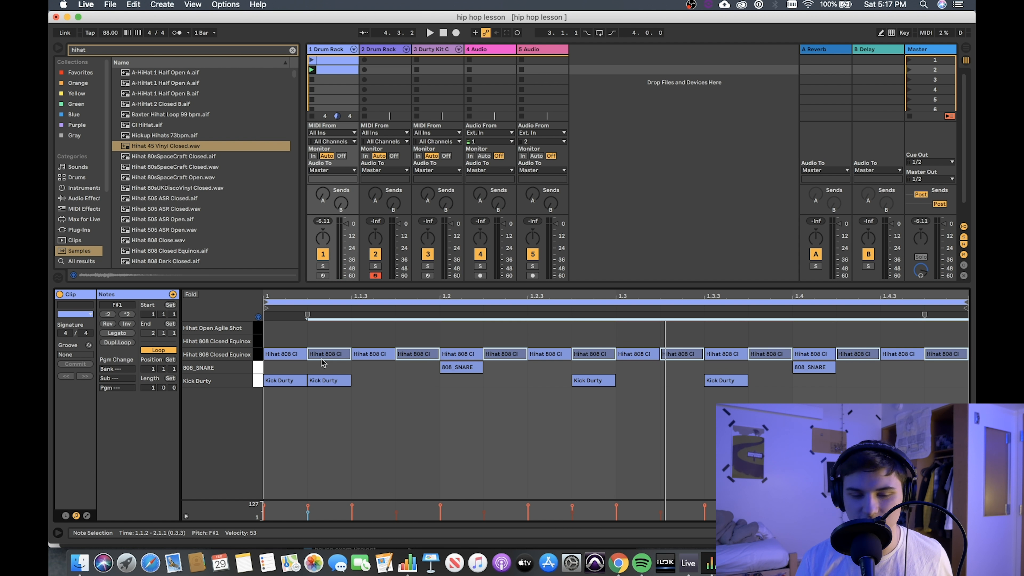
# Set the MIDI clip's loop length to 4 bars.
pyautogui.click(149, 390)
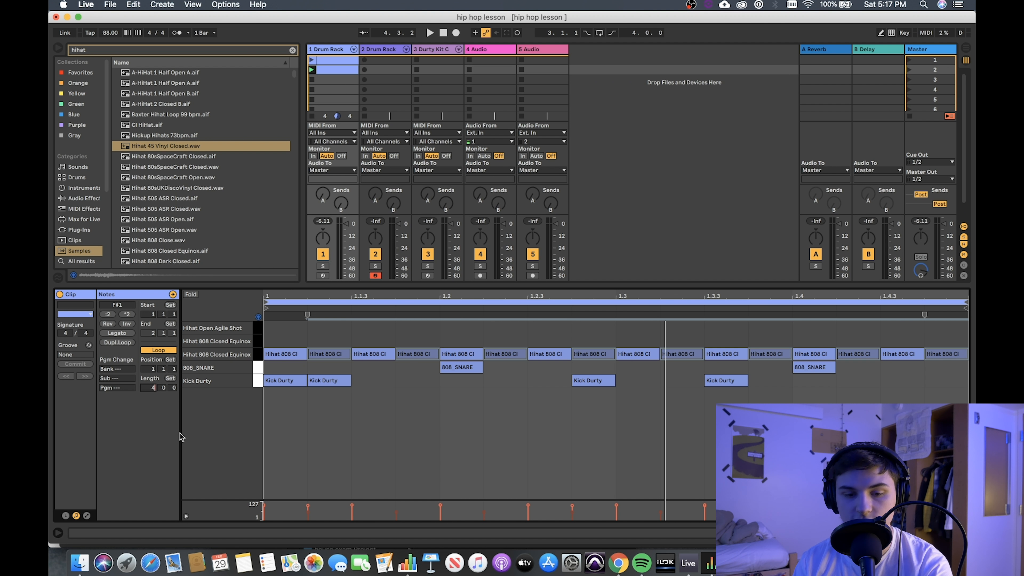
pyautogui.write('4')
pyautogui.press('Return')
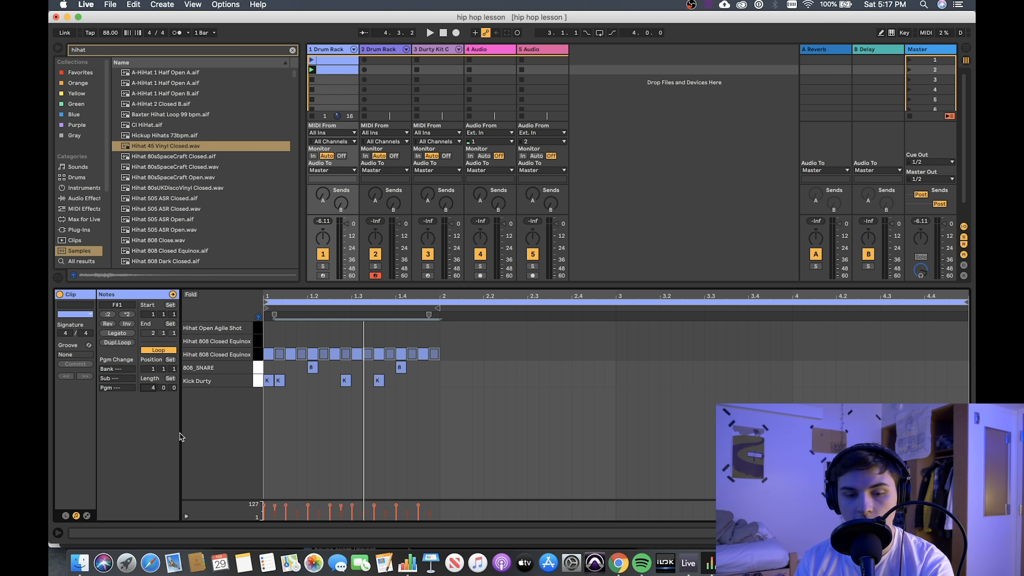
# Select all notes in the first bar and duplicate them three times to fill bars 2 to 4.
pyautogui.click(377, 422)
pyautogui.click(440, 398)
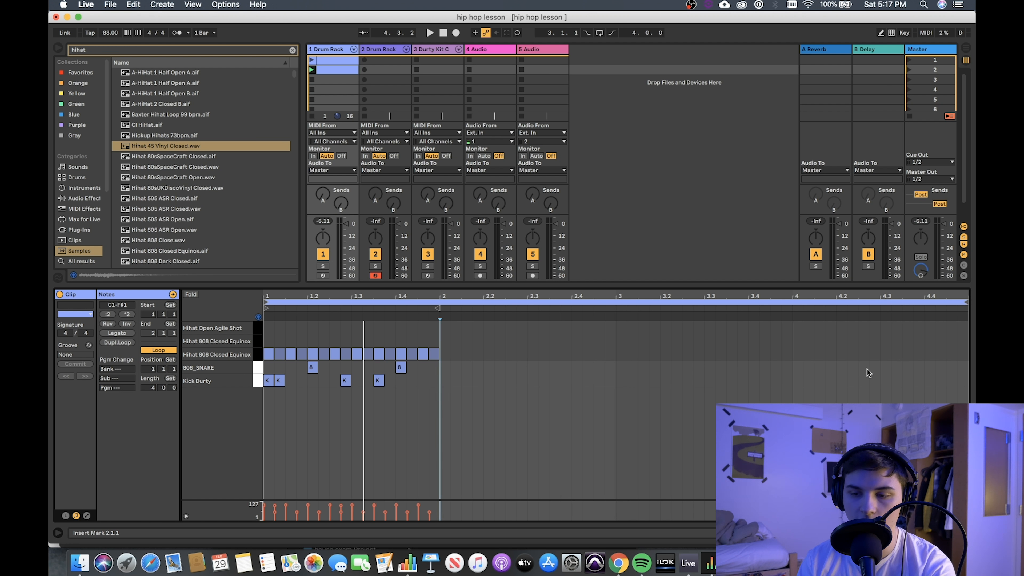
pyautogui.click(420, 410)
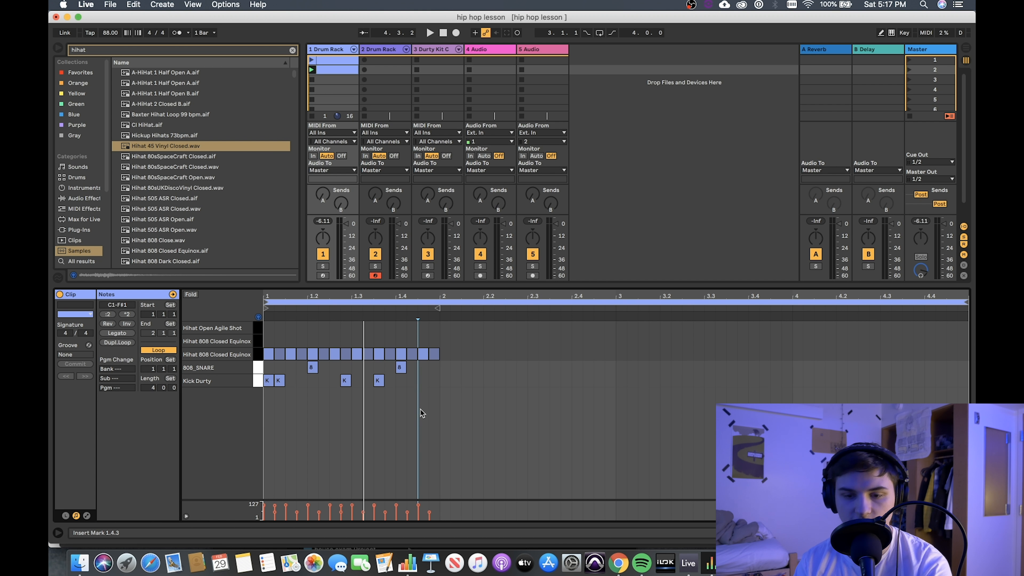
pyautogui.press('super+a')
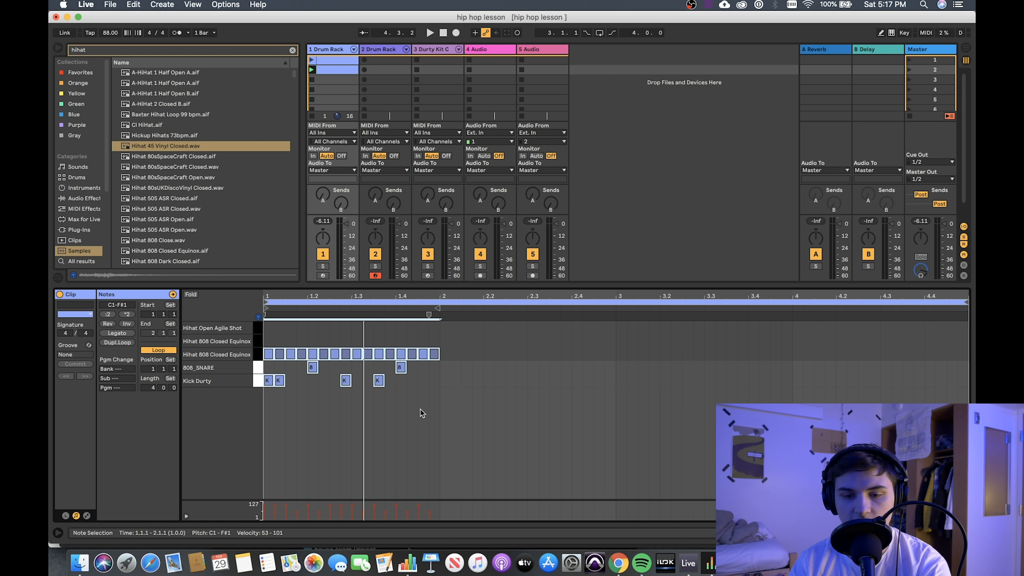
pyautogui.click(434, 417)
pyautogui.moveTo(437, 421); pyautogui.dragTo(273, 336)
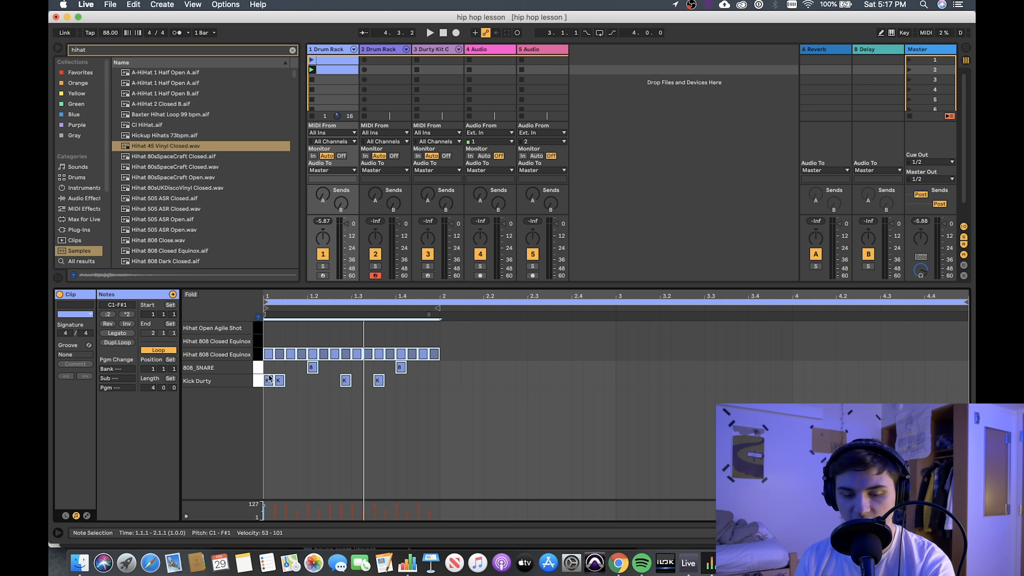
pyautogui.press('super+d')
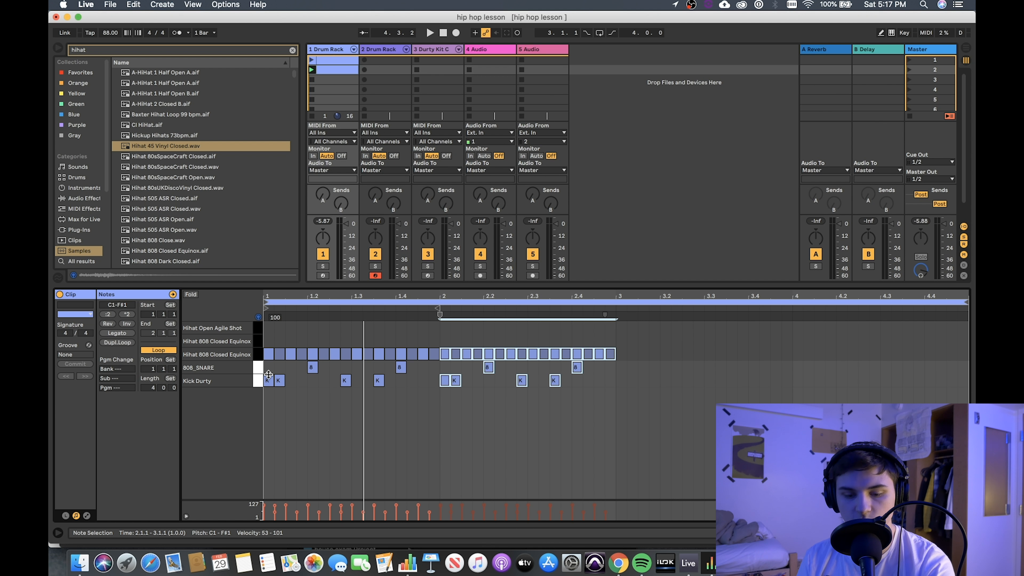
pyautogui.press('super+d')
pyautogui.press('super+d')
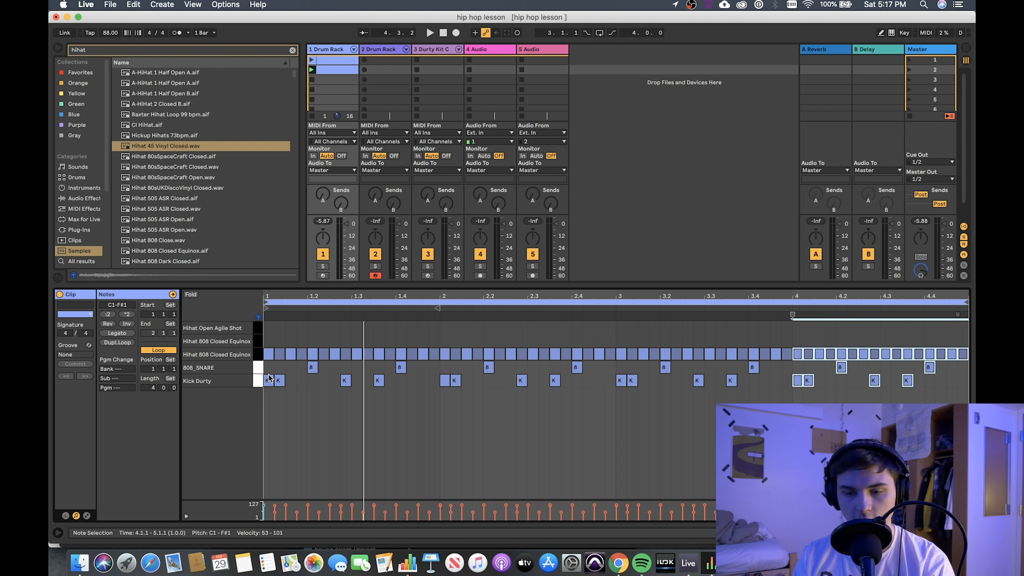
pyautogui.click(371, 441)
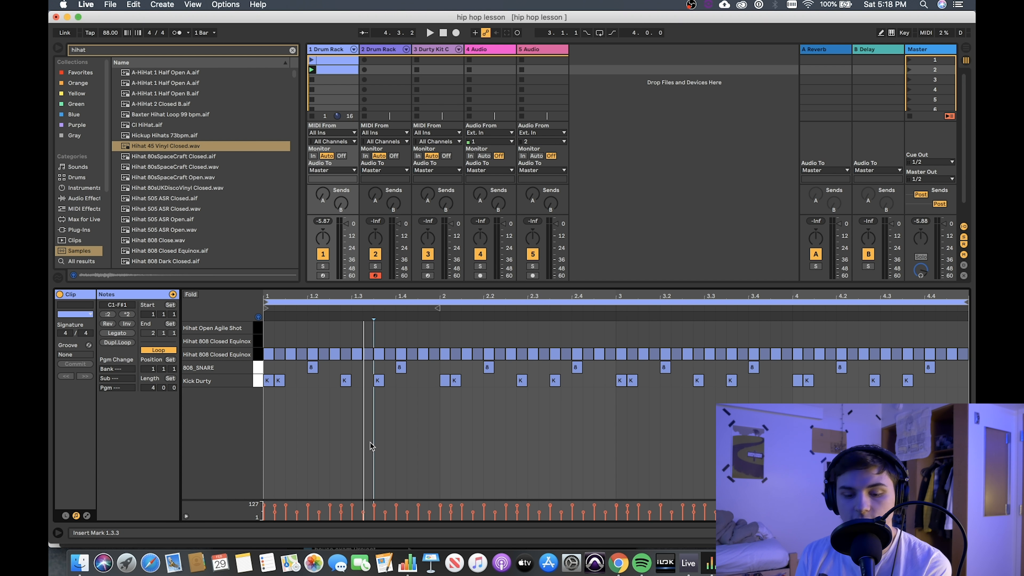
# Switch to Draw mode, add an extra Kick Durty note at 2.4.2, and play back the pattern.
pyautogui.press('b')
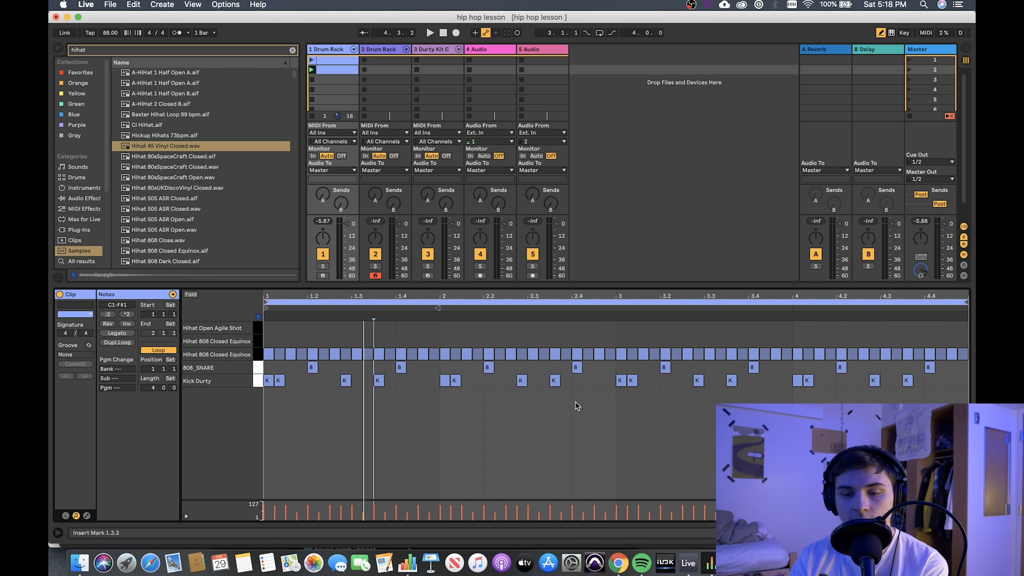
pyautogui.click(588, 380)
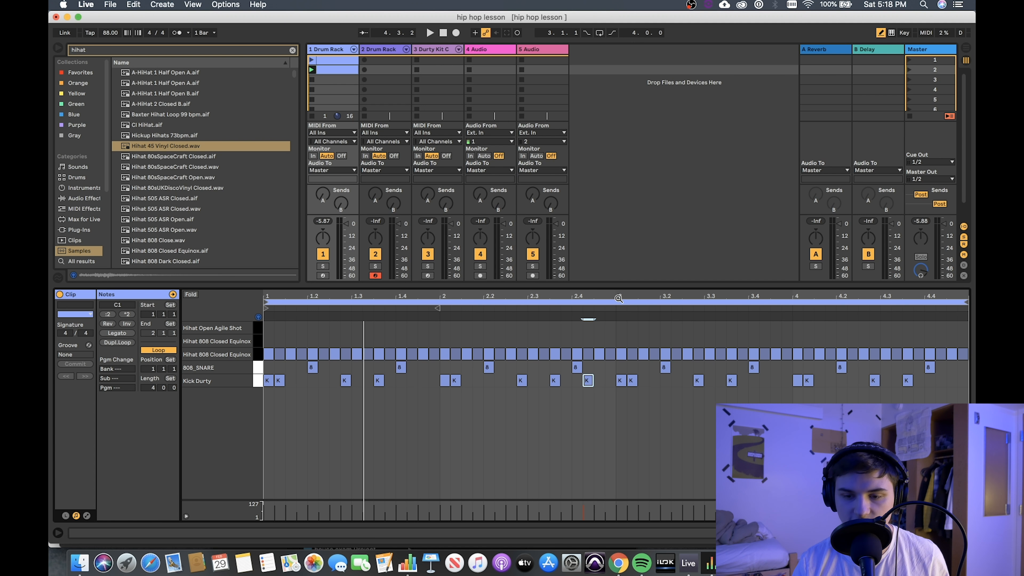
pyautogui.press('space')
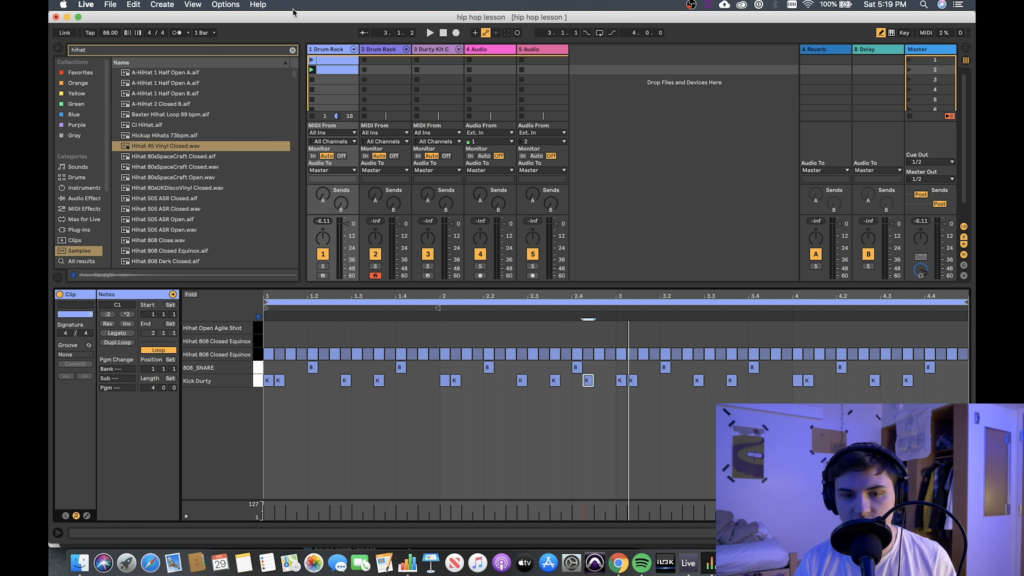
# Replace the Kick Durty notes in the second Drum Rack clip with all the kicks from the first clip.
pyautogui.click(346, 59)
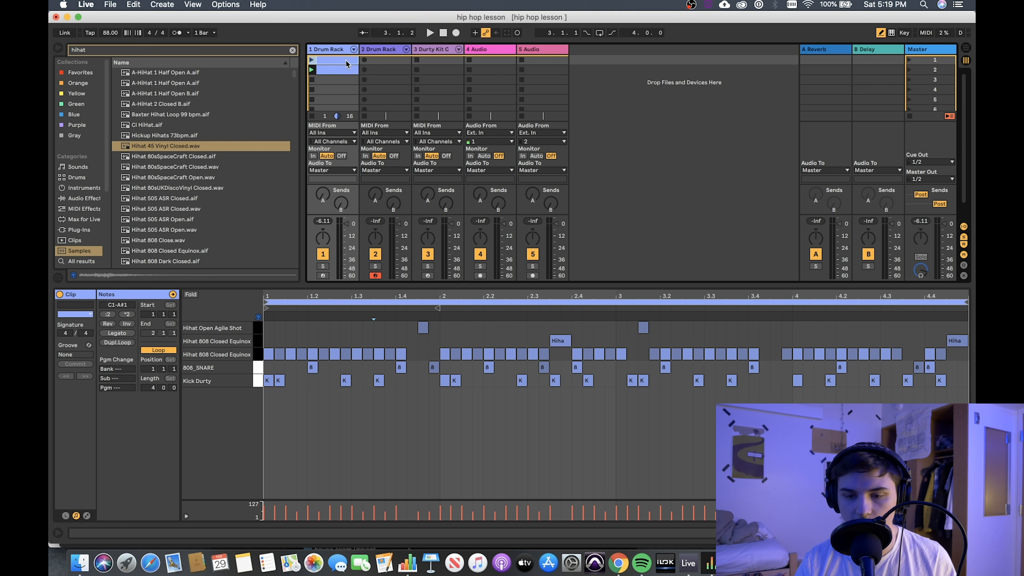
pyautogui.click(259, 382)
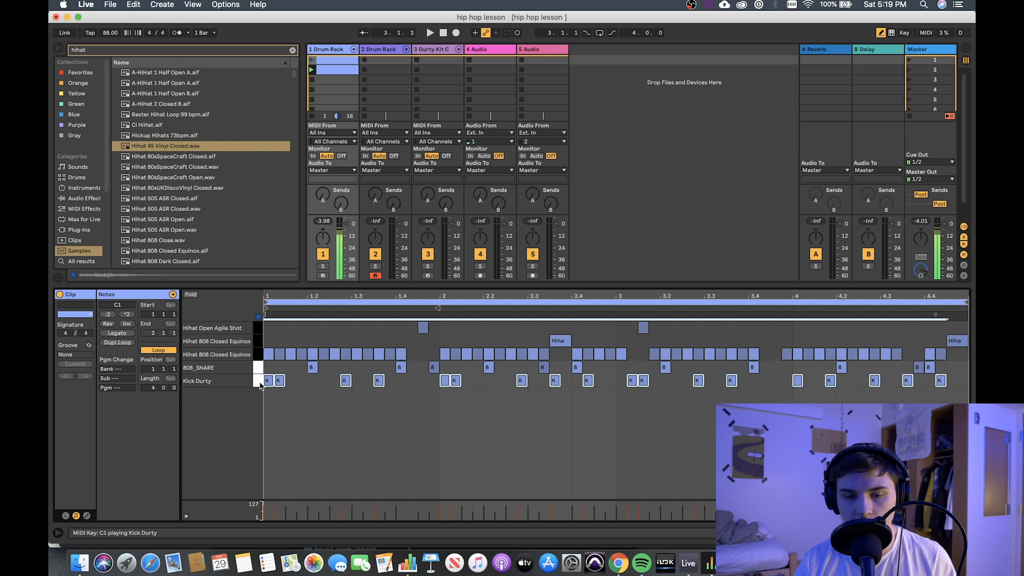
pyautogui.click(351, 69)
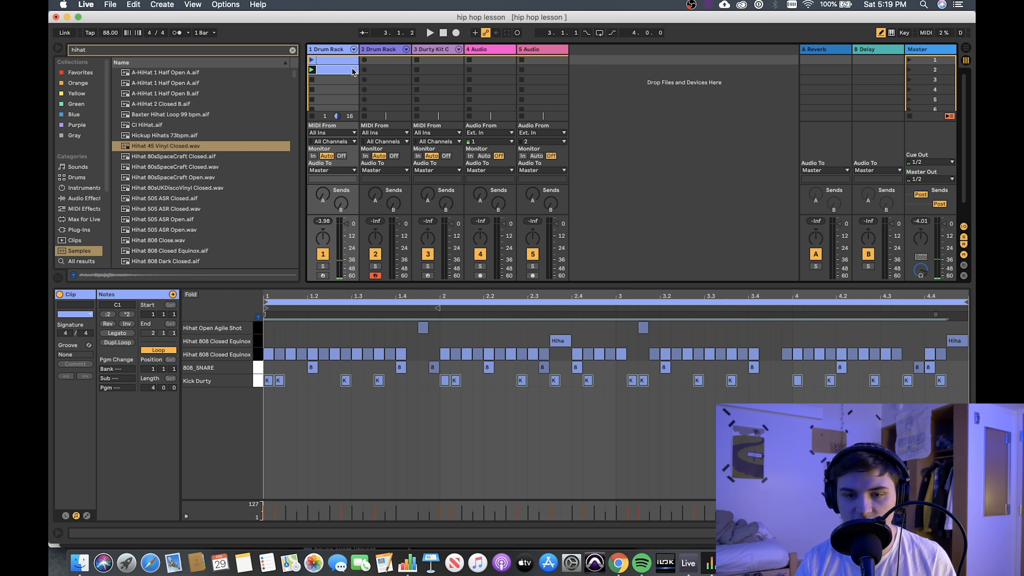
pyautogui.click(253, 380)
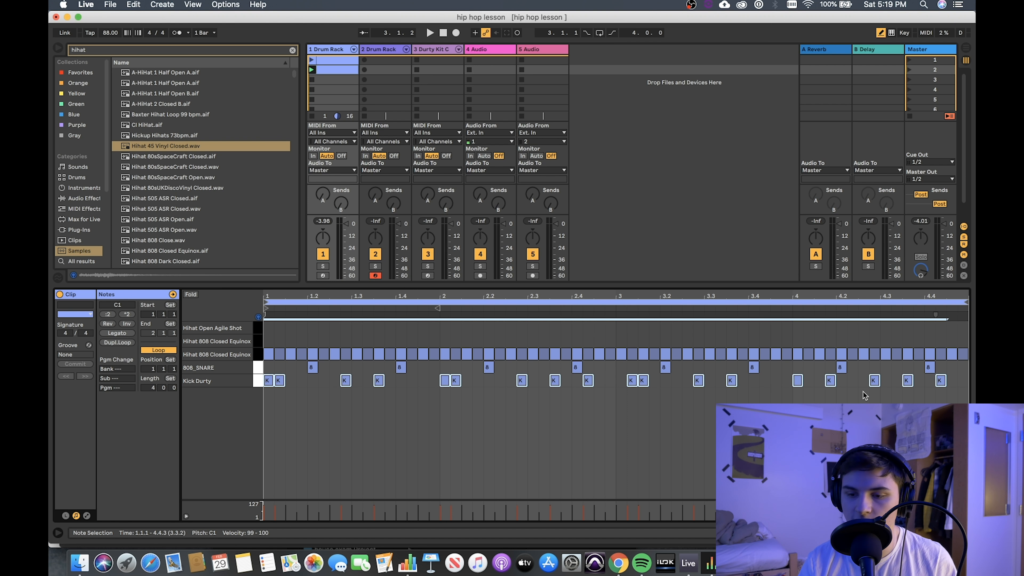
# Leave Draw mode, clear the note selection, and play back the four-bar pattern with its varied kicks.
pyautogui.press('b')
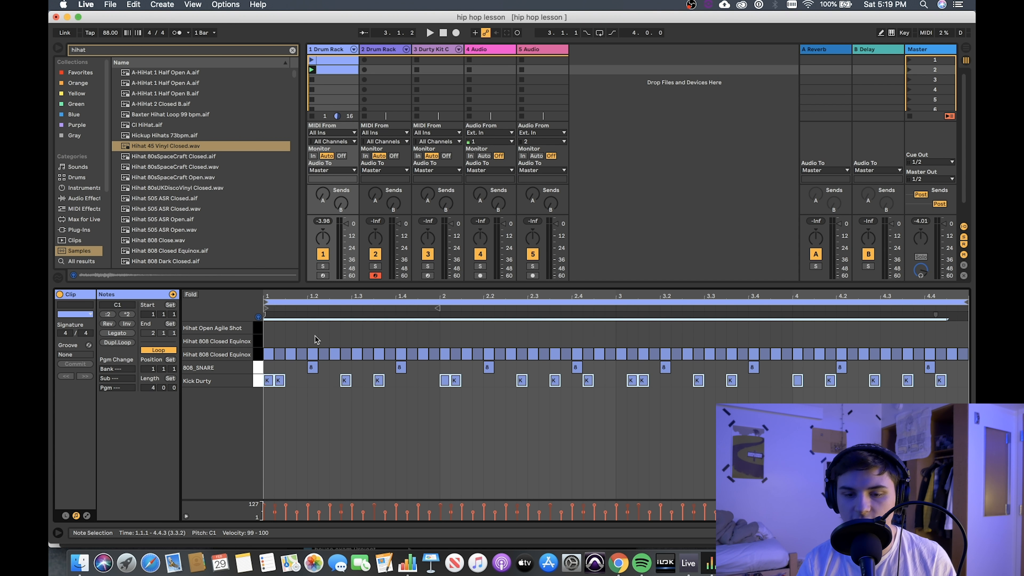
pyautogui.click(328, 333)
pyautogui.press('space')
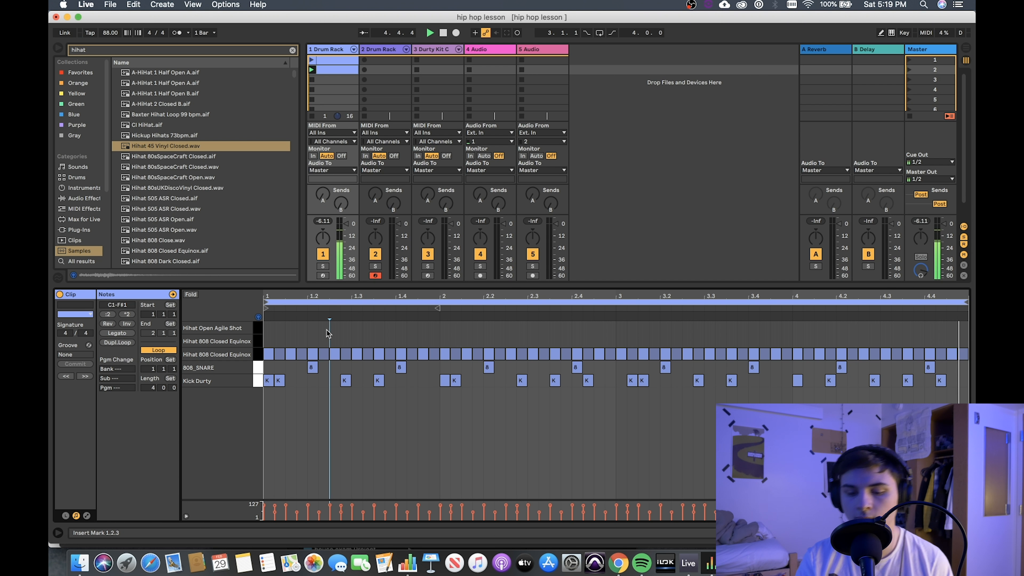
pyautogui.press('space')
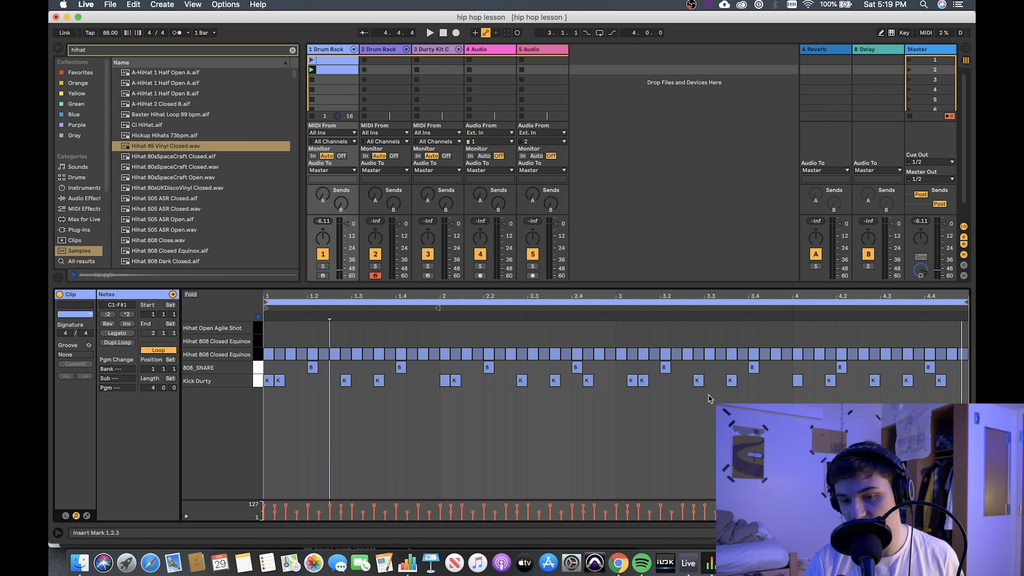
# Move the Kick Durty note at 3.1.3 to 3.1.1 and play back the pattern.
pyautogui.click(618, 380)
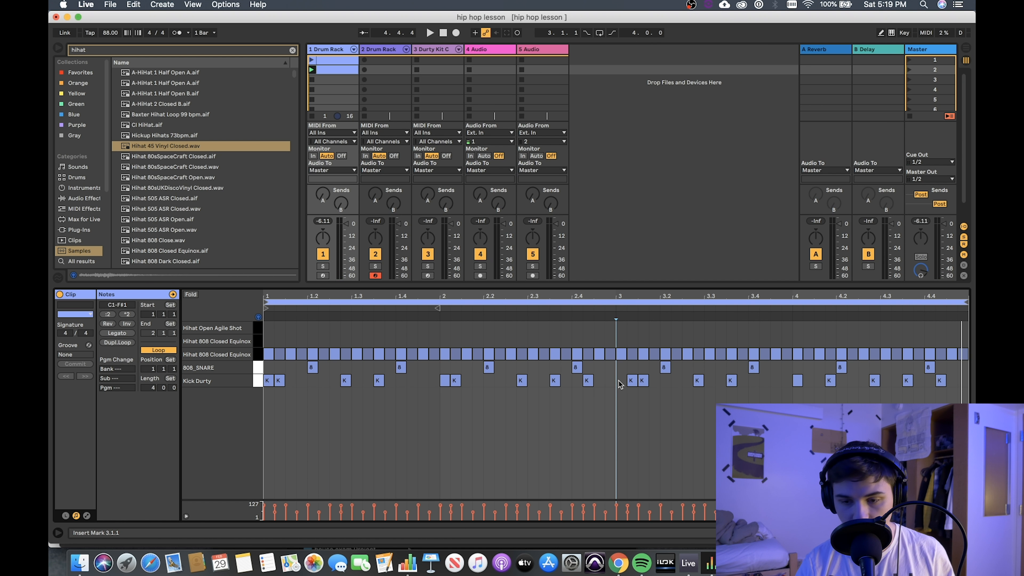
pyautogui.click(643, 381)
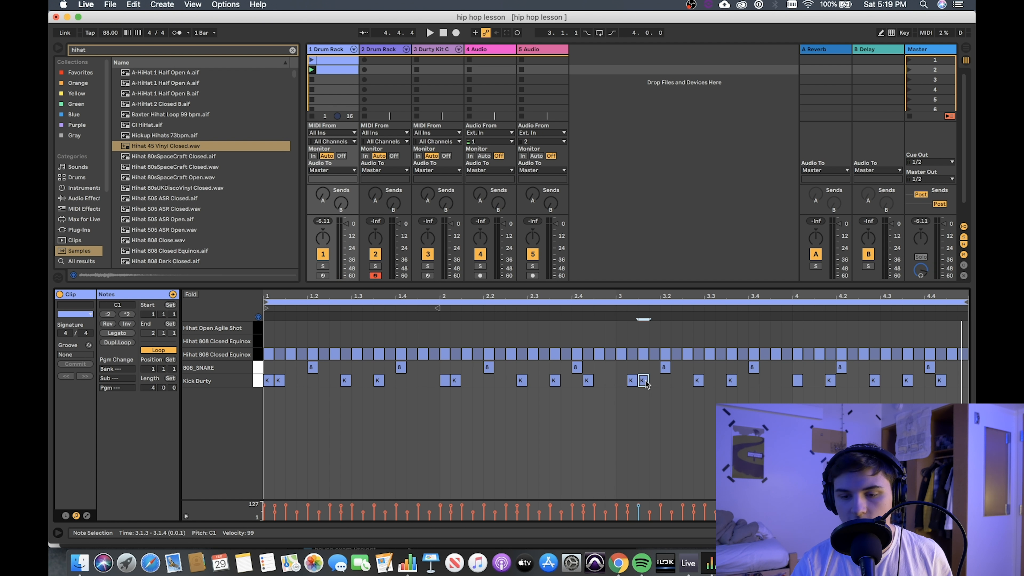
pyautogui.moveTo(645, 381); pyautogui.dragTo(621, 381)
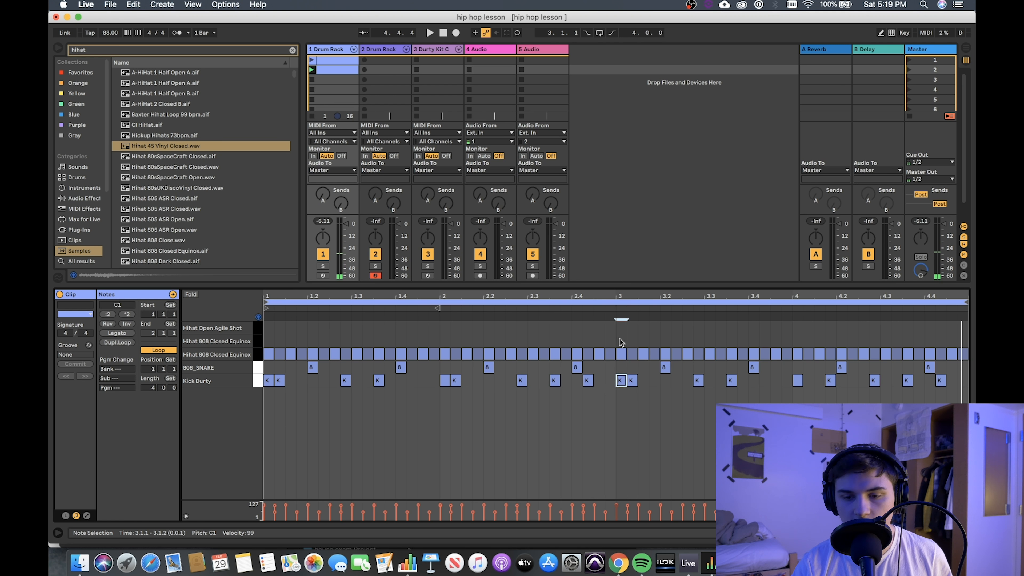
pyautogui.press('space')
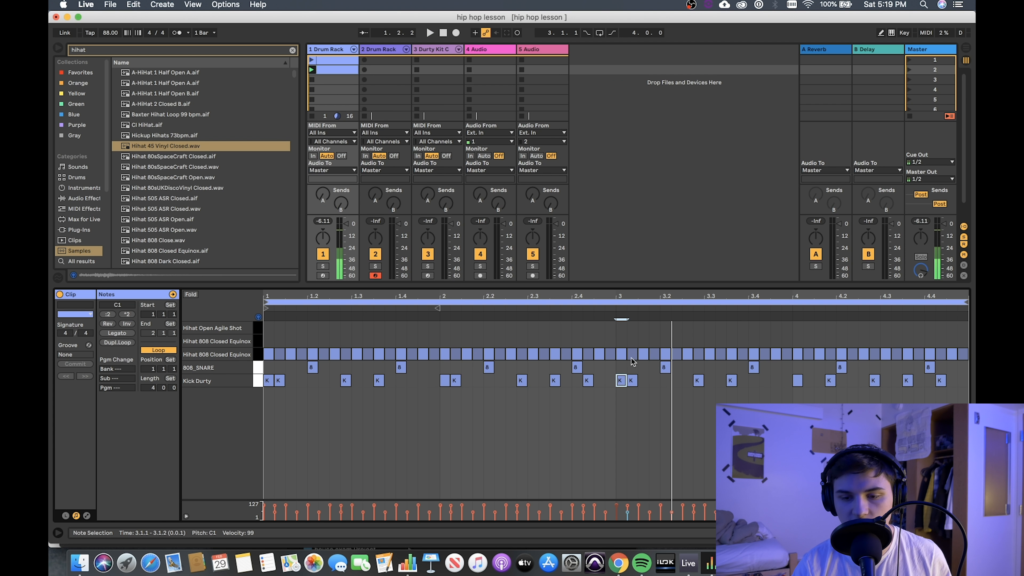
# Move the Kick Durty note at 3.1.1 to 3.1.3 and clear the note selection.
pyautogui.moveTo(621, 379); pyautogui.dragTo(644, 381)
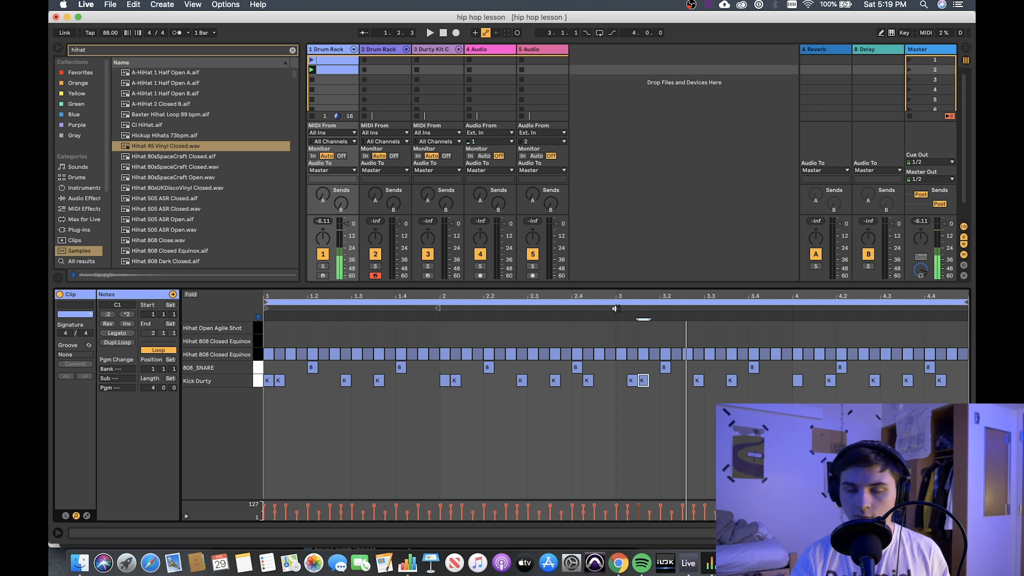
pyautogui.click(563, 363)
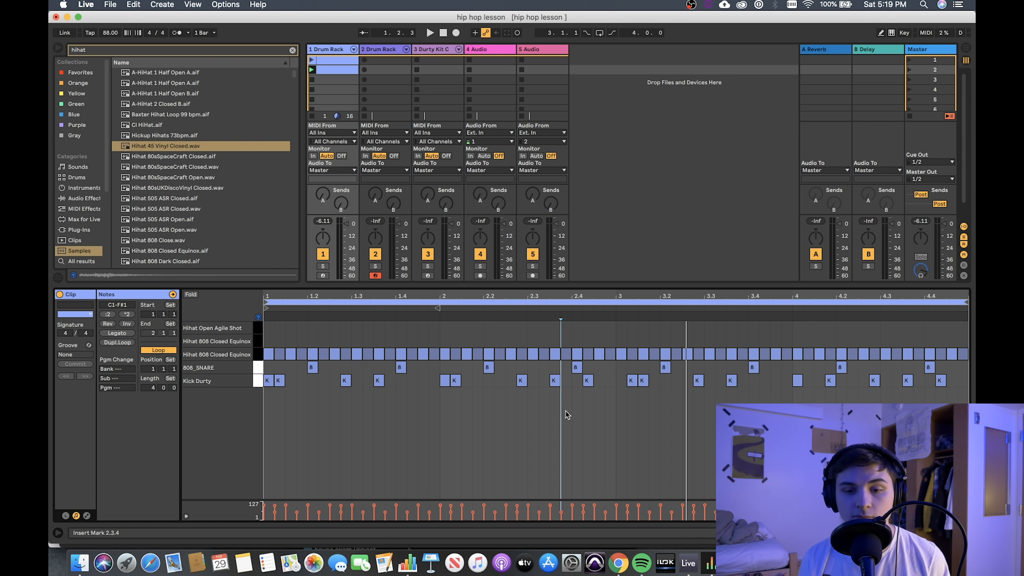
# Replace the 808_SNARE notes in the second Drum Rack clip with the first clip's snares, starting at 1.2.1, and play back the pattern.
pyautogui.click(342, 60)
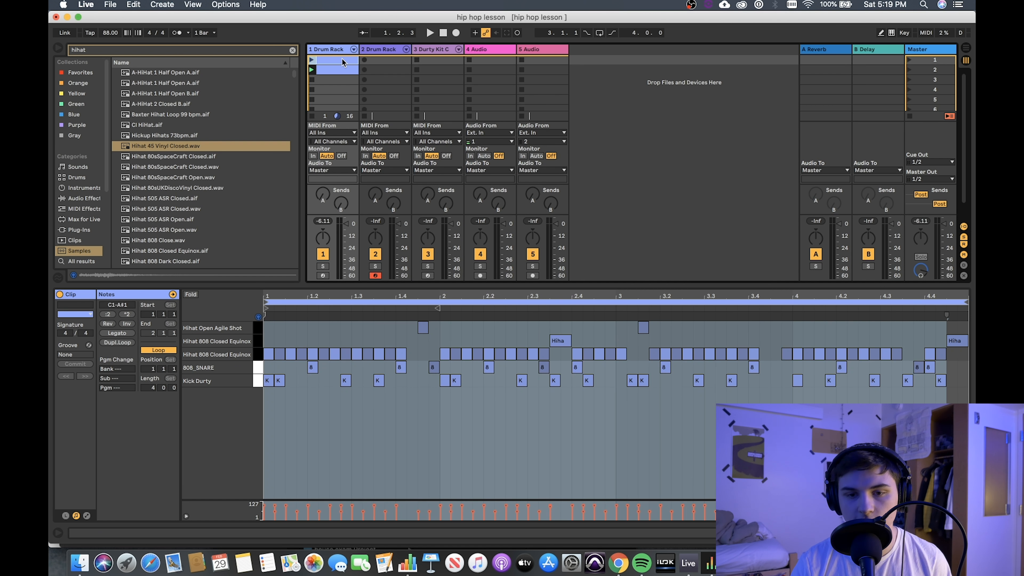
pyautogui.click(258, 367)
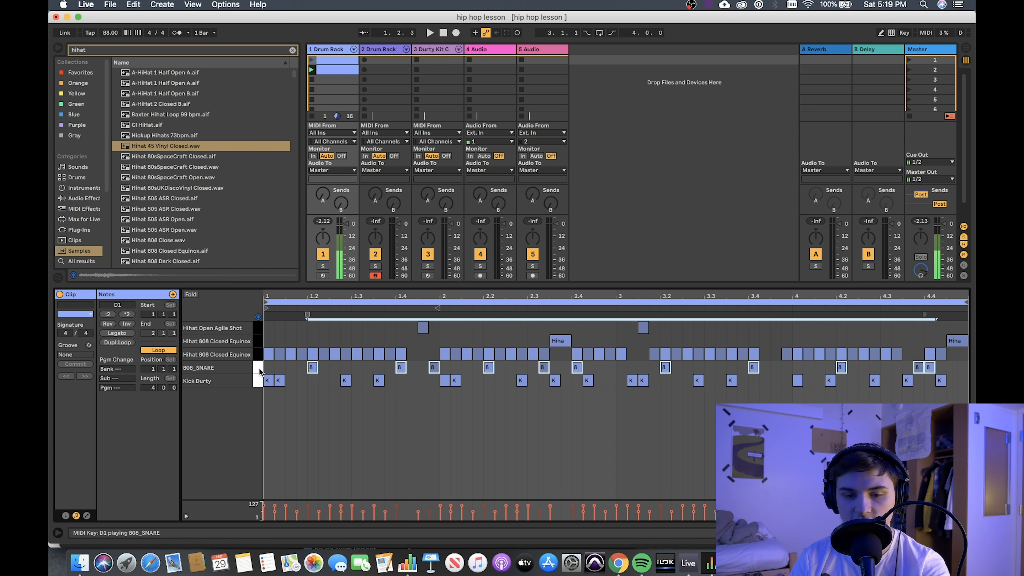
pyautogui.click(335, 71)
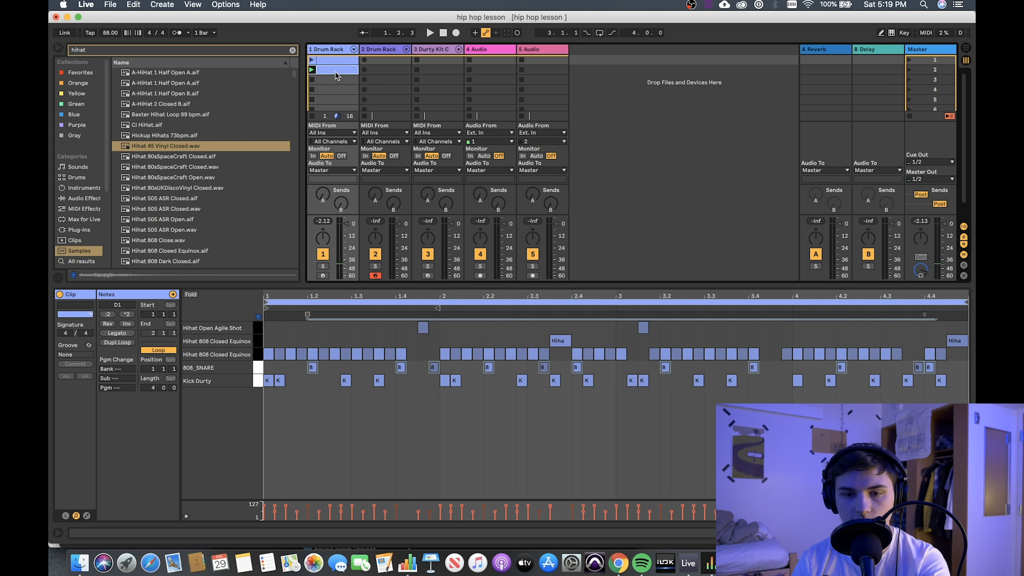
pyautogui.click(258, 366)
pyautogui.press('Delete')
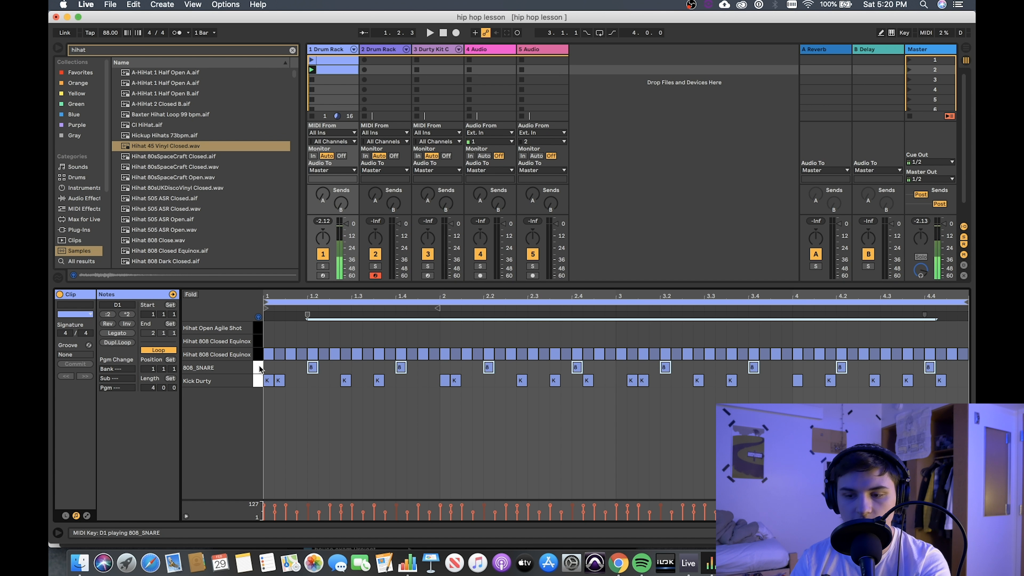
pyautogui.click(266, 368)
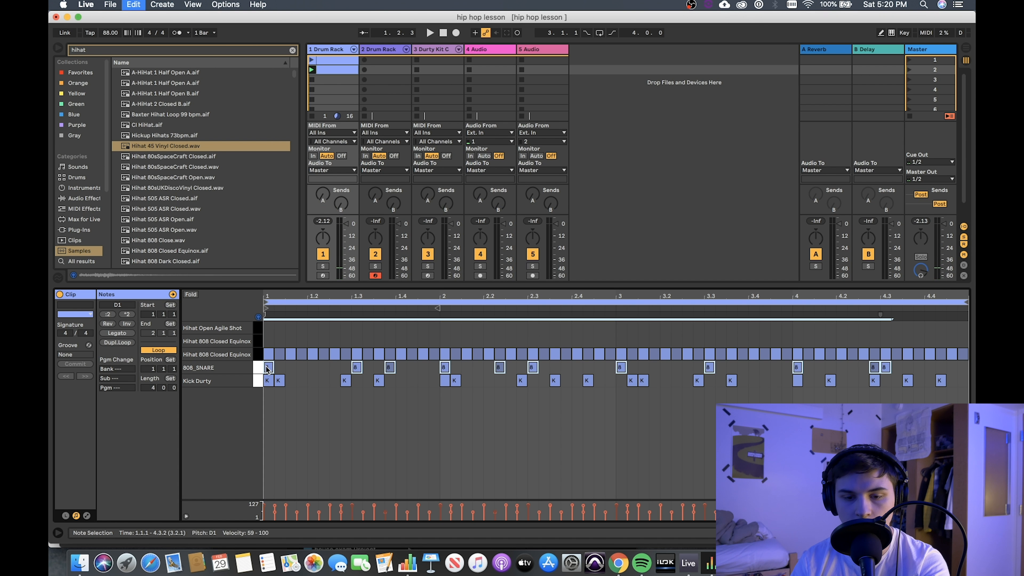
pyautogui.click(310, 367)
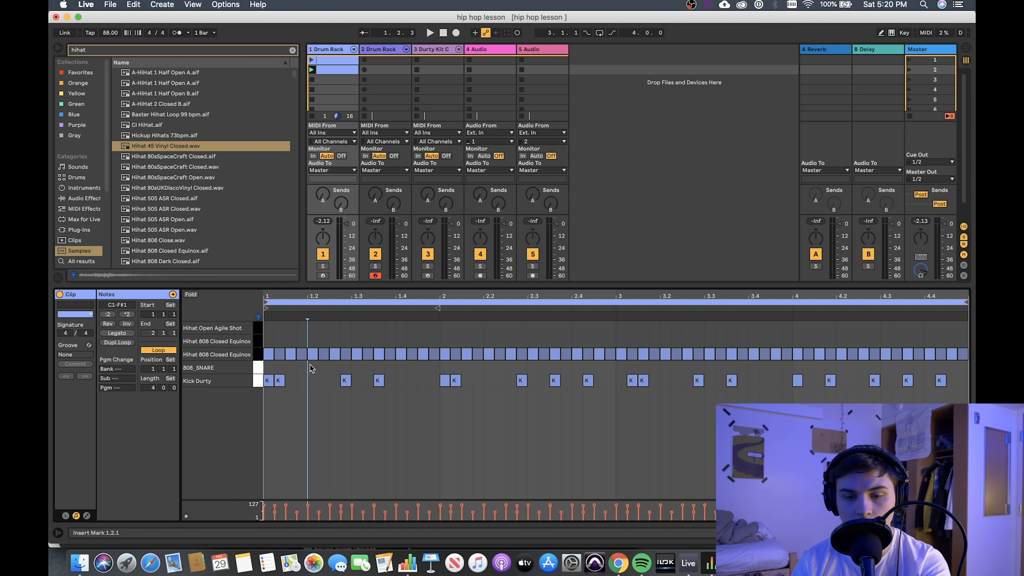
pyautogui.press('super+v')
pyautogui.press('space')
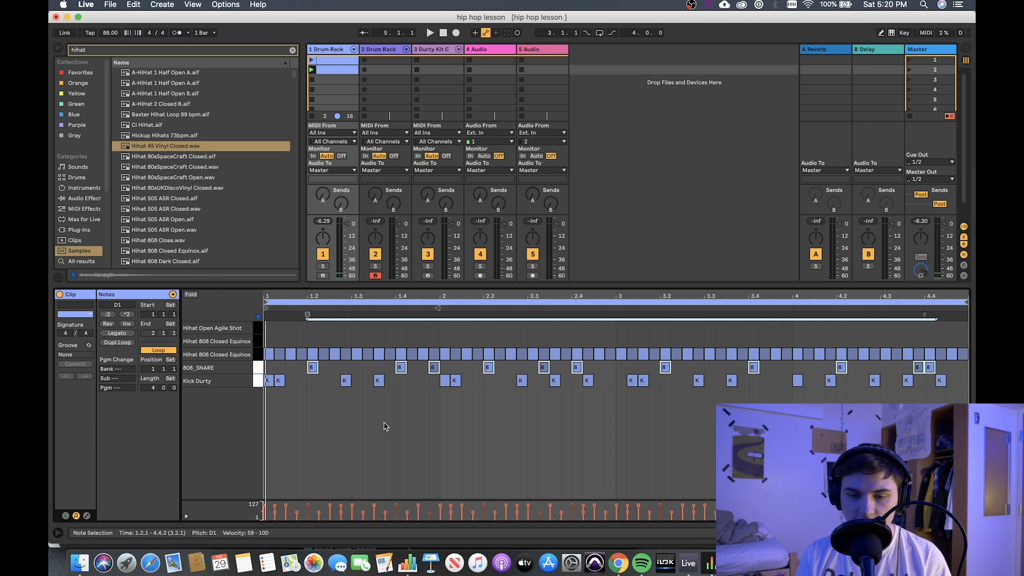
# Audition the 808_SNARE note at 1.4.1 and clear the note selection.
pyautogui.click(385, 426)
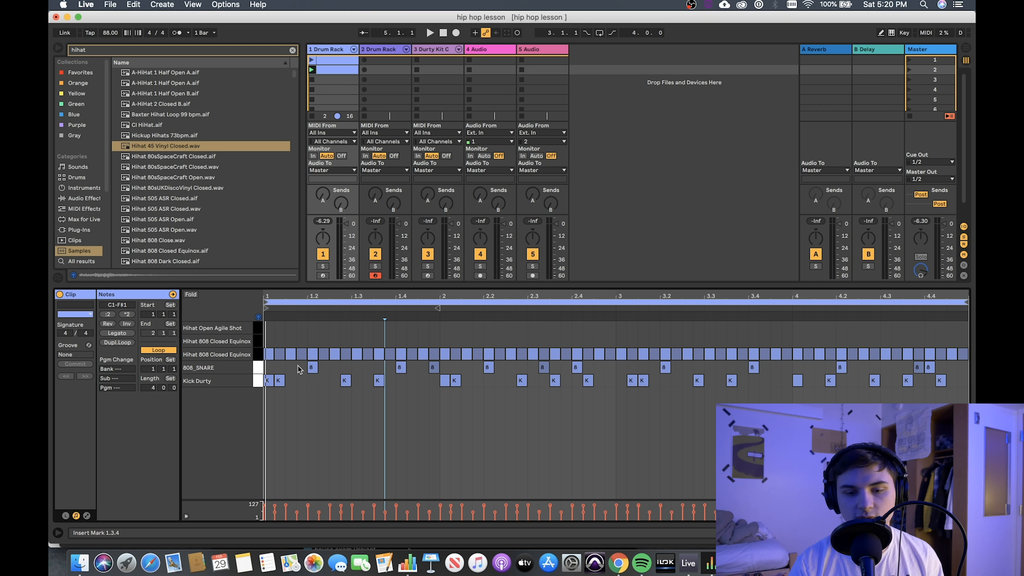
pyautogui.click(401, 367)
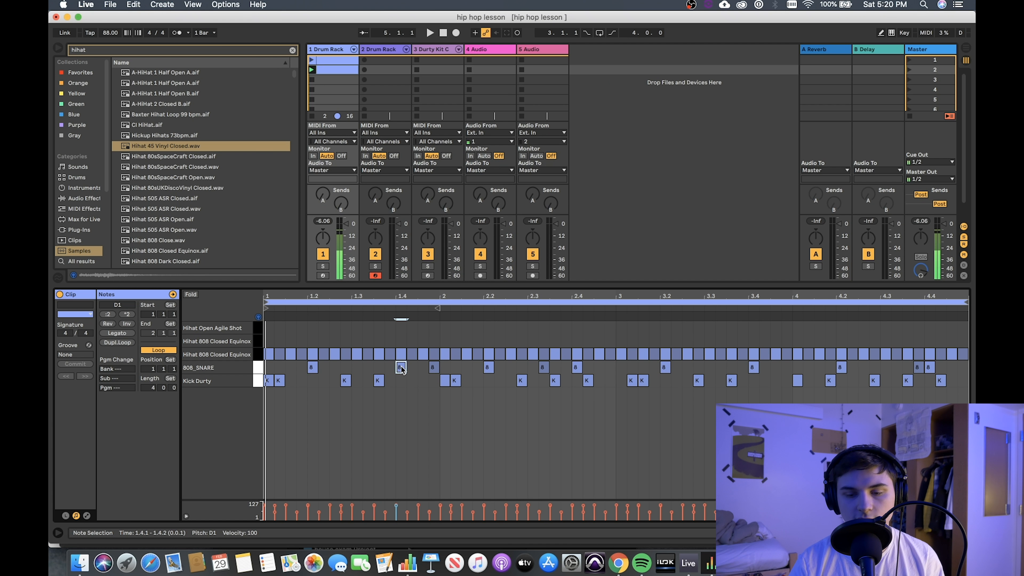
pyautogui.click(561, 431)
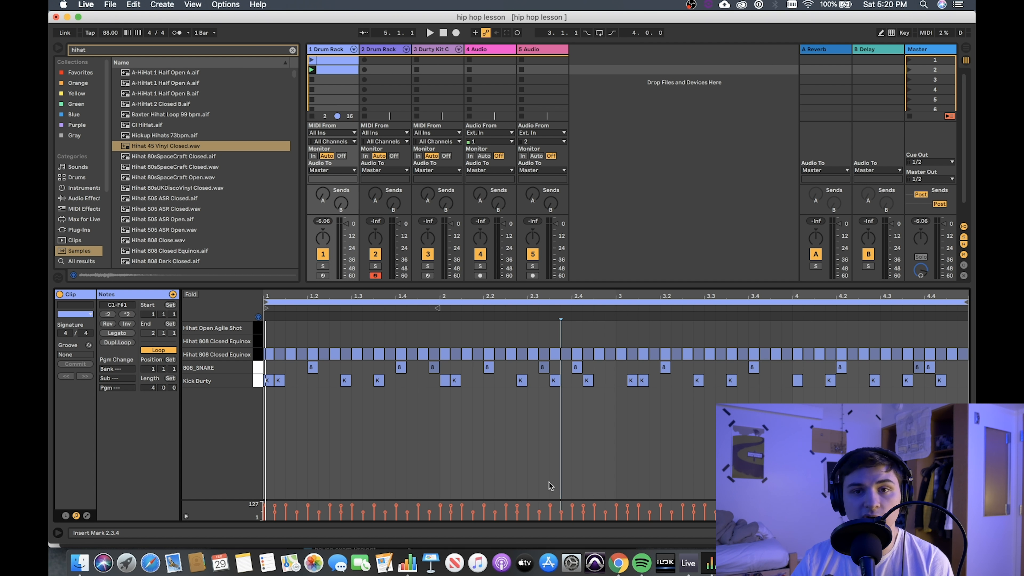
# Replace the F#1 Hihat 808 Closed Equinox notes in the second clip with those from the first clip and play back the pattern.
pyautogui.click(257, 358)
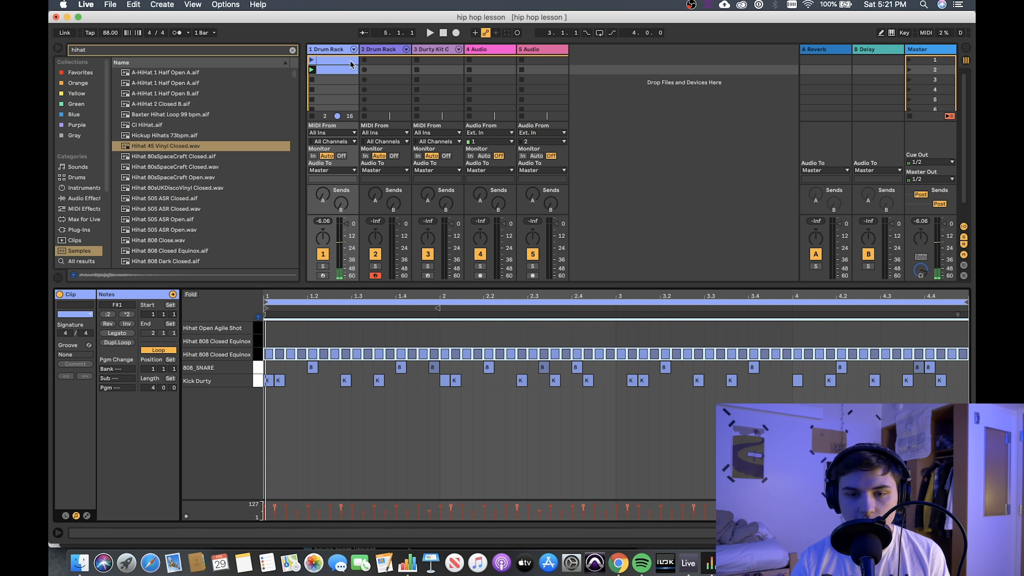
pyautogui.click(338, 60)
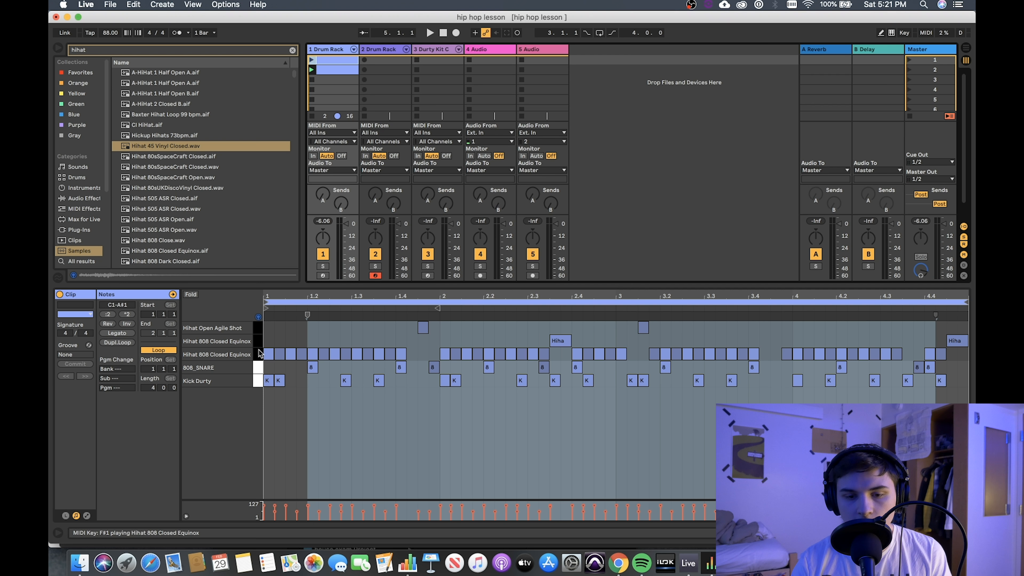
pyautogui.click(257, 358)
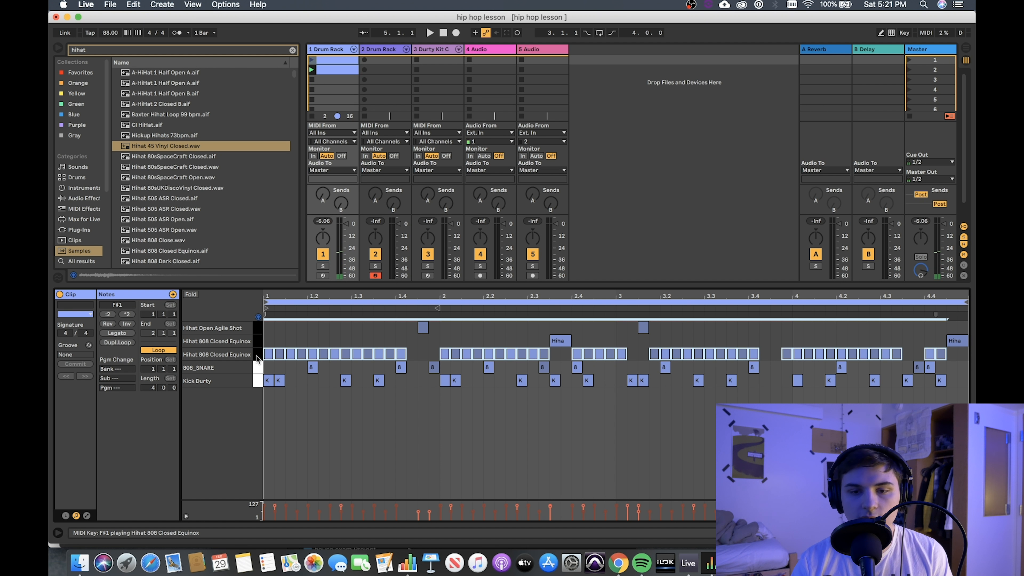
pyautogui.click(338, 69)
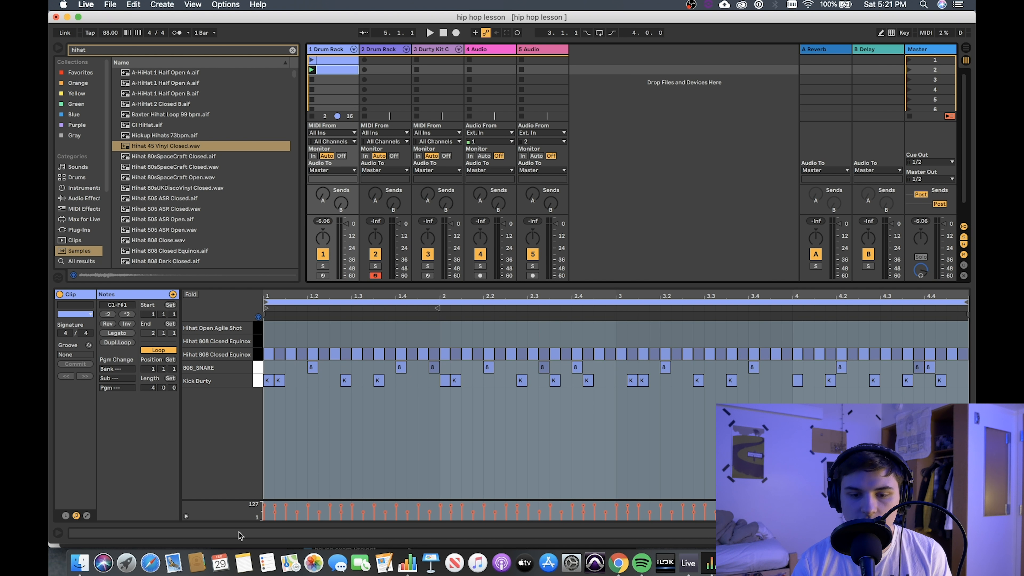
pyautogui.click(258, 358)
pyautogui.press('Delete')
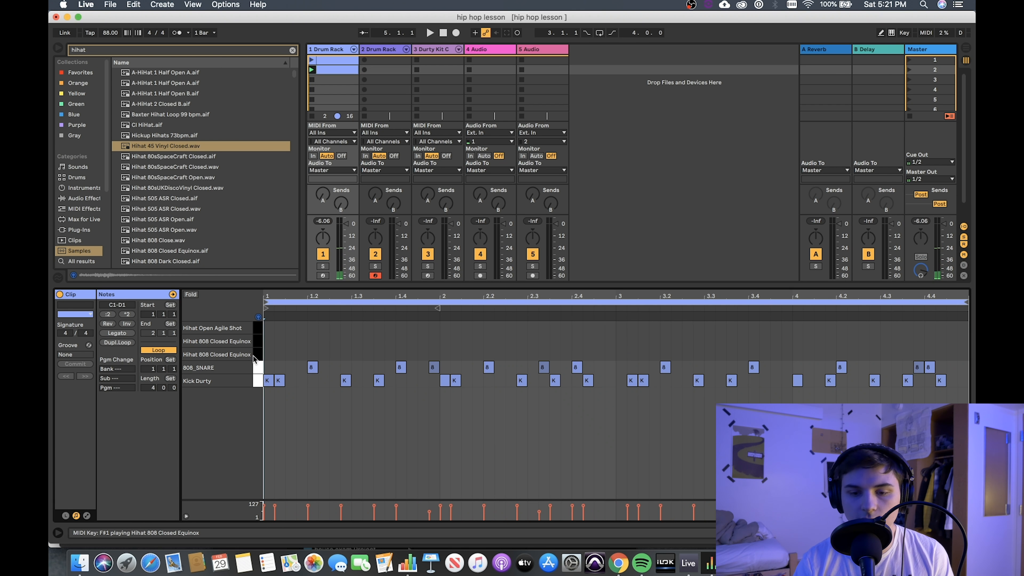
pyautogui.press('super+v')
pyautogui.click(418, 357)
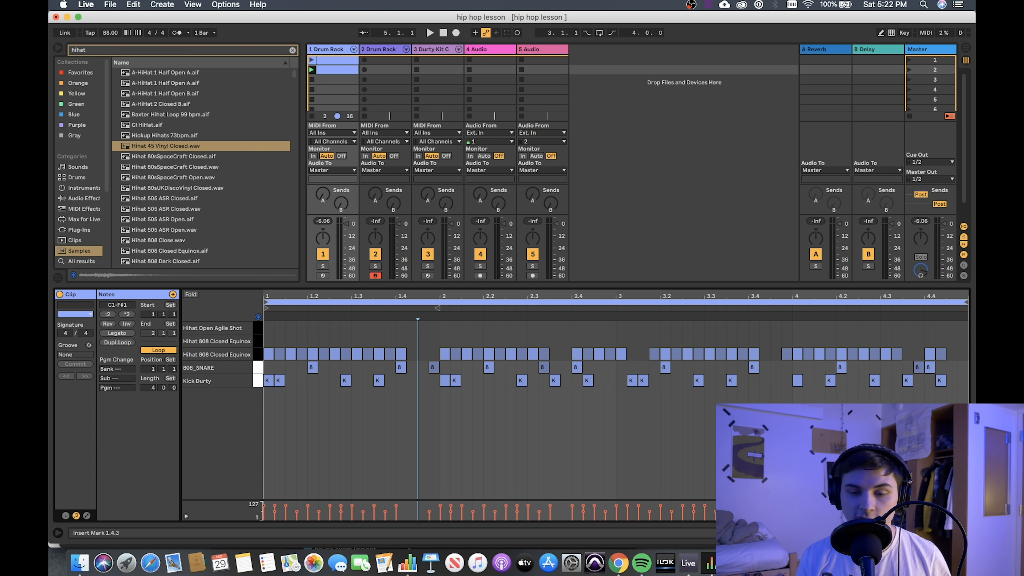
pyautogui.press('space')
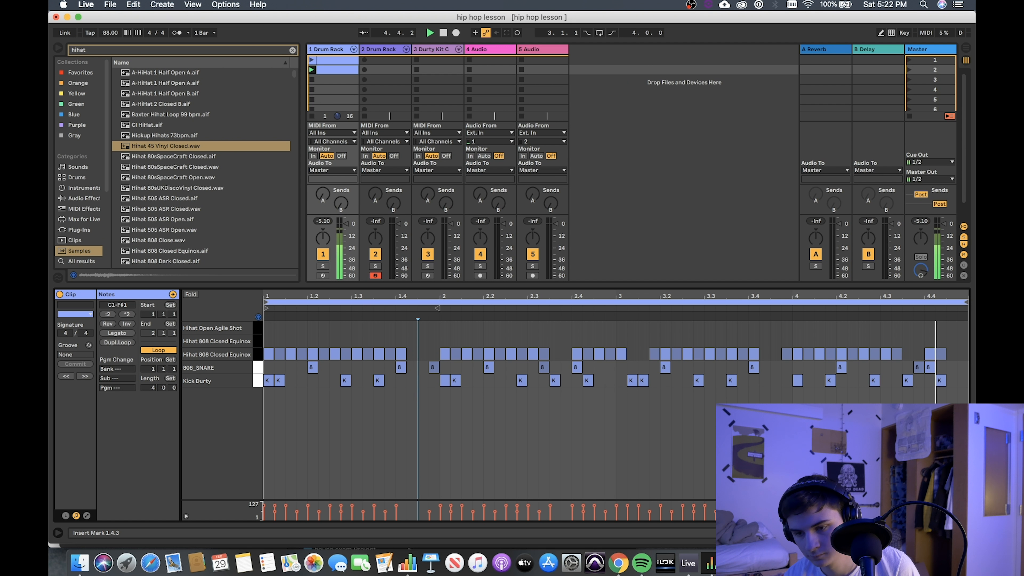
pyautogui.press('space')
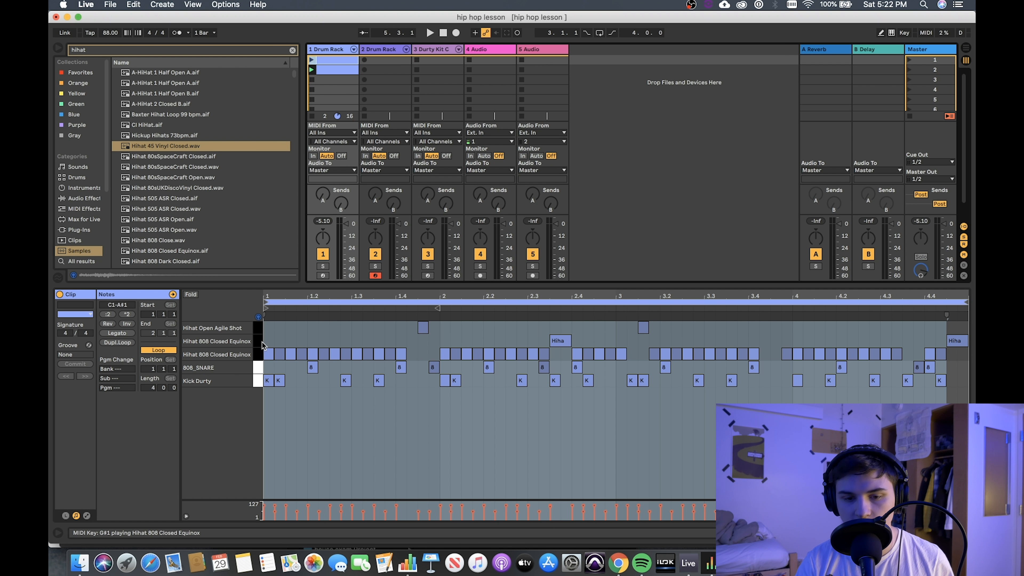
# Copy the Hihat Open Agile Shot and G#1 Hihat 808 Closed Equinox notes from the first clip into the second at 1.1.1 and play it back.
pyautogui.click(259, 342)
pyautogui.click(258, 328)
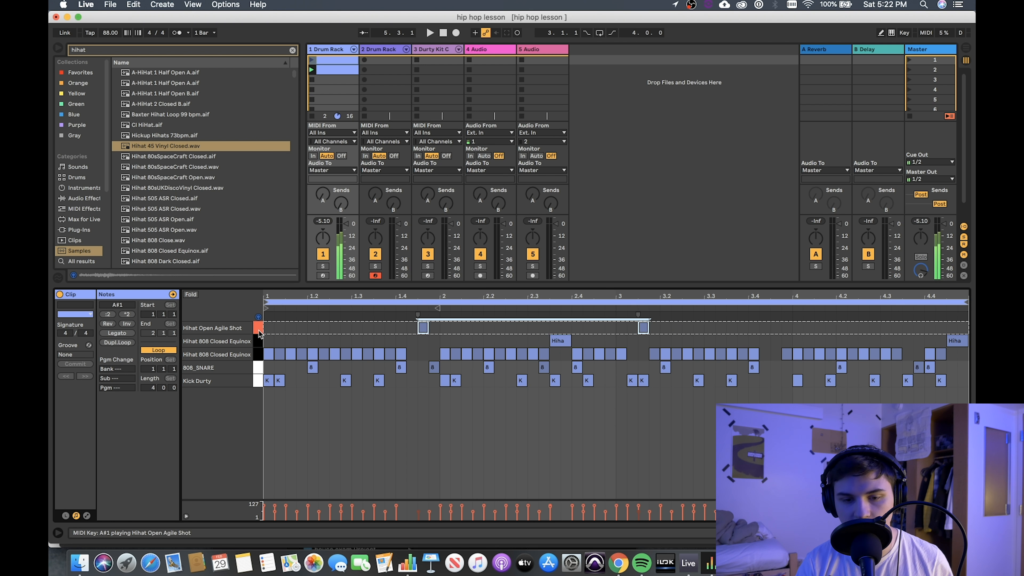
pyautogui.click(266, 331)
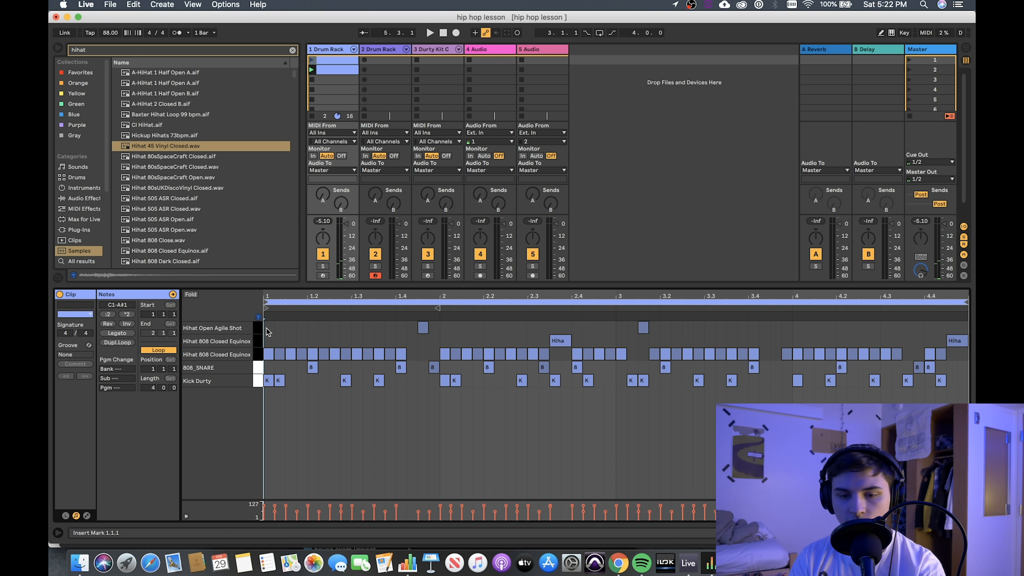
pyautogui.moveTo(259, 328); pyautogui.dragTo(258, 341)
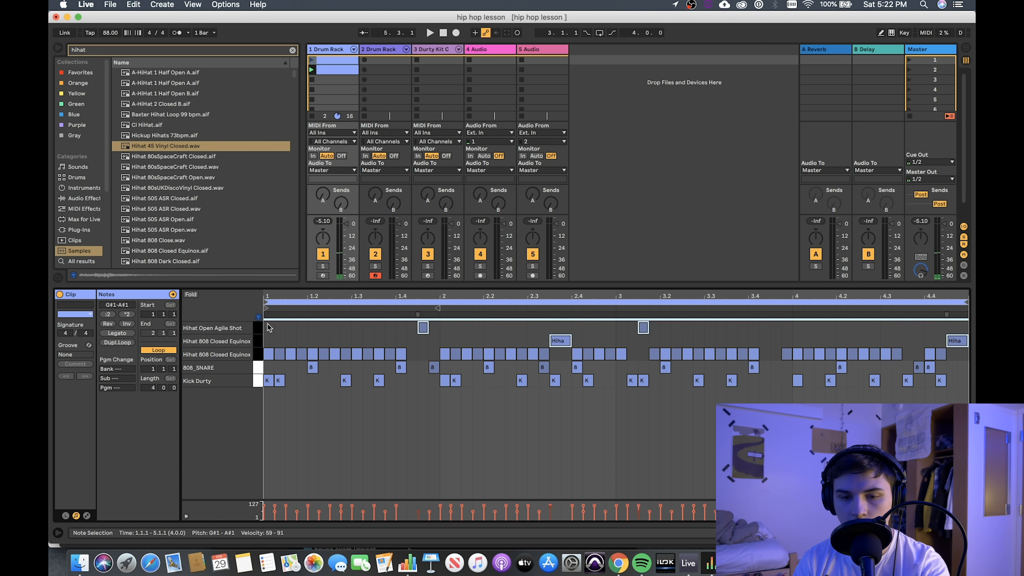
pyautogui.press('Delete')
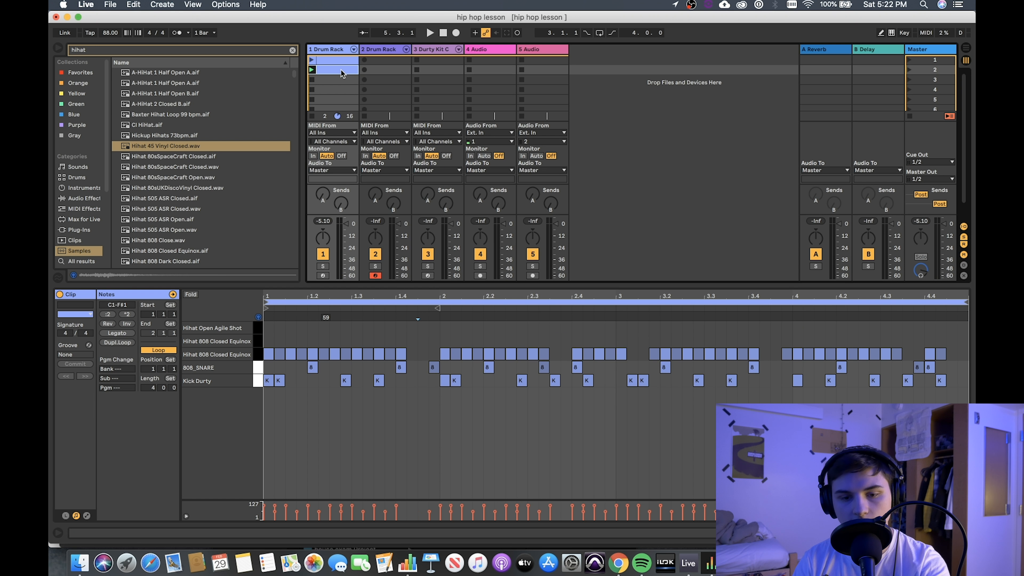
pyautogui.press('super+z')
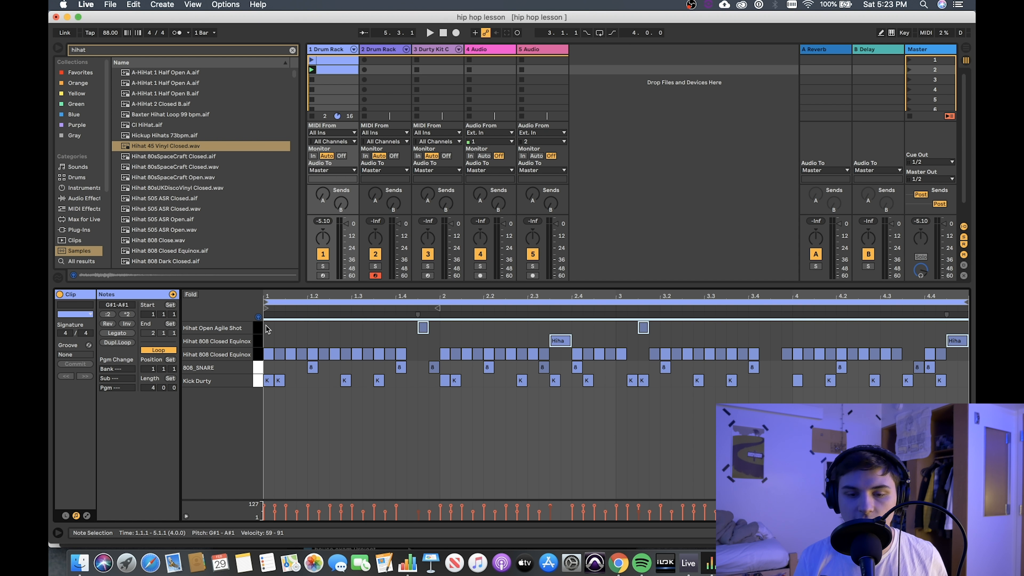
pyautogui.click(266, 326)
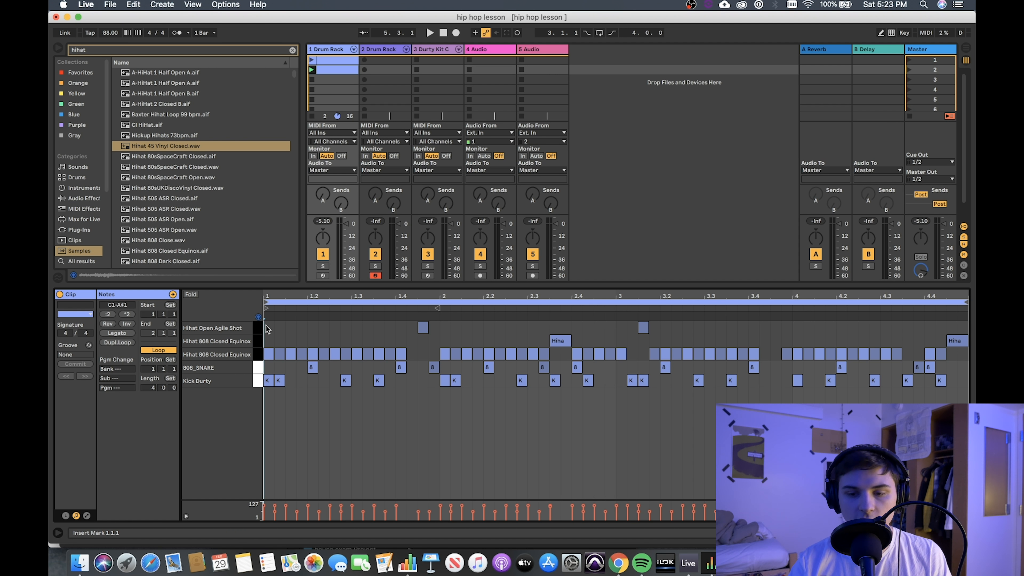
pyautogui.press('space')
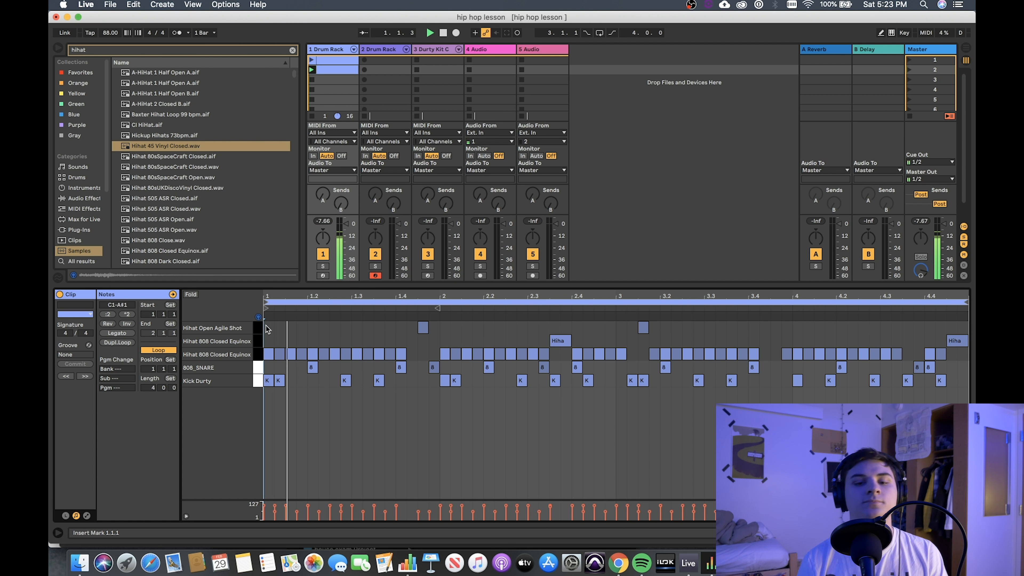